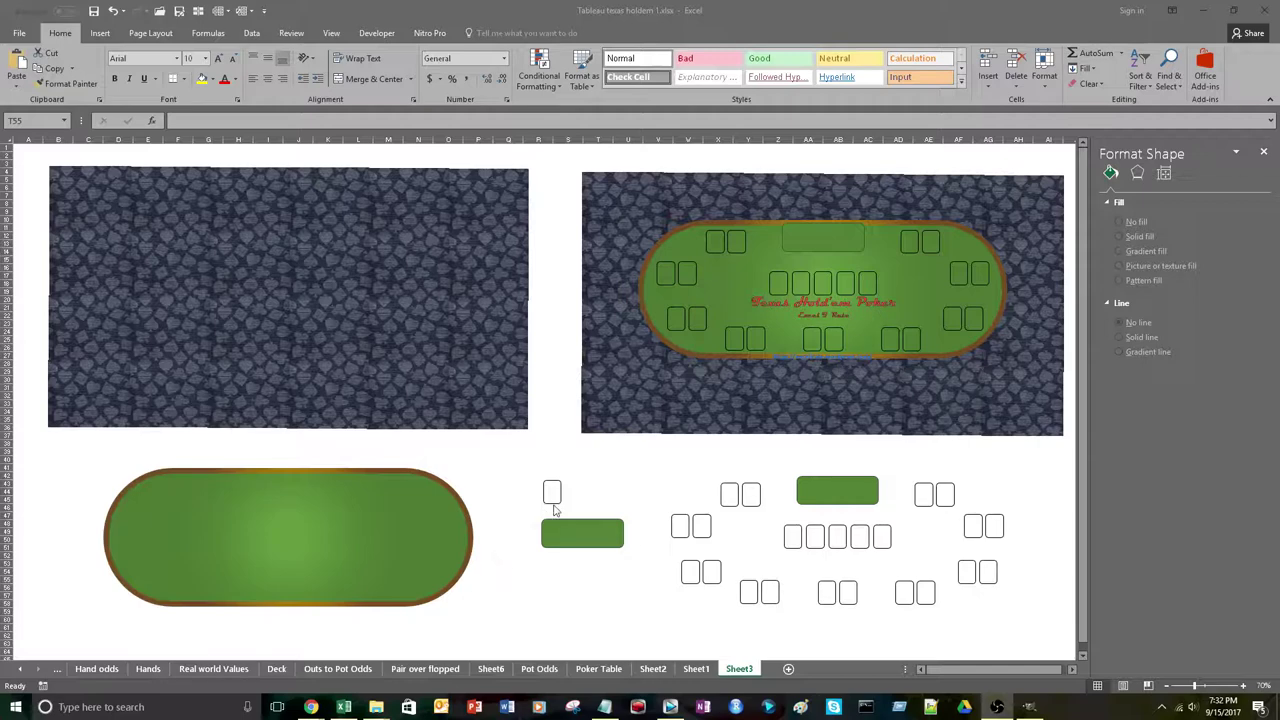
# Draw a rounded rectangle about 0.55" high and 0.45" wide just beside the existing single card outline.
pyautogui.click(103, 33)
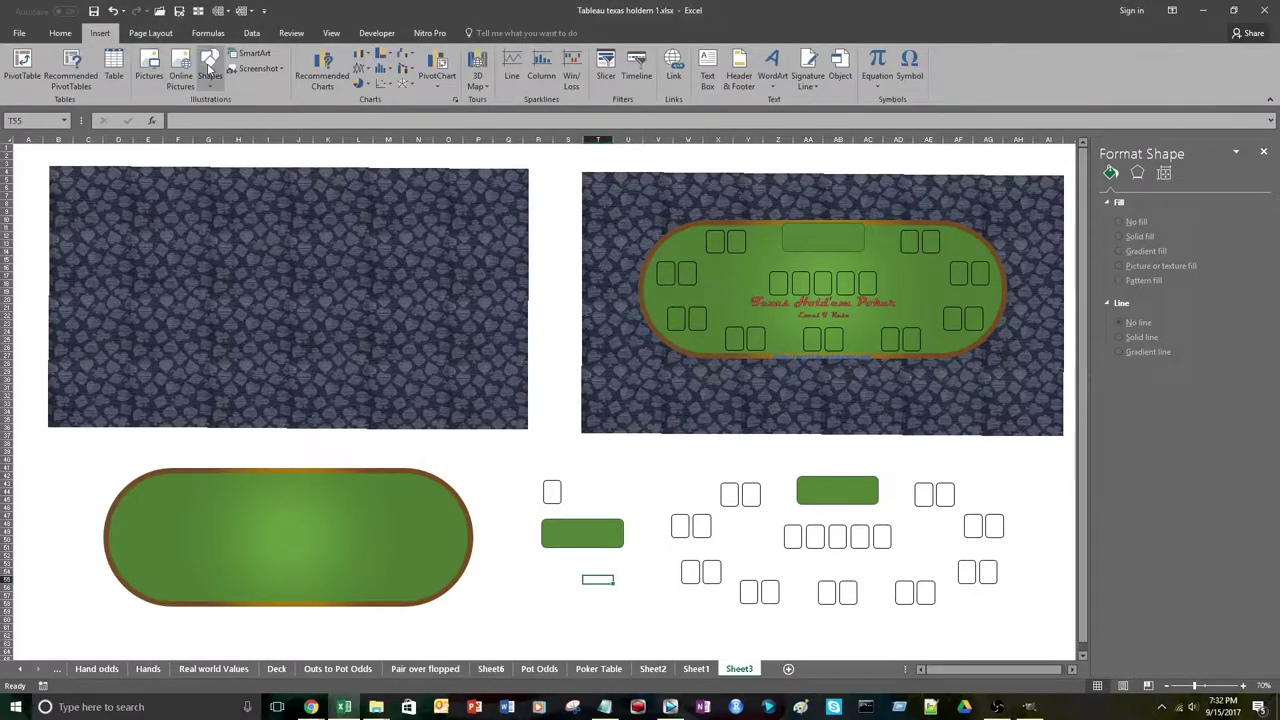
pyautogui.click(210, 72)
pyautogui.click(270, 115)
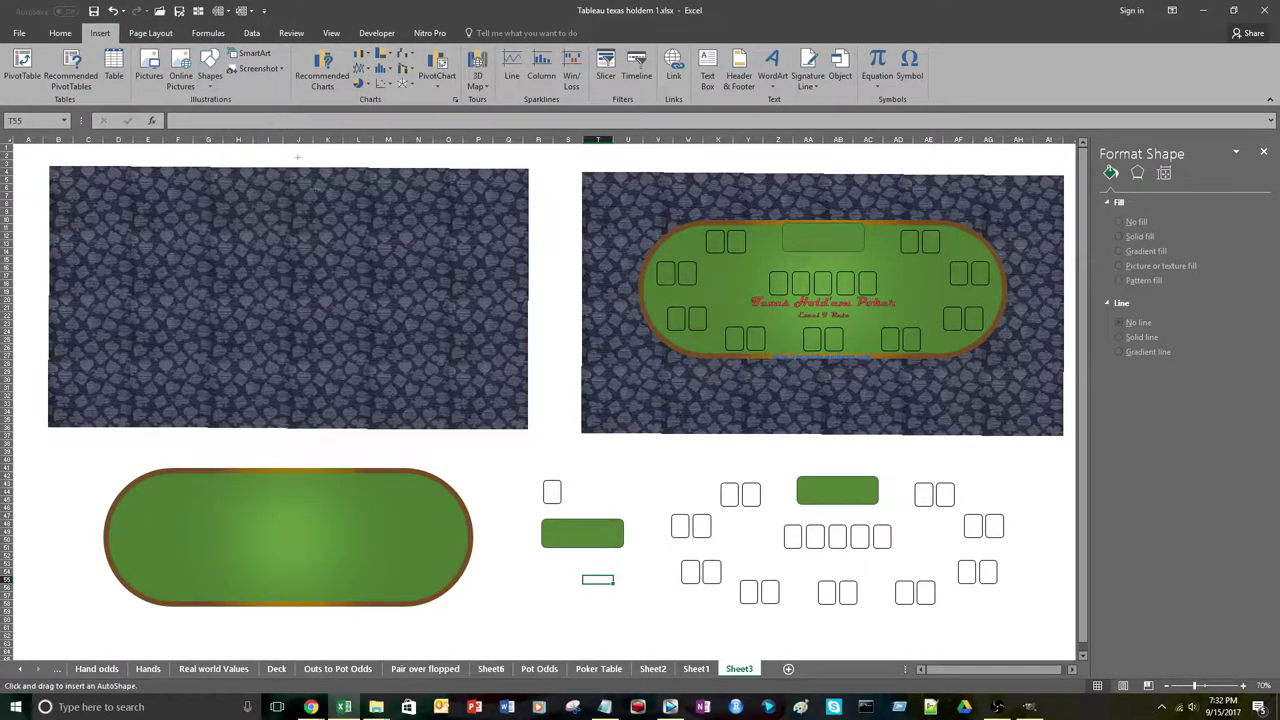
pyautogui.moveTo(490, 489)
pyautogui.mouseDown()
pyautogui.moveTo(511, 512)
pyautogui.moveTo(530, 492)
pyautogui.mouseUp()
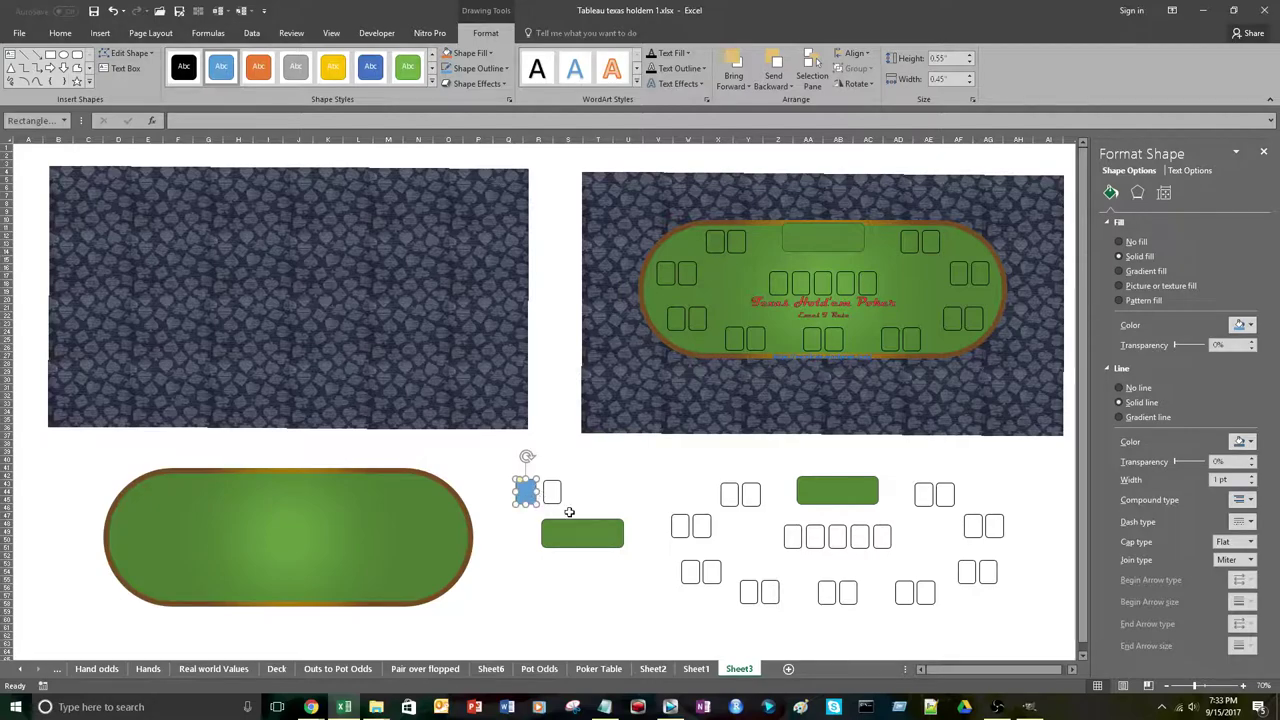
pyautogui.click(530, 546)
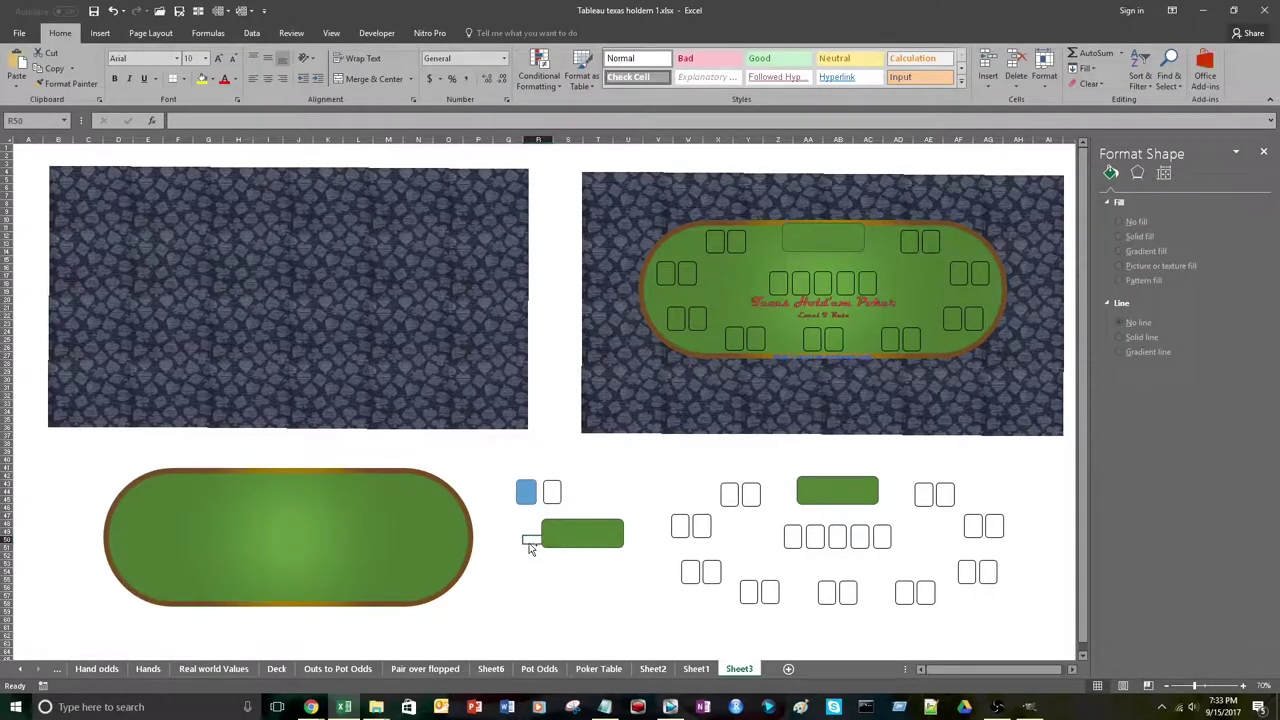
# Resize the new blue rounded rectangle to about 0.53" by 0.34" and align it beside the existing card outline.
pyautogui.scroll(3, 530, 546)
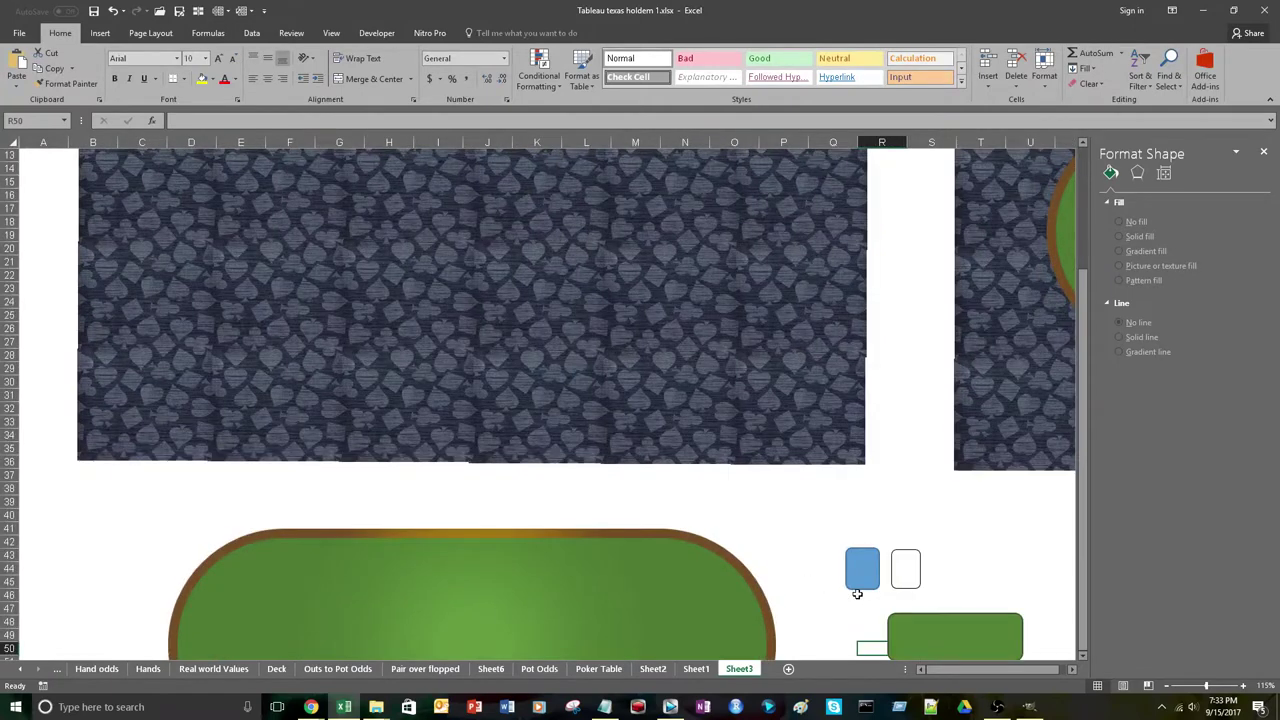
pyautogui.scroll(-2, 854, 588)
pyautogui.moveTo(1012, 669); pyautogui.dragTo(1010, 673)
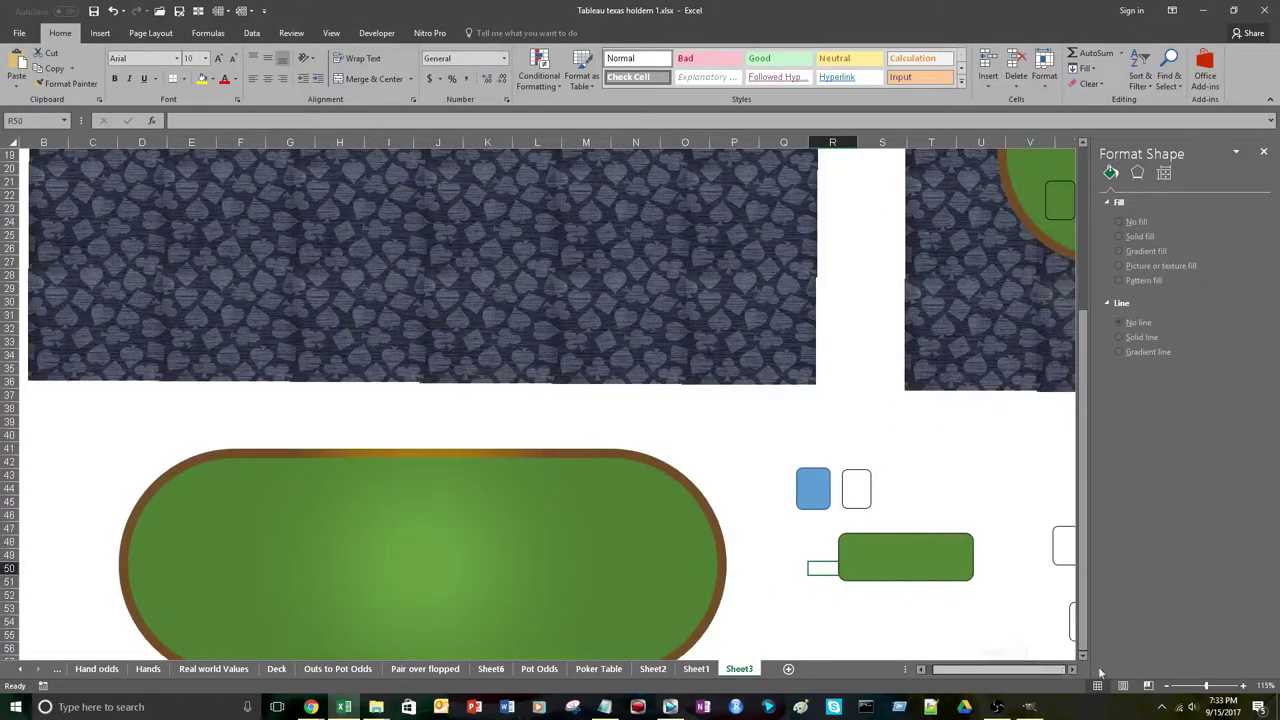
pyautogui.click(826, 508)
pyautogui.moveTo(828, 508)
pyautogui.mouseDown()
pyautogui.moveTo(846, 498)
pyautogui.moveTo(806, 510)
pyautogui.moveTo(831, 487)
pyautogui.mouseUp()
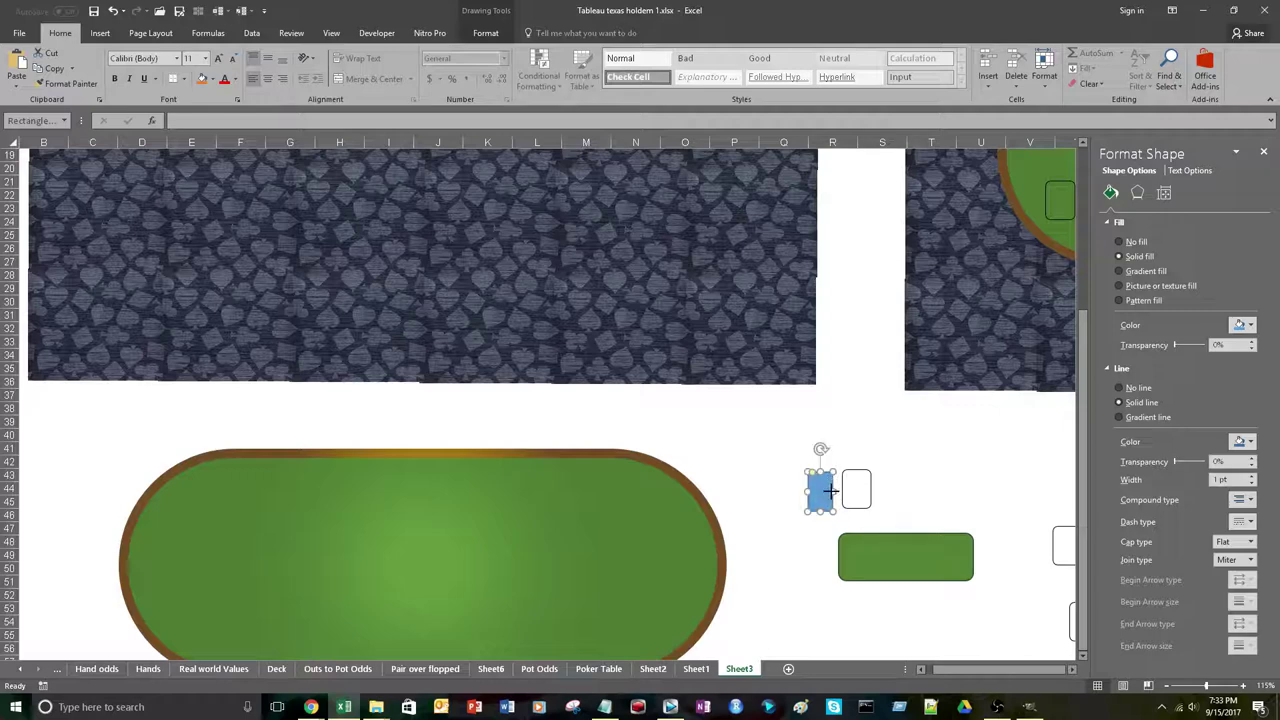
pyautogui.moveTo(830, 489); pyautogui.dragTo(835, 477)
pyautogui.moveTo(838, 488); pyautogui.dragTo(835, 488)
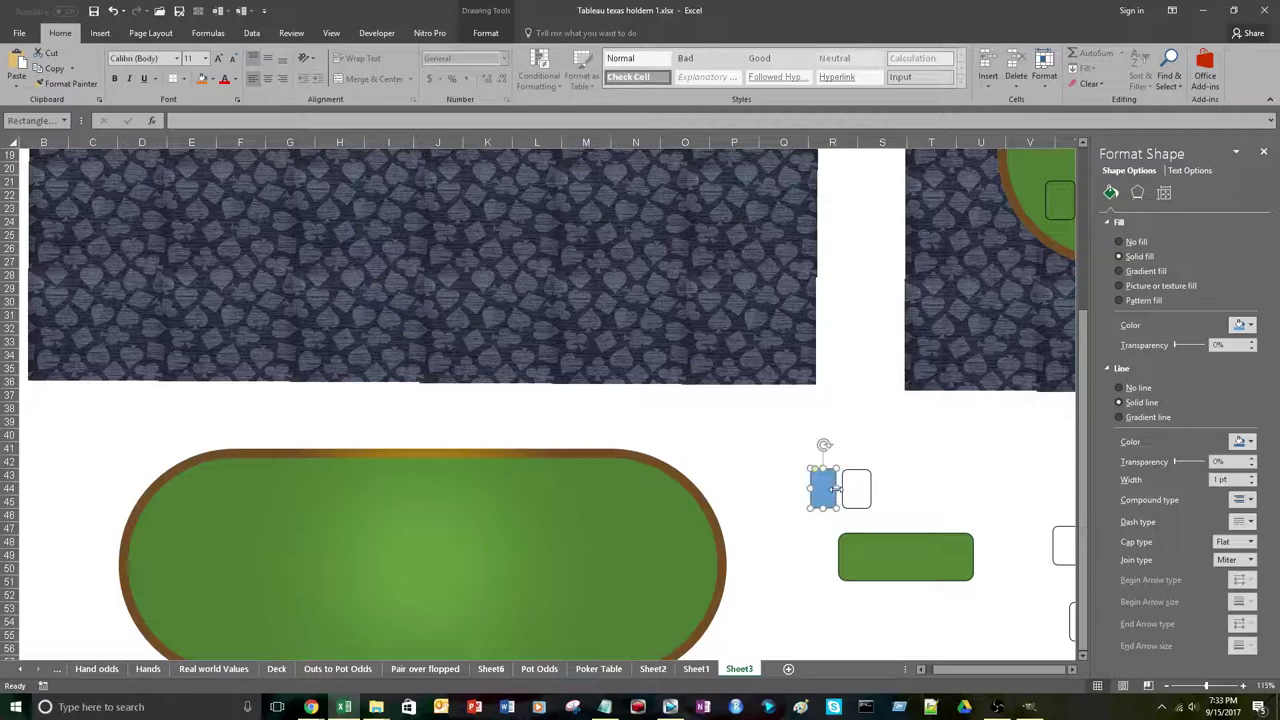
# Give the new rounded rectangle no fill and a black solid outline 0.5 pt wide.
pyautogui.click(1120, 243)
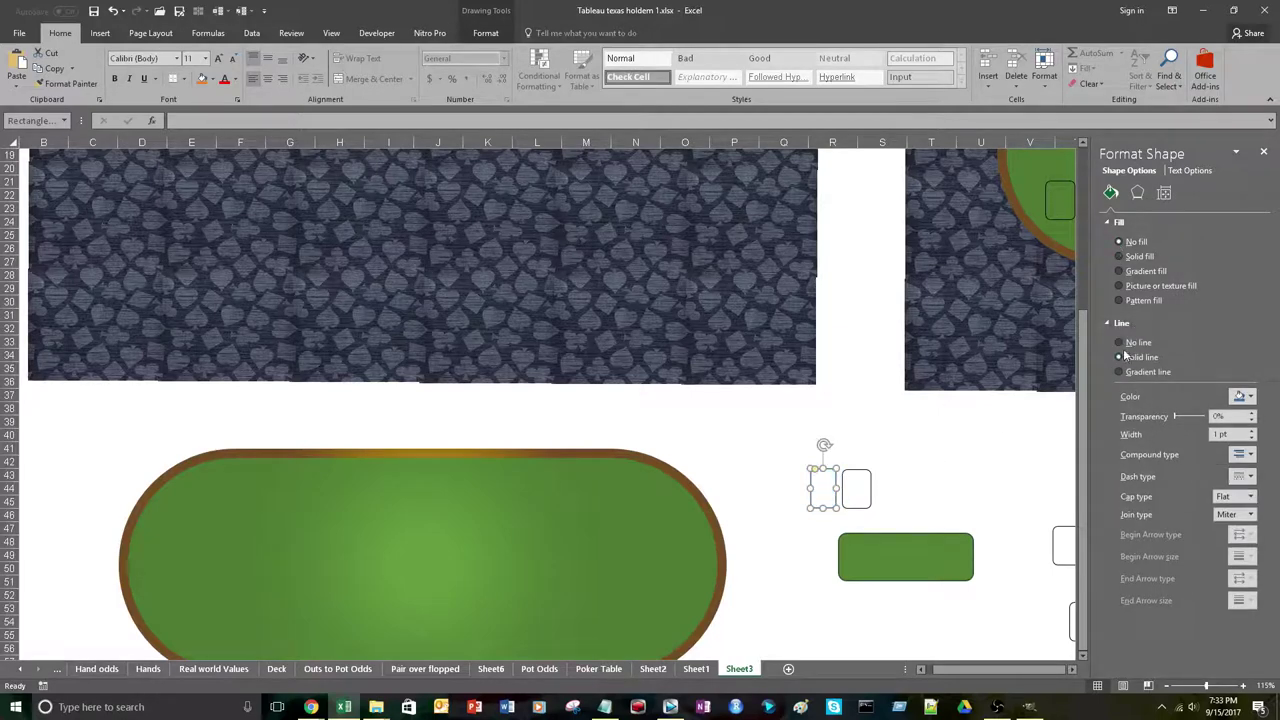
pyautogui.click(1240, 396)
pyautogui.click(1183, 427)
pyautogui.click(920, 490)
pyautogui.click(830, 506)
pyautogui.click(855, 507)
pyautogui.click(829, 508)
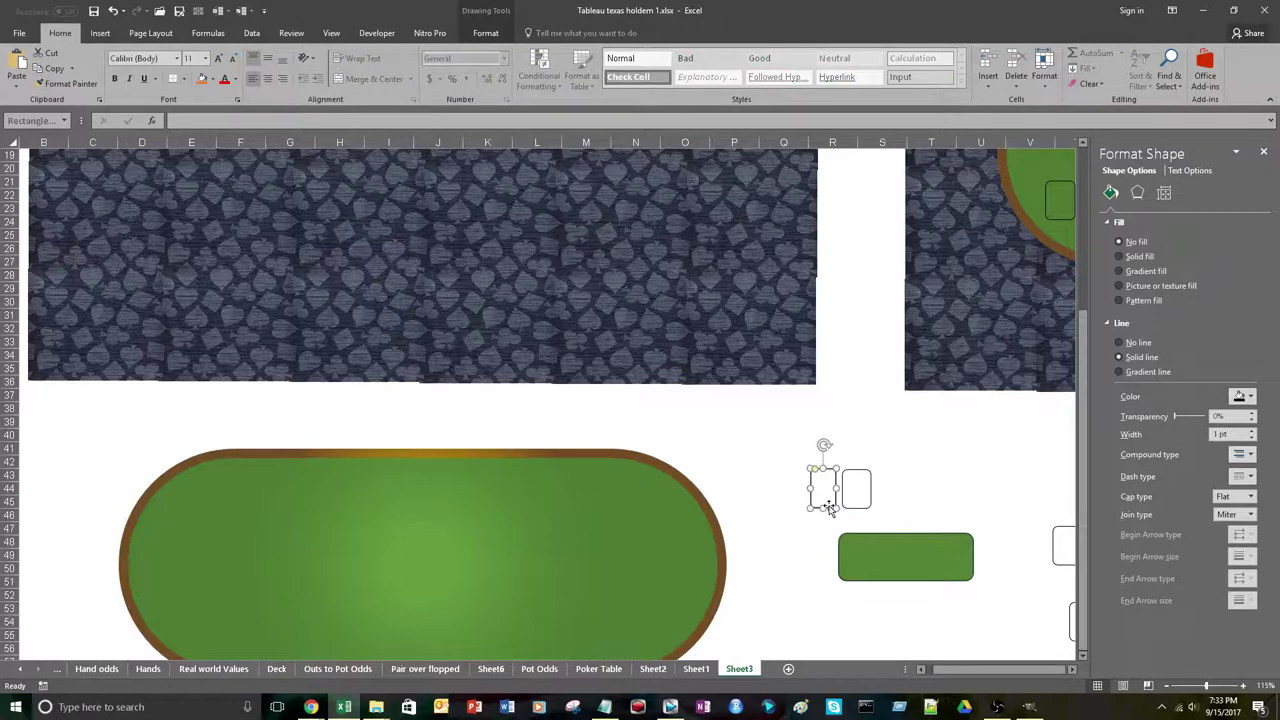
pyautogui.click(1251, 439)
pyautogui.click(910, 545)
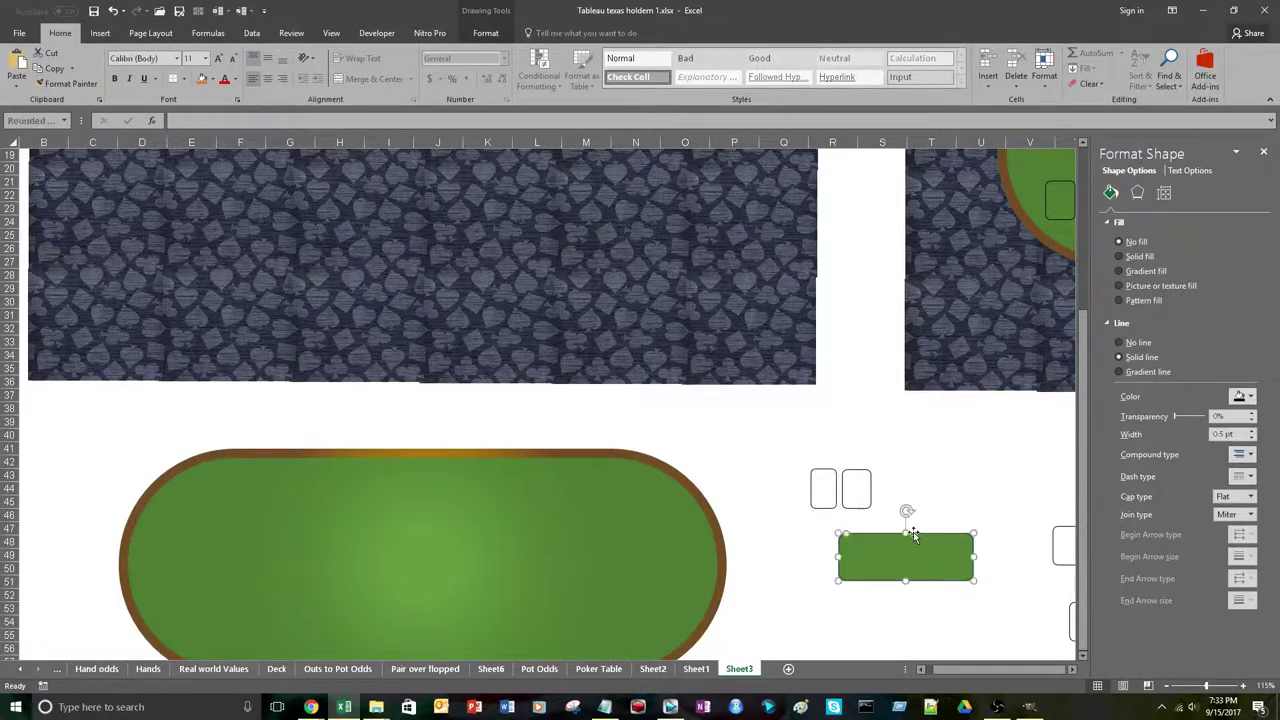
pyautogui.click(931, 462)
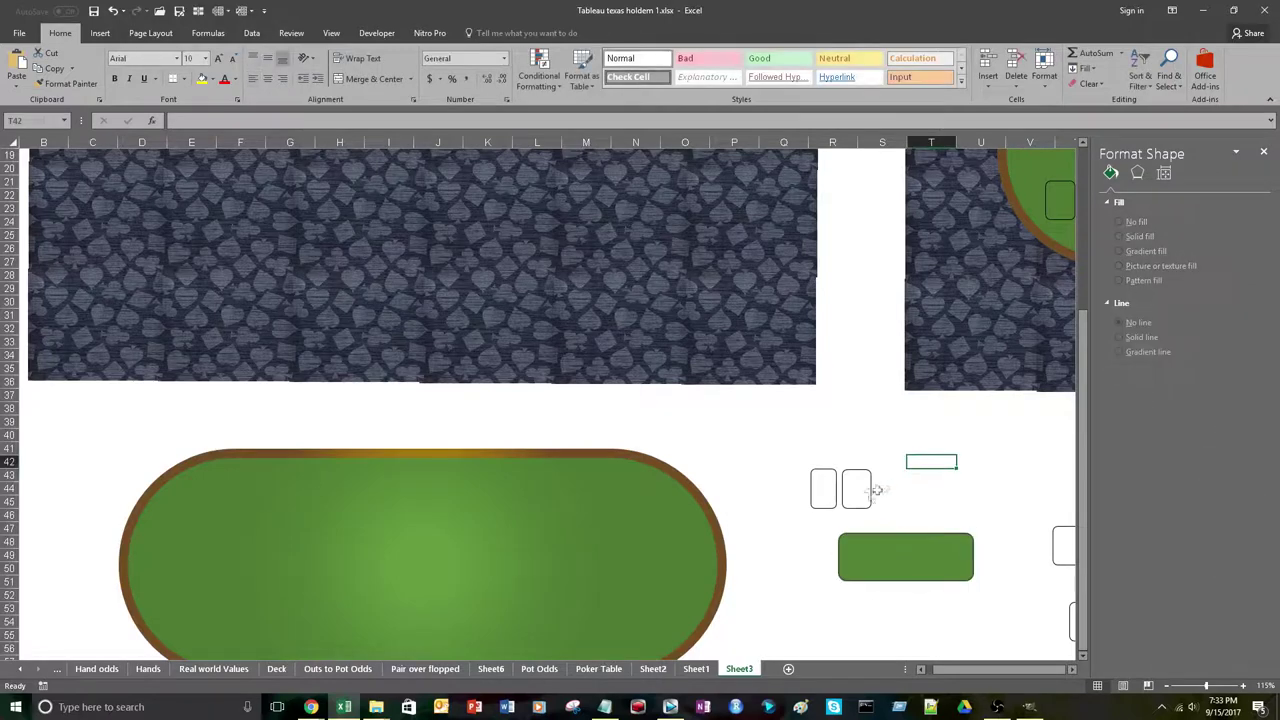
# Set the new card outline's width to 0.39" to match the neighbouring card outline.
pyautogui.click(830, 469)
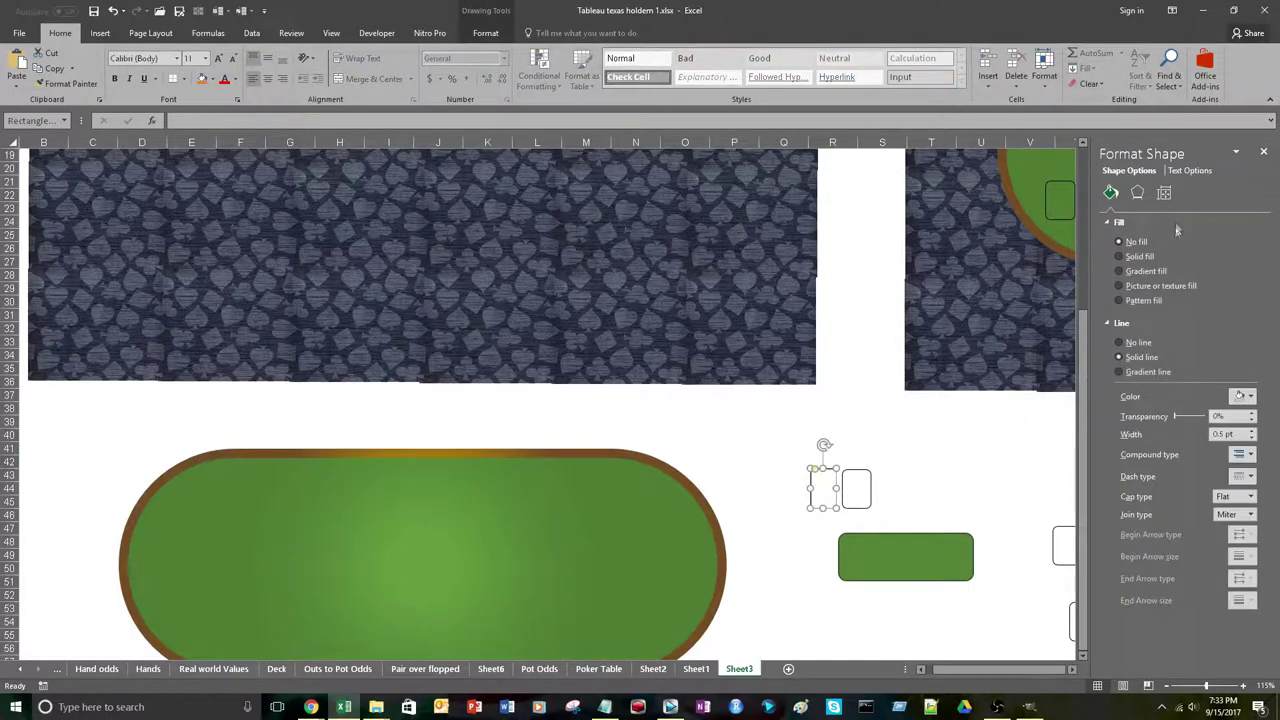
pyautogui.click(1164, 192)
pyautogui.click(1115, 222)
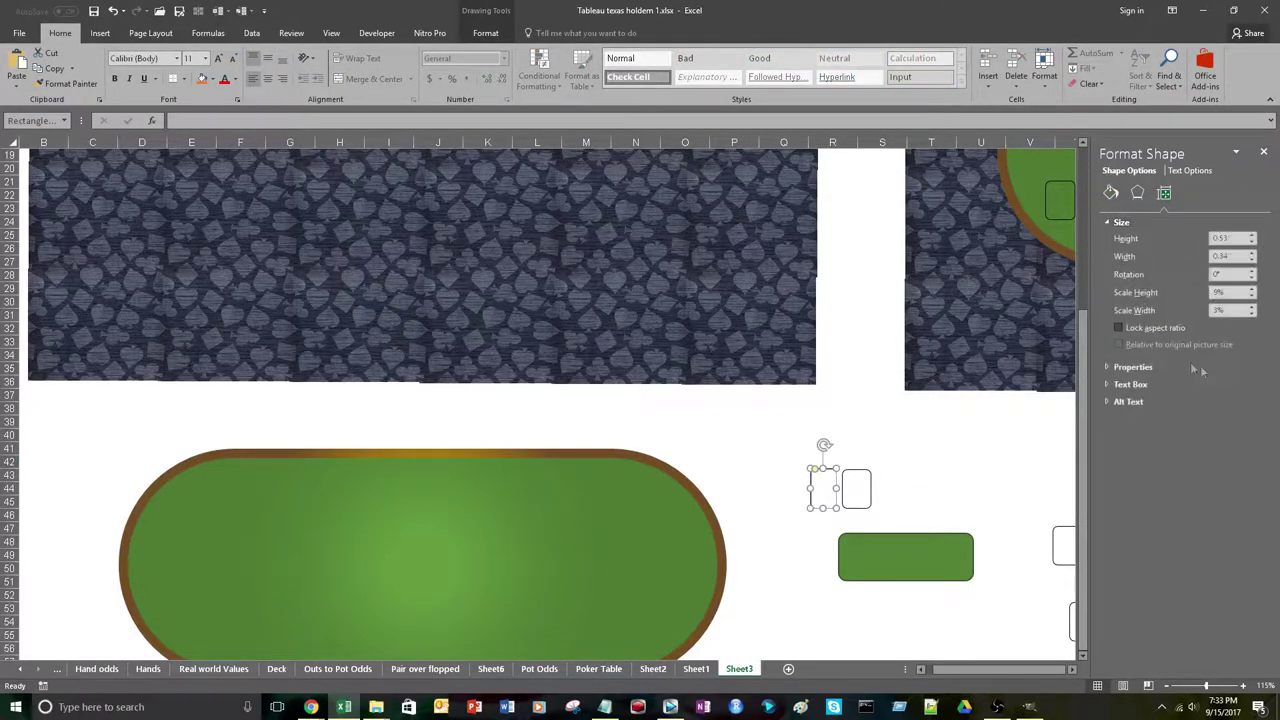
pyautogui.click(870, 484)
pyautogui.click(836, 489)
pyautogui.click(1252, 254)
pyautogui.click(908, 488)
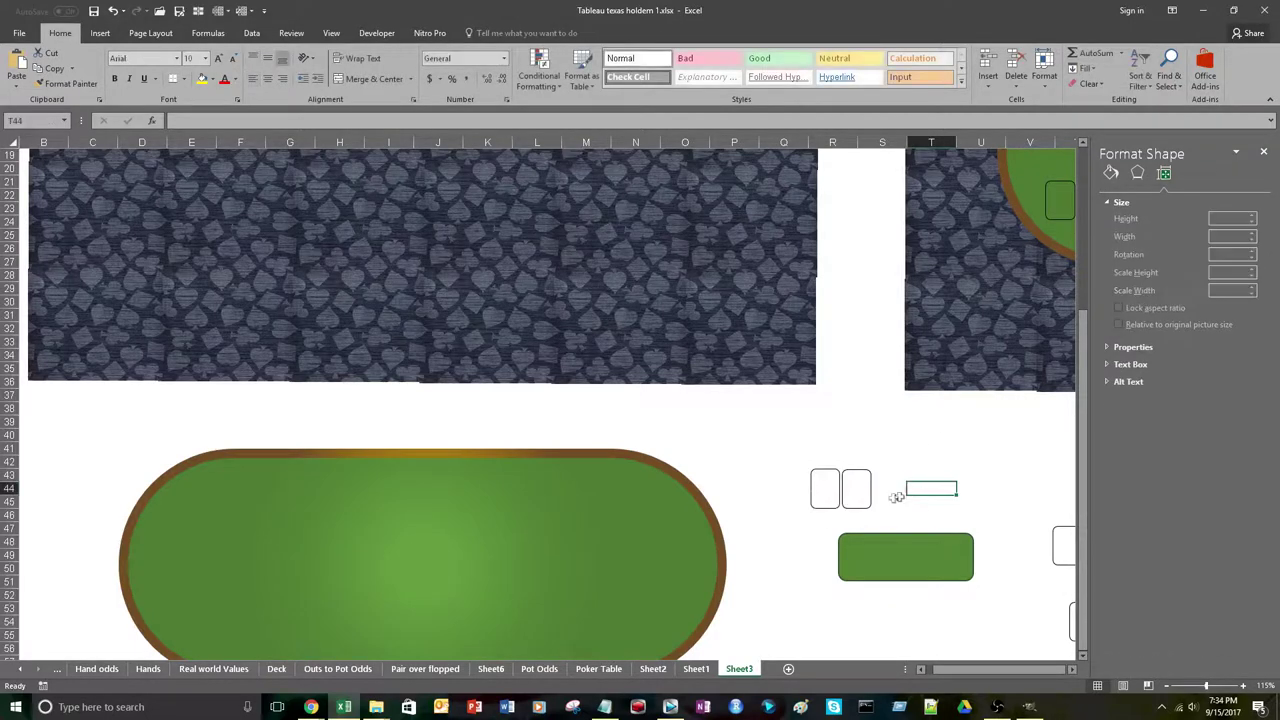
# Close the Format Shape pane and examine the finished grouped layout of card outlines and the green box.
pyautogui.scroll(-1, 810, 496)
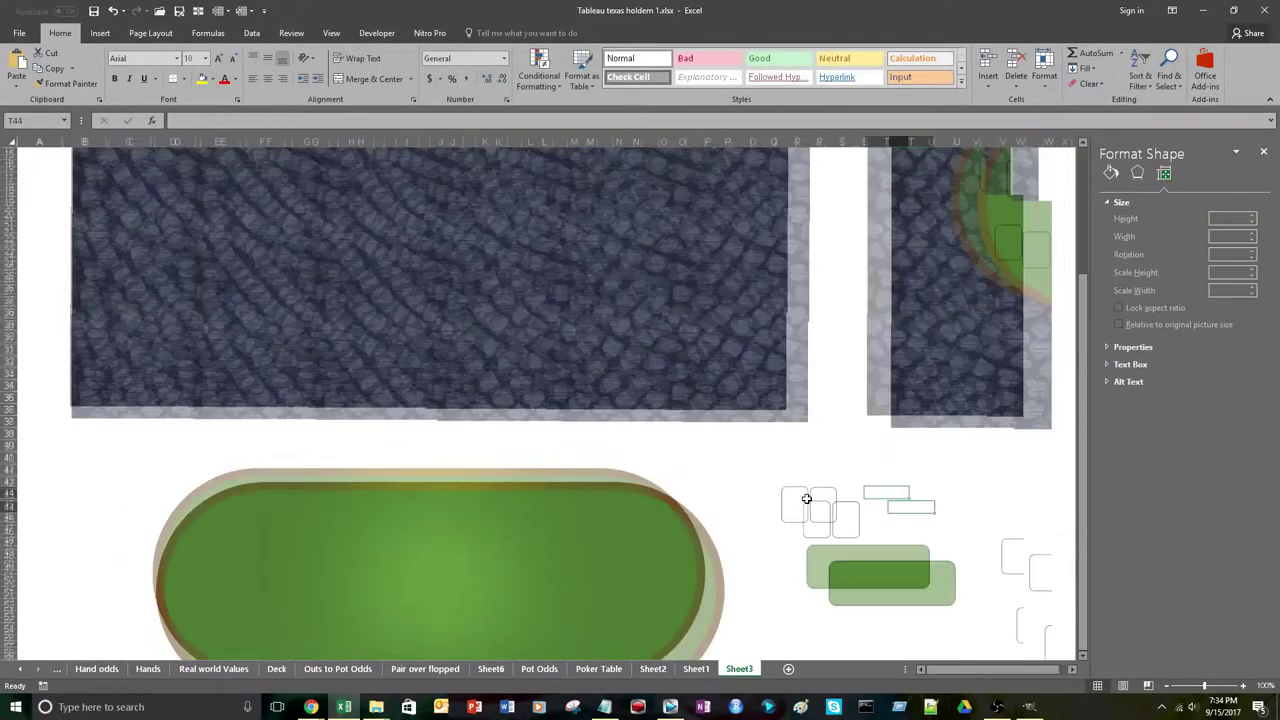
pyautogui.click(744, 482)
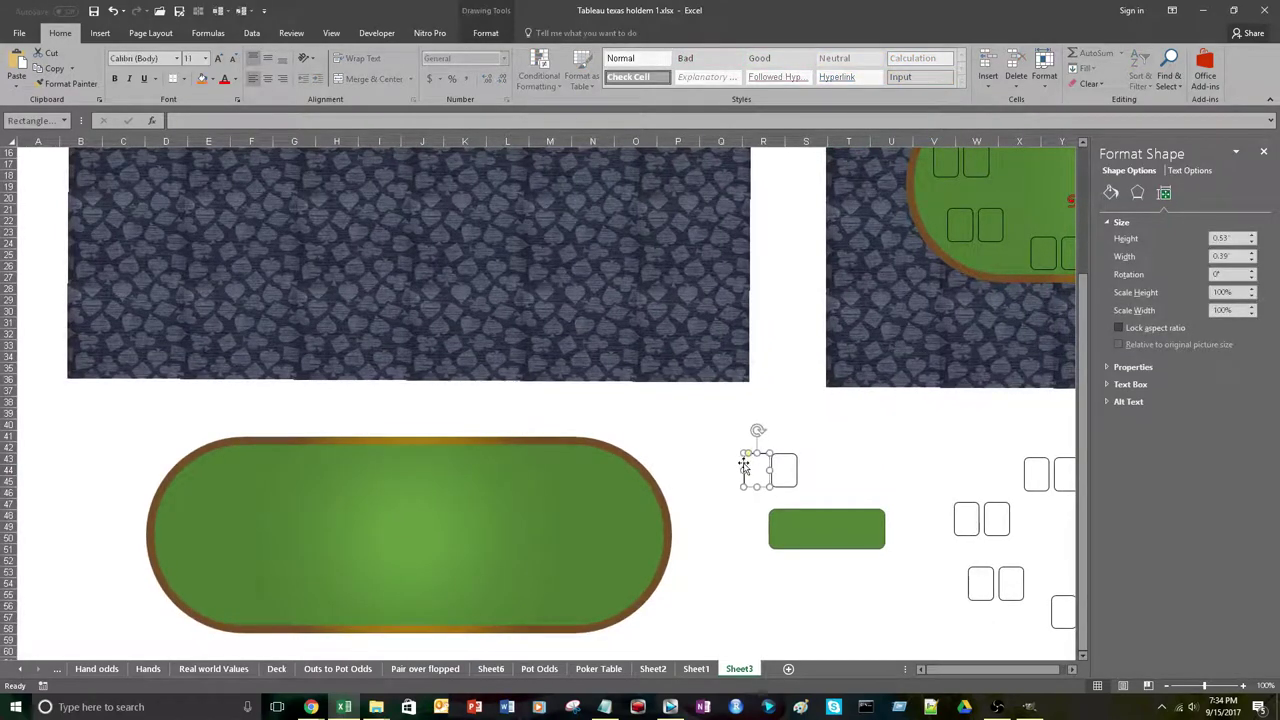
pyautogui.moveTo(948, 673); pyautogui.dragTo(1006, 674)
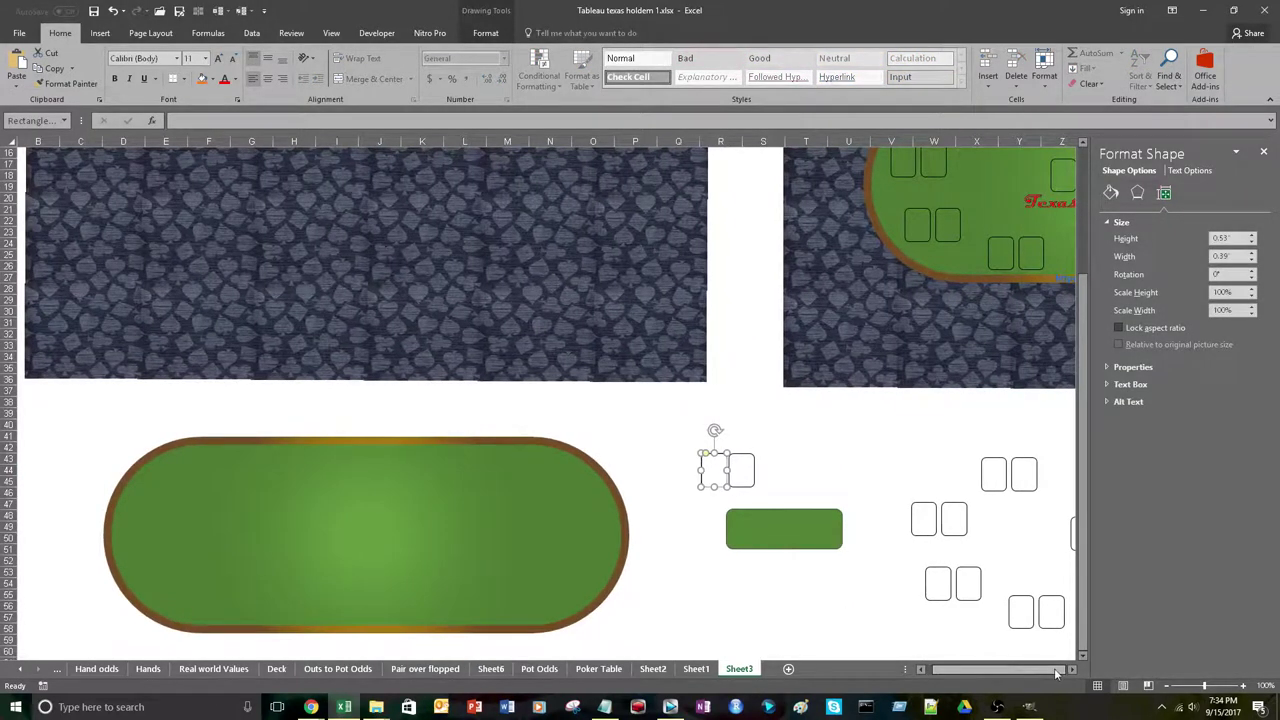
pyautogui.click(1263, 151)
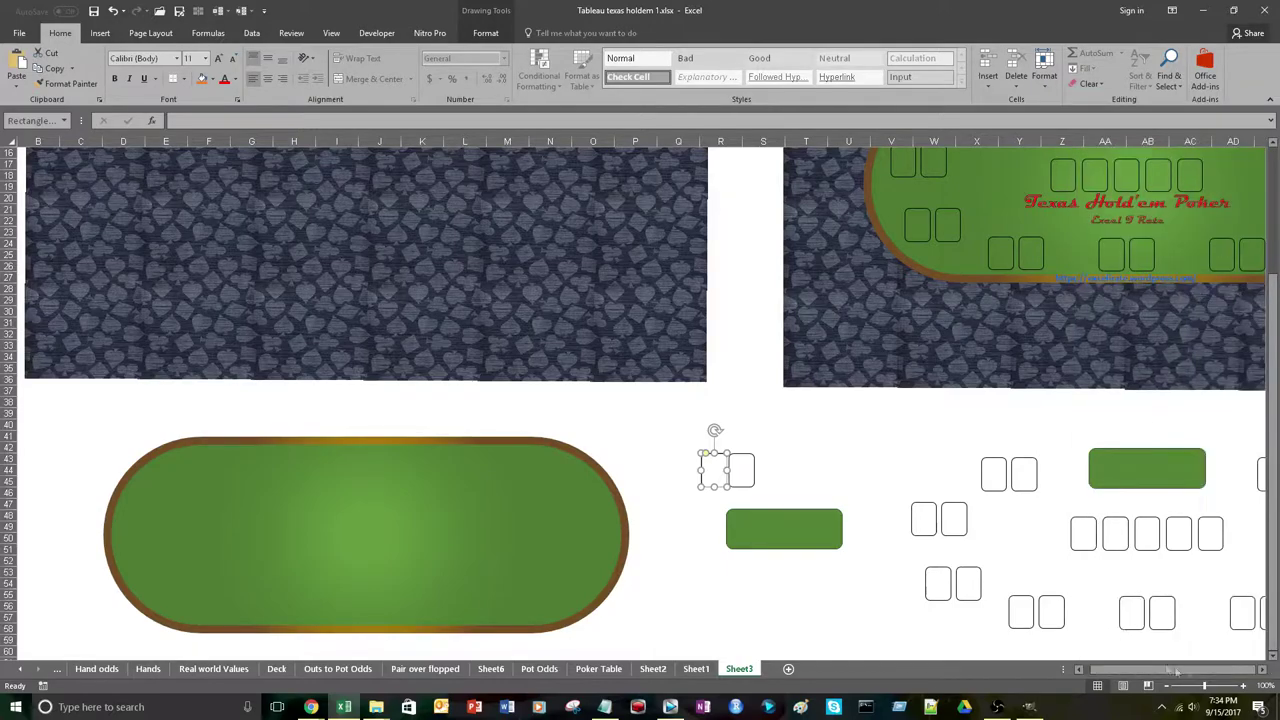
pyautogui.click(1263, 670)
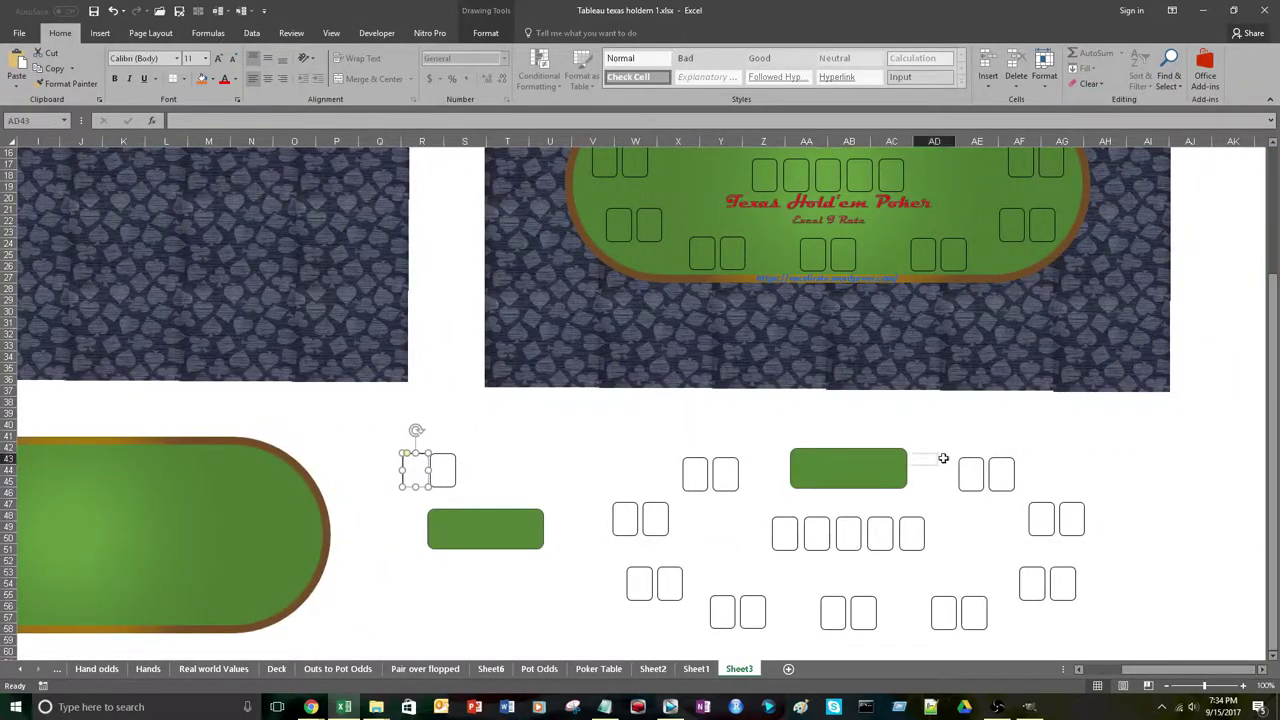
pyautogui.click(972, 462)
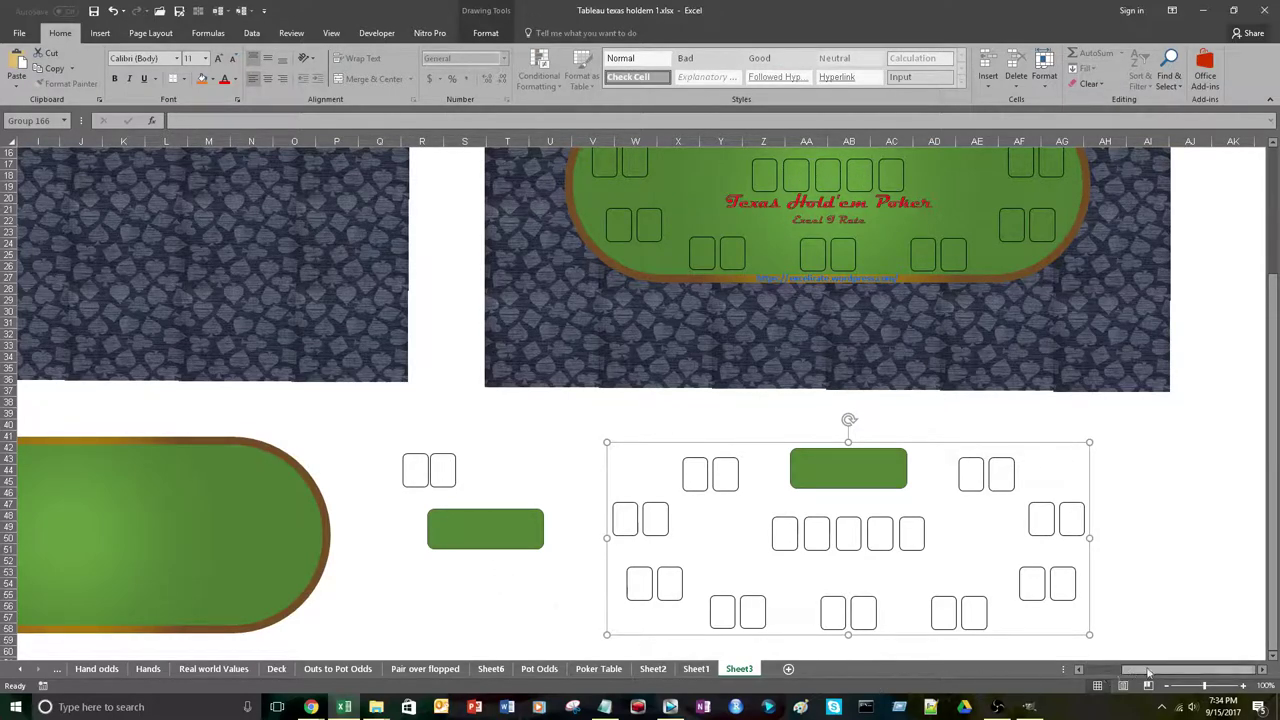
pyautogui.moveTo(1140, 672); pyautogui.dragTo(1107, 675)
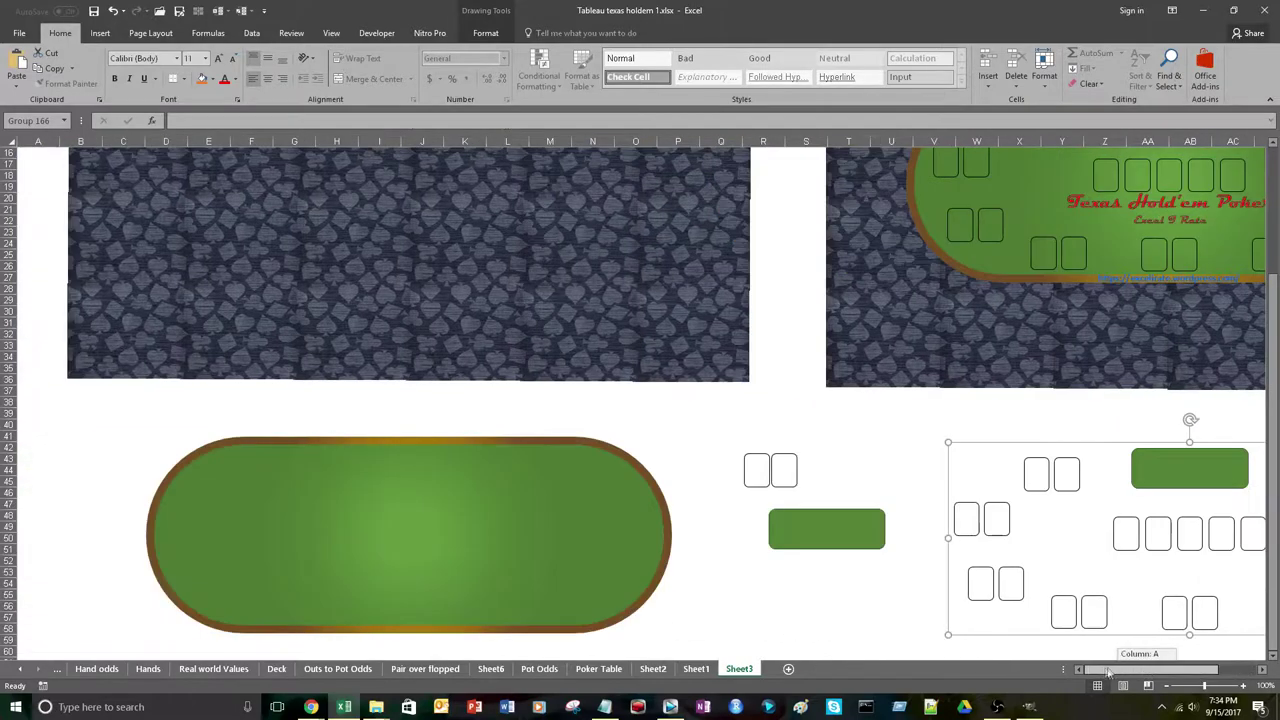
# Move the new card outline onto the upper-left area of the large green poker table and copy it.
pyautogui.click(755, 460)
pyautogui.moveTo(761, 455); pyautogui.dragTo(236, 461)
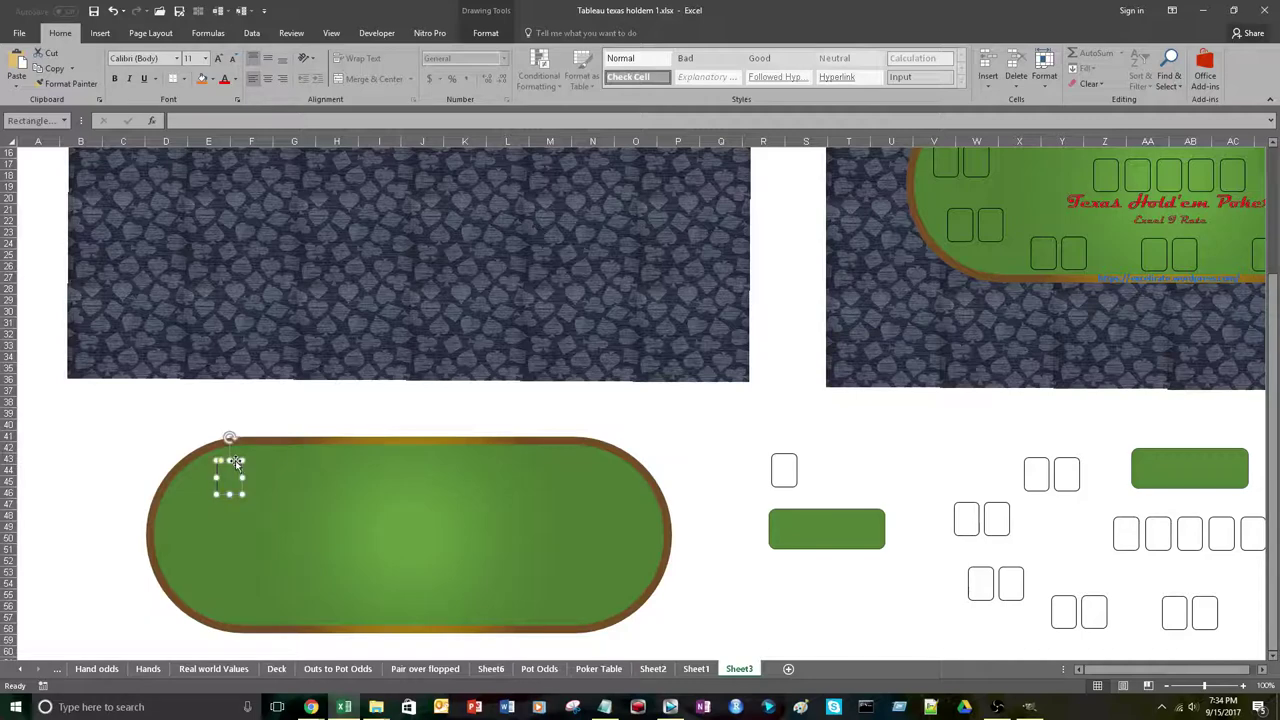
pyautogui.rightClick(235, 460)
pyautogui.click(268, 234)
# Paste a copy of the card outline at cell Q42, between the large table and the original card outline.
pyautogui.click(724, 447)
pyautogui.rightClick(724, 447)
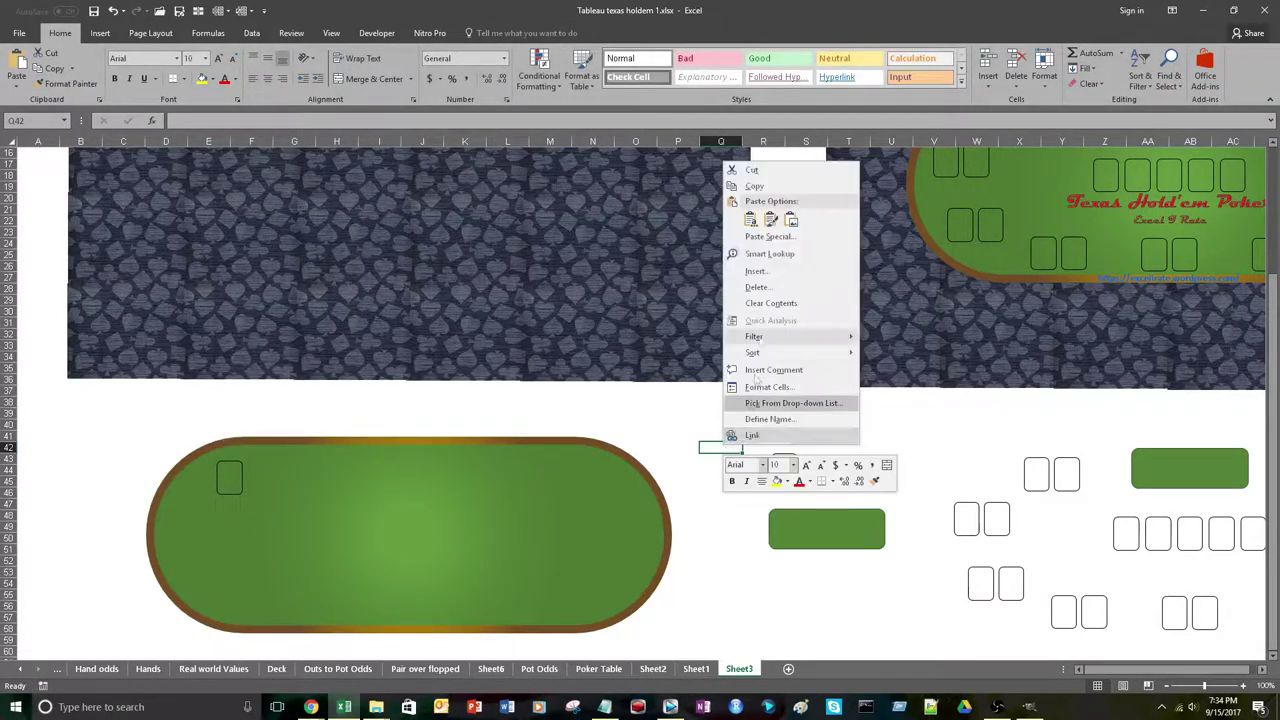
pyautogui.click(765, 237)
pyautogui.click(900, 352)
pyautogui.rightClick(740, 444)
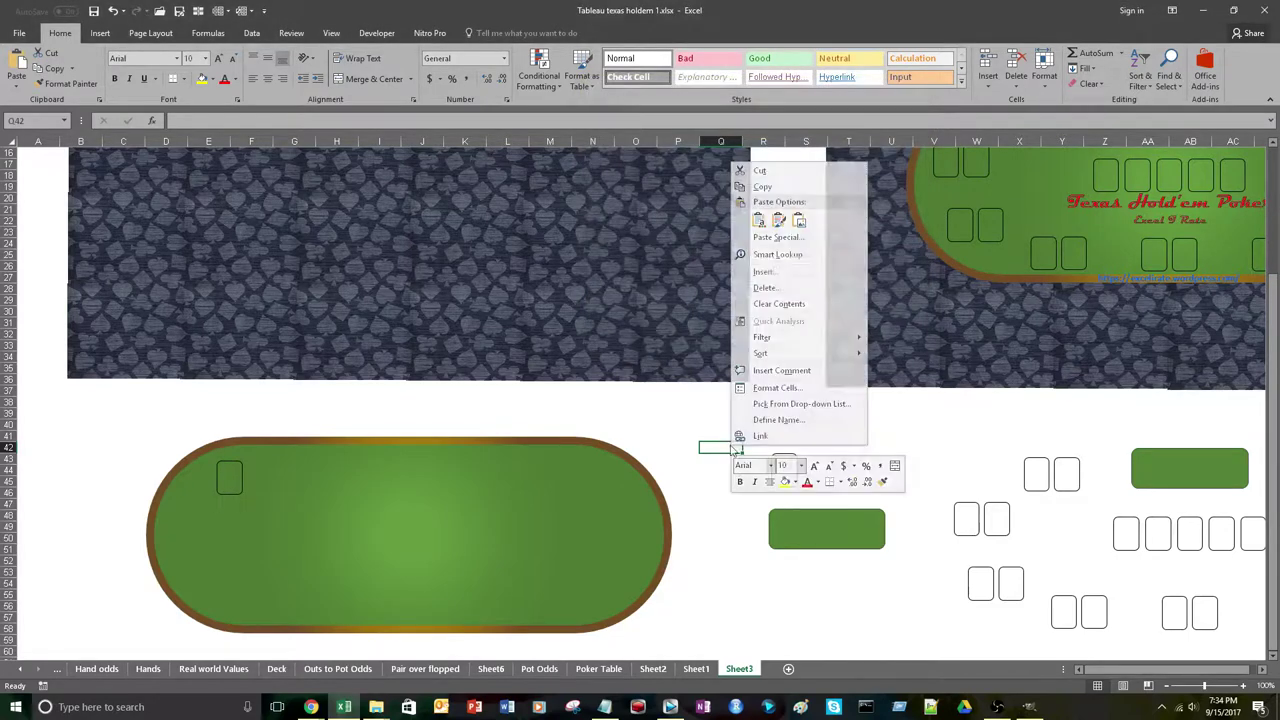
pyautogui.click(757, 219)
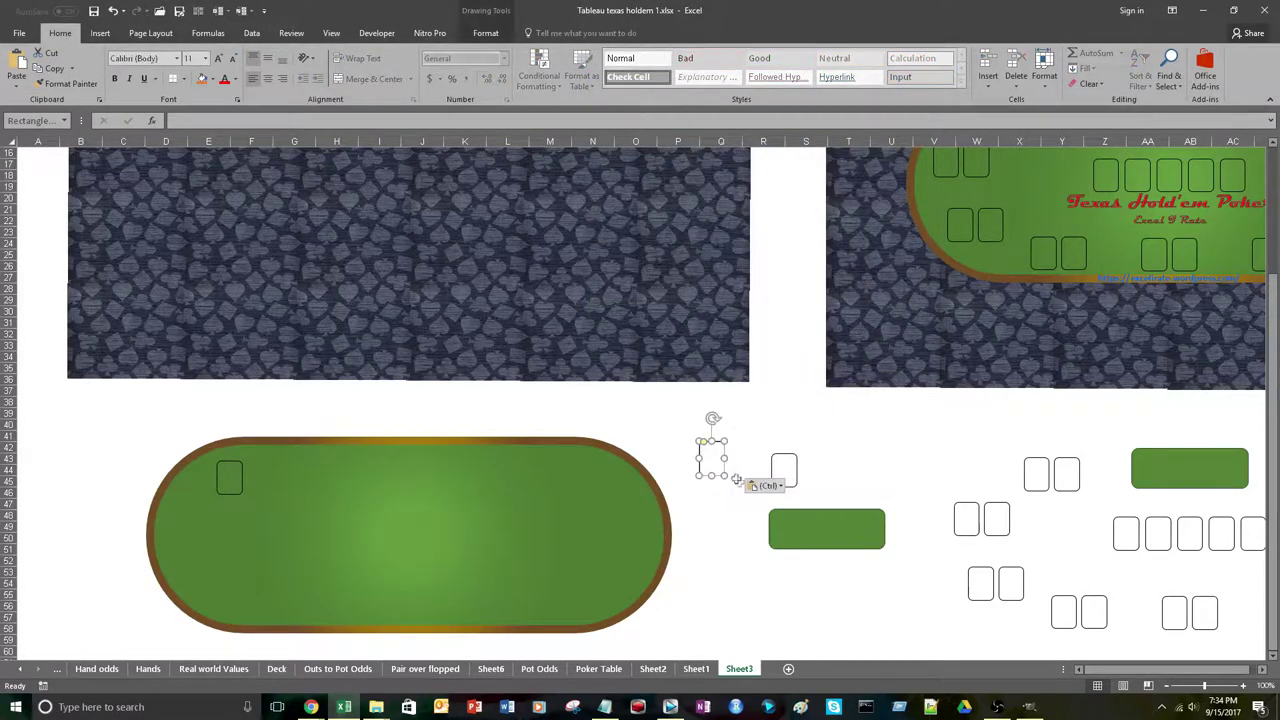
# Paste another copy of the card outline at cell G39, above the large green table.
pyautogui.click(733, 510)
pyautogui.click(725, 470)
pyautogui.rightClick(725, 470)
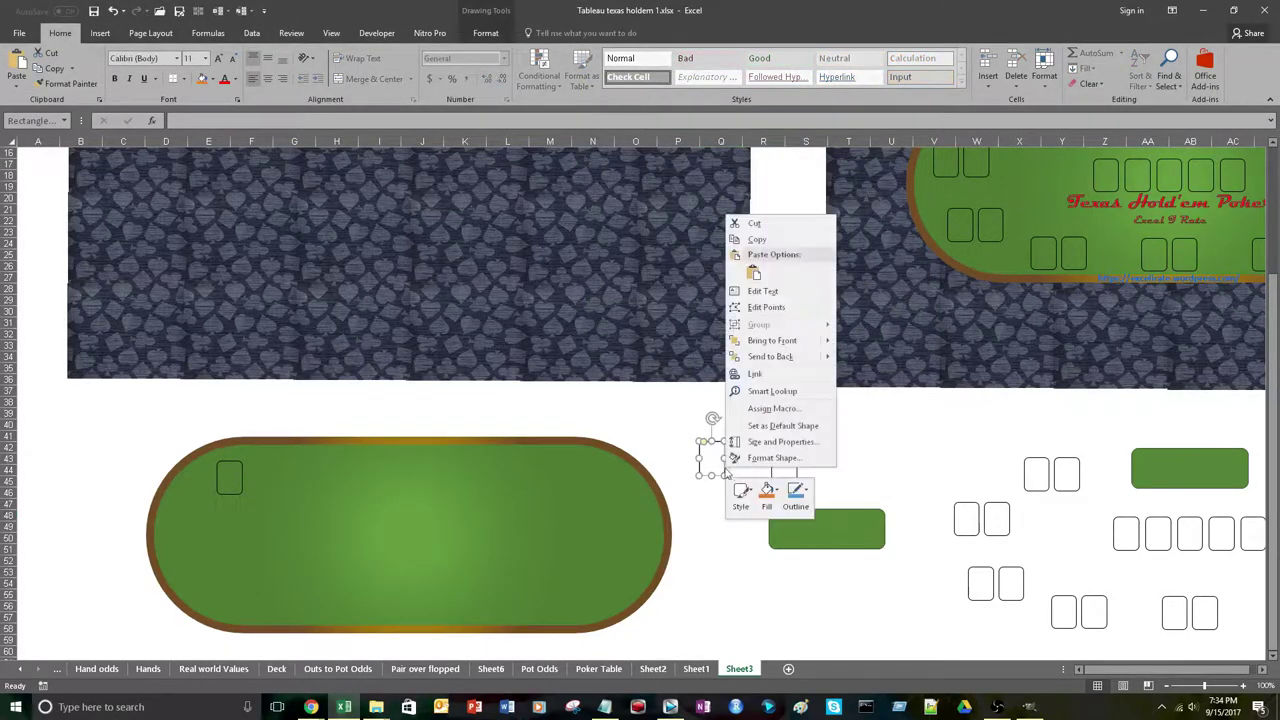
pyautogui.press('Escape')
pyautogui.rightClick(317, 419)
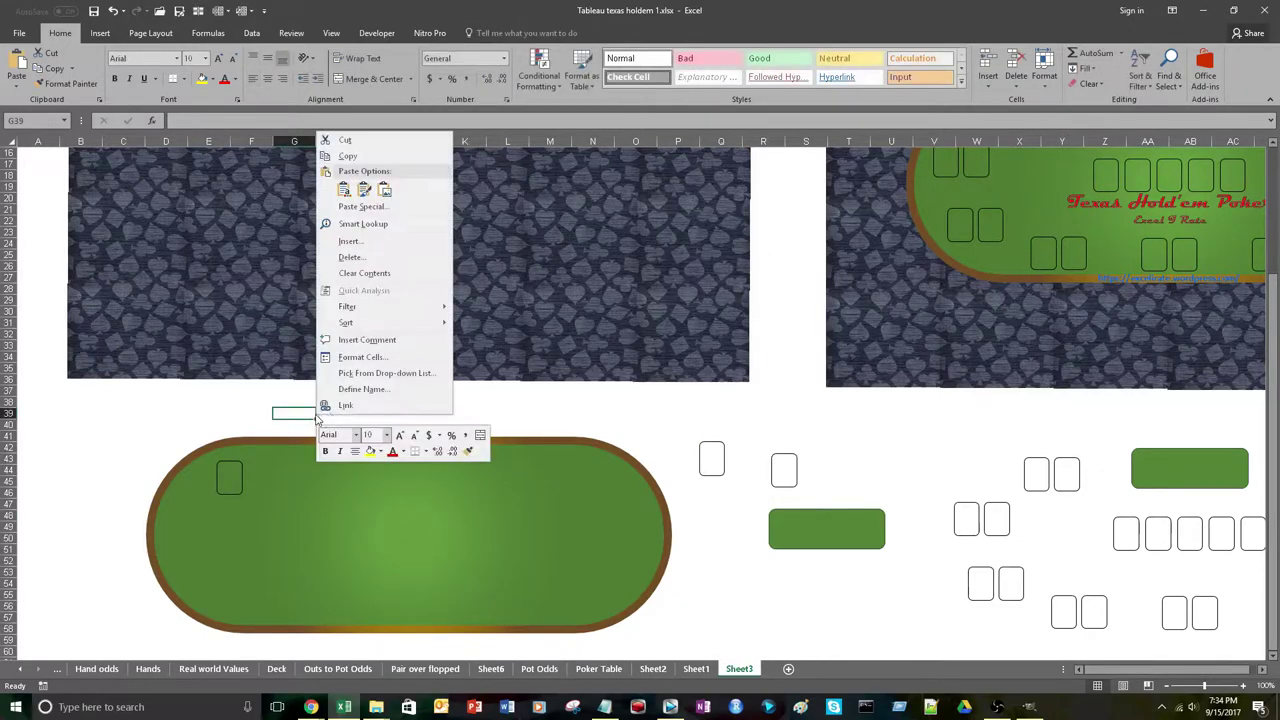
pyautogui.click(344, 190)
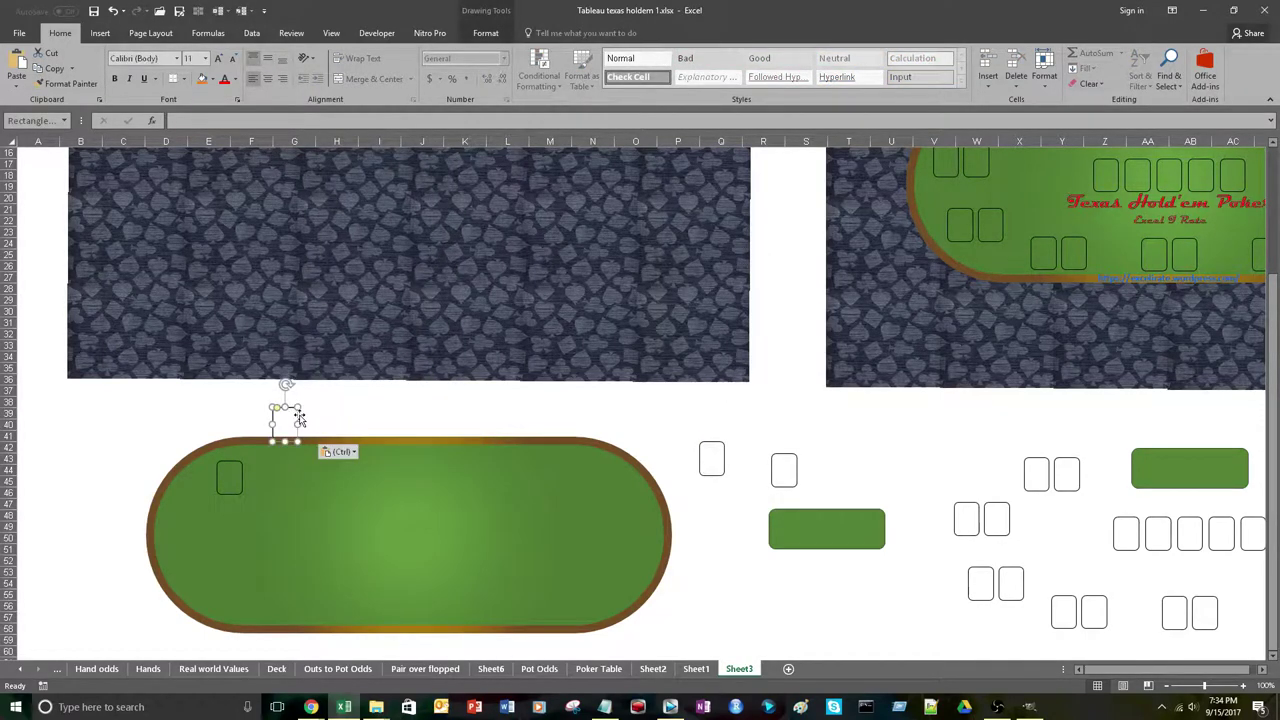
# Shift the green table slightly down and move its card outline directly beside the copy above the table.
pyautogui.click(242, 472)
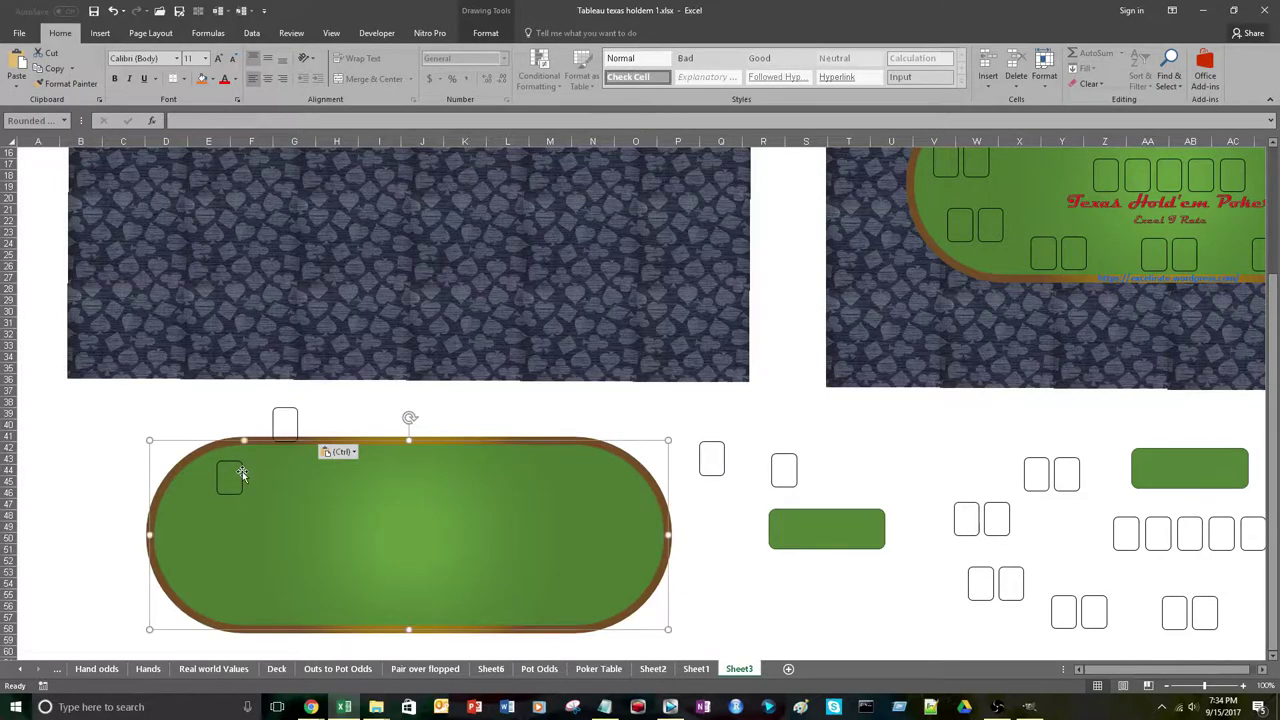
pyautogui.moveTo(242, 472); pyautogui.dragTo(227, 503)
pyautogui.click(227, 503)
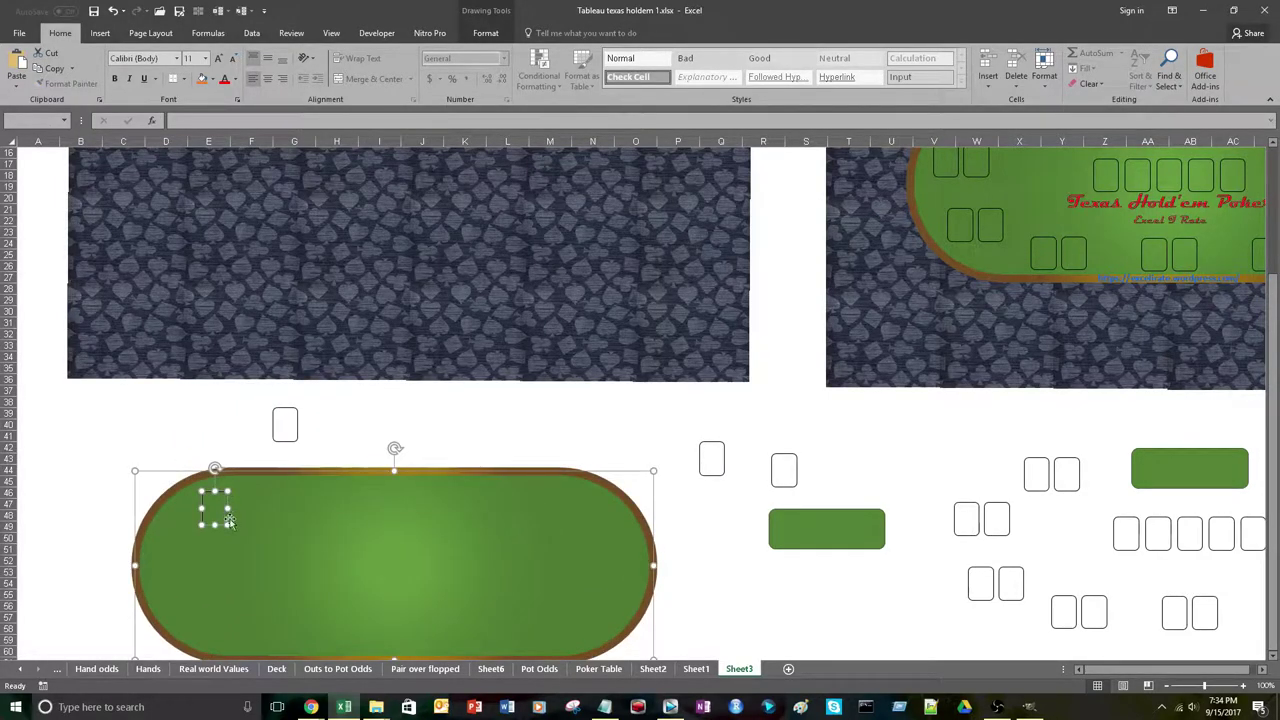
pyautogui.click(234, 423)
pyautogui.click(228, 498)
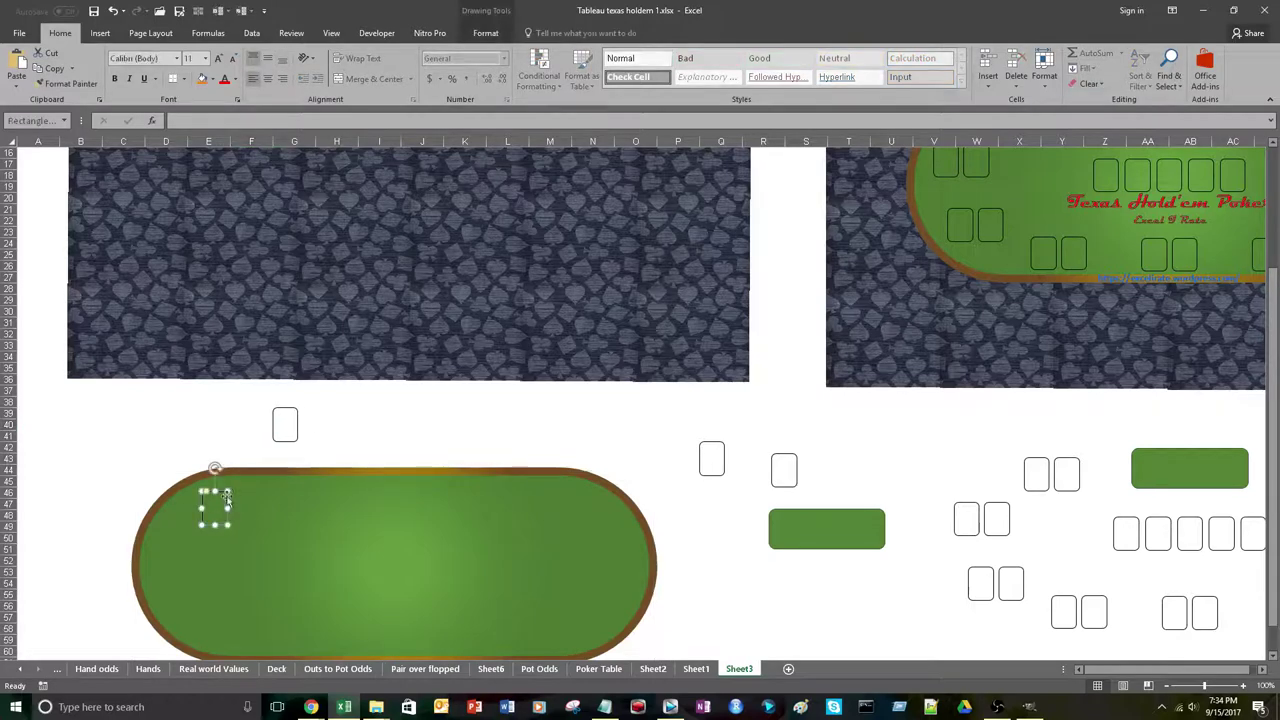
pyautogui.moveTo(227, 503); pyautogui.dragTo(266, 418)
# Group the two adjacent card outlines above the table into one pair.
pyautogui.keyDown('shift'); pyautogui.click(296, 424); pyautogui.keyUp('shift')
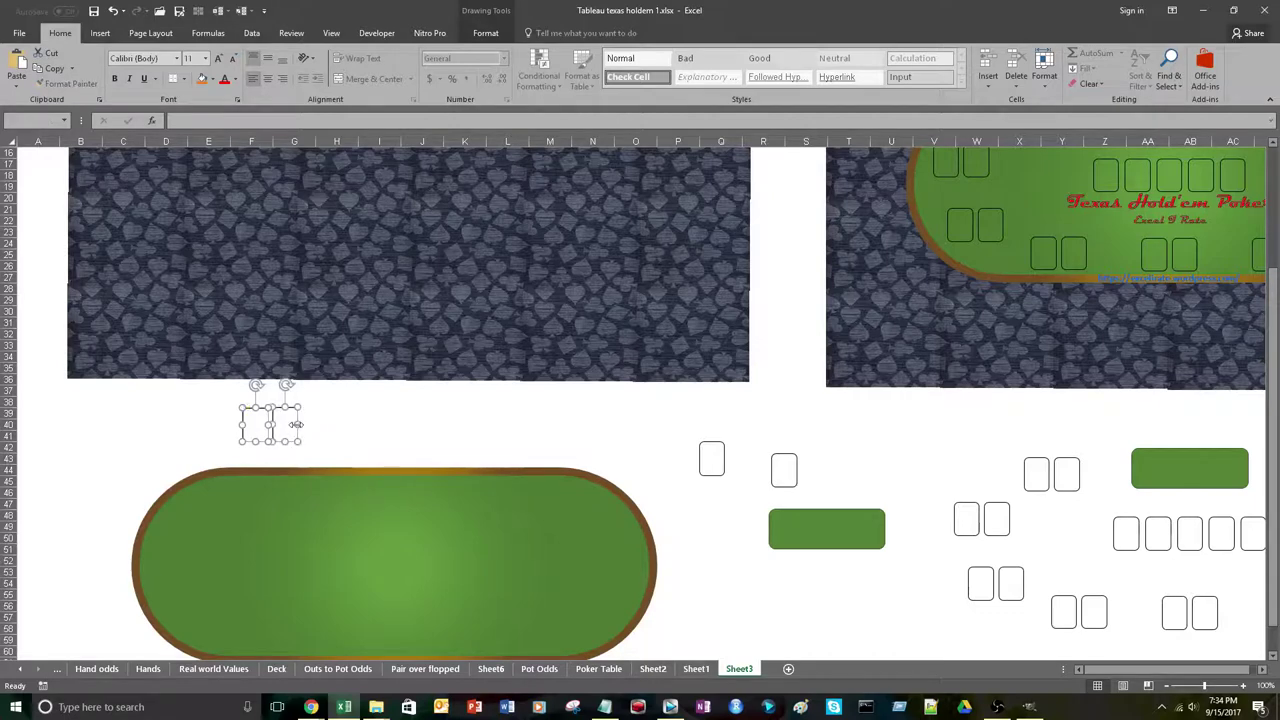
pyautogui.rightClick(296, 424)
pyautogui.moveTo(356, 501)
pyautogui.click(438, 508)
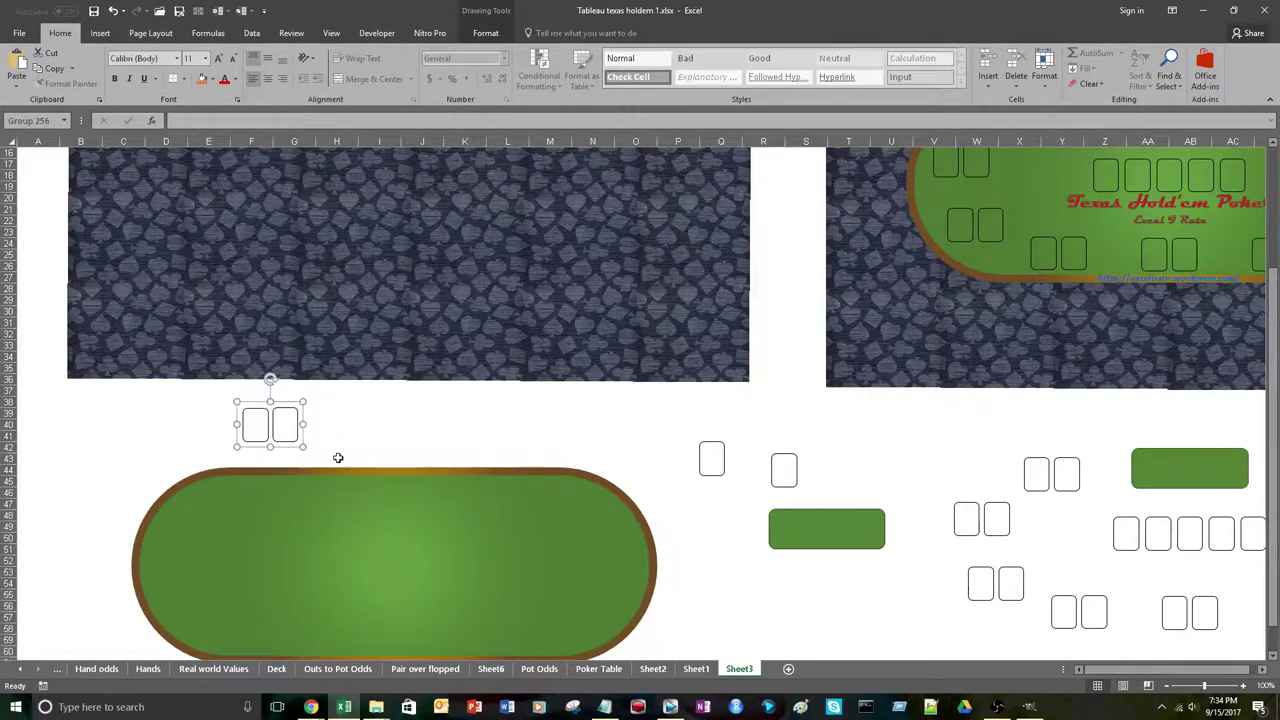
# Ungroup the card pair above the green table and align the two card outlines along their tops.
pyautogui.click(297, 436)
pyautogui.rightClick(297, 437)
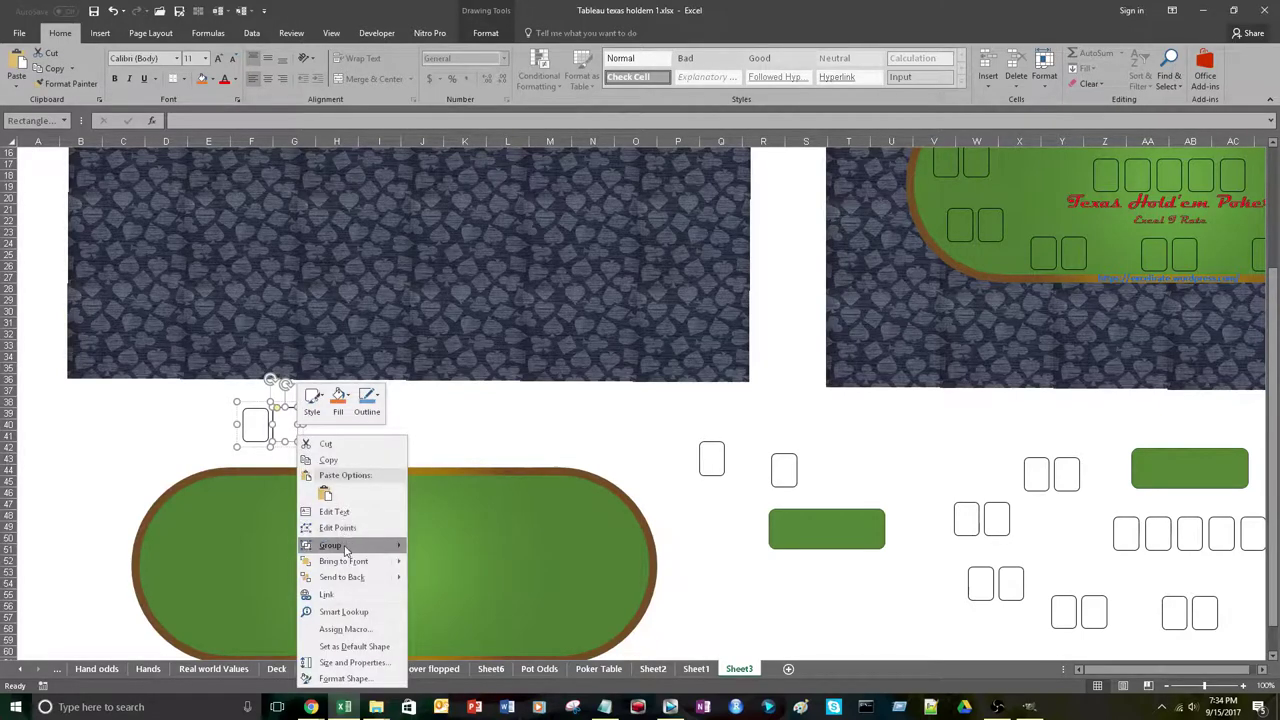
pyautogui.moveTo(389, 549)
pyautogui.click(444, 580)
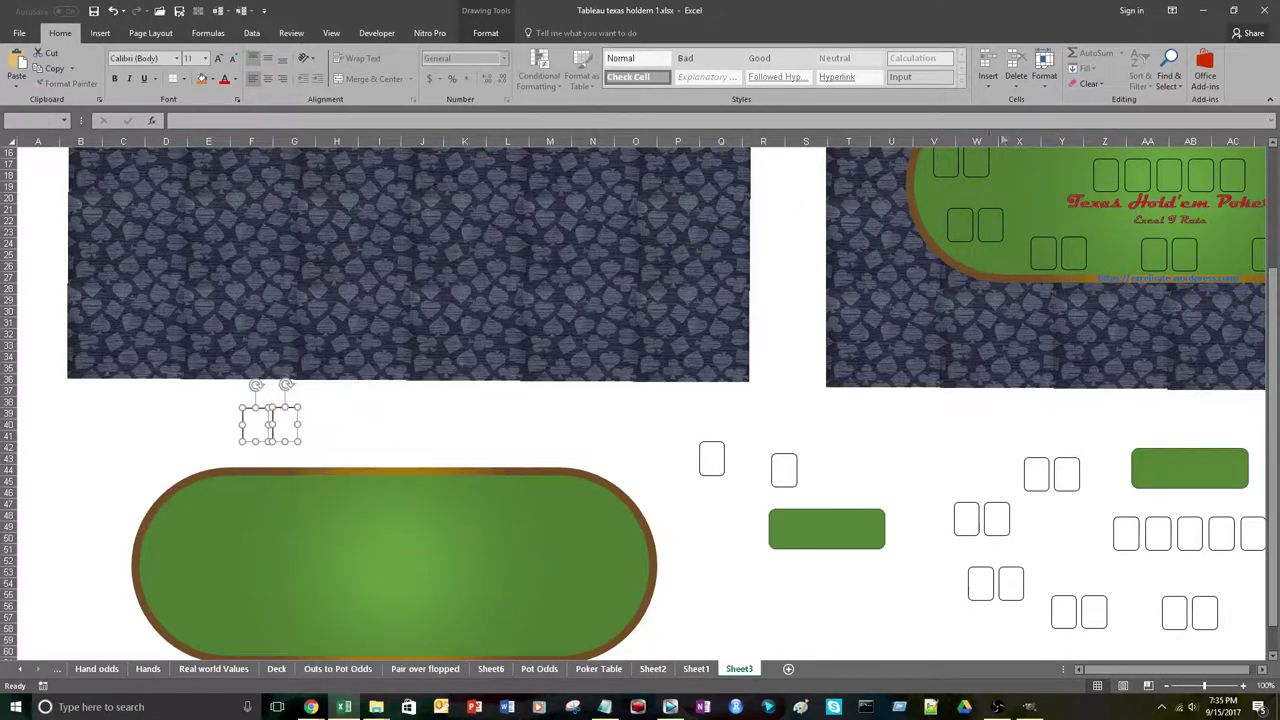
pyautogui.click(485, 33)
pyautogui.click(855, 53)
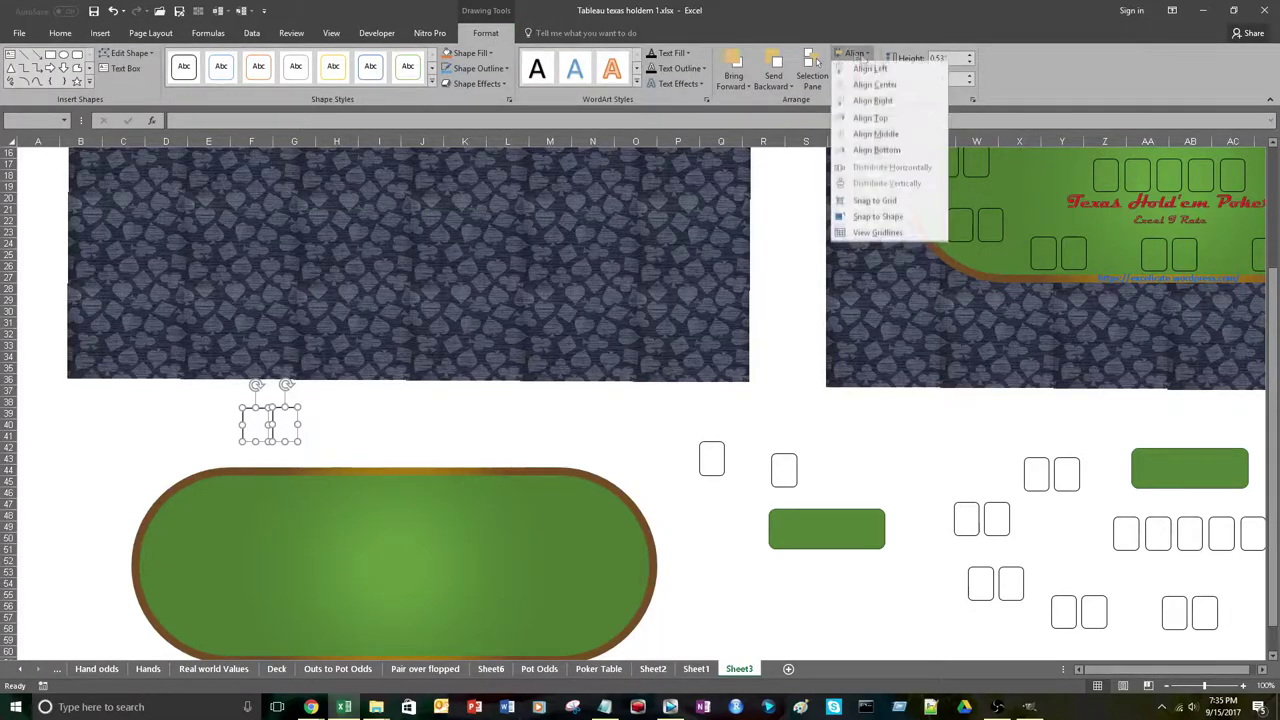
pyautogui.click(870, 119)
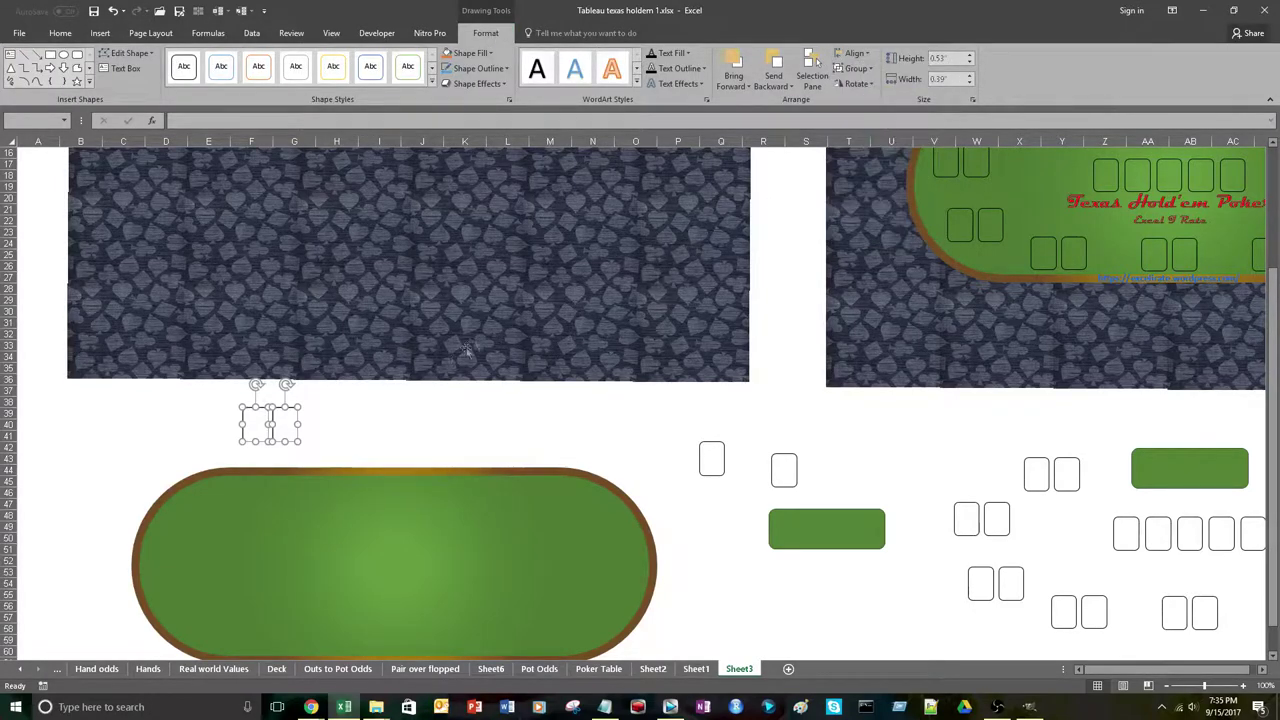
# Group the two top-aligned card outlines above the green table back into one pair.
pyautogui.rightClick(289, 431)
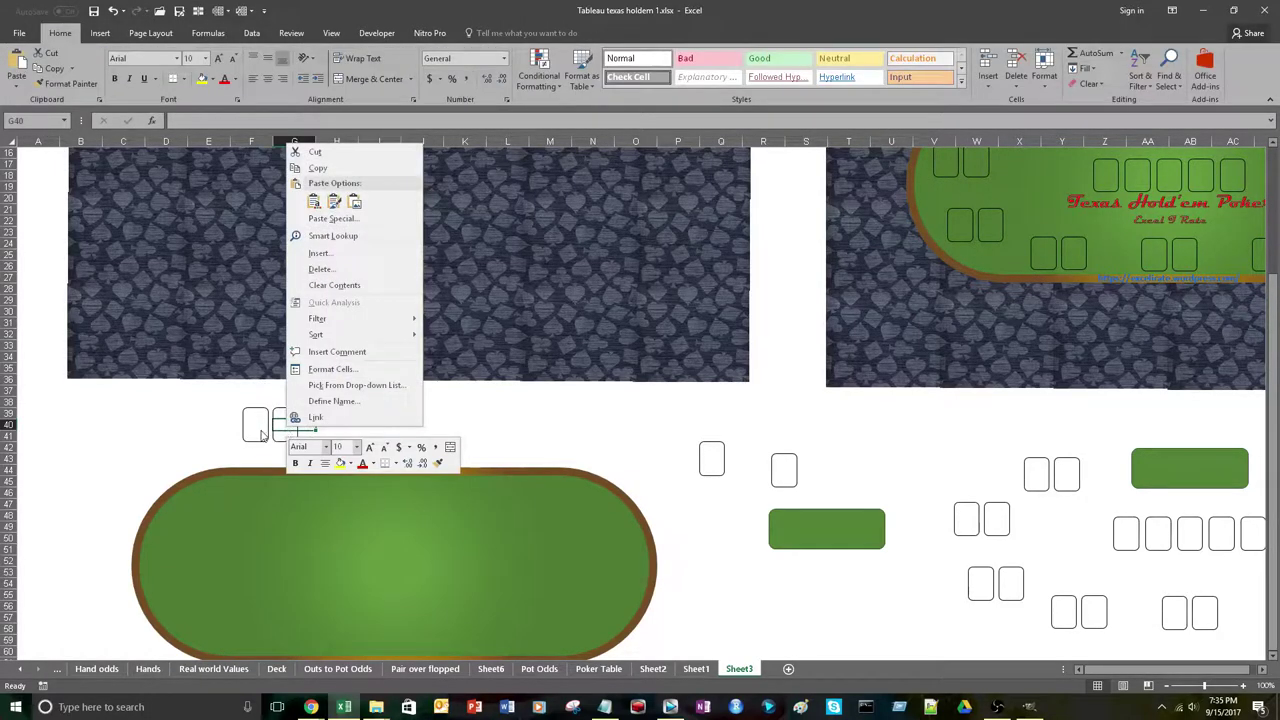
pyautogui.click(262, 433)
pyautogui.click(258, 428)
pyautogui.keyDown('shift'); pyautogui.click(282, 440); pyautogui.keyUp('shift')
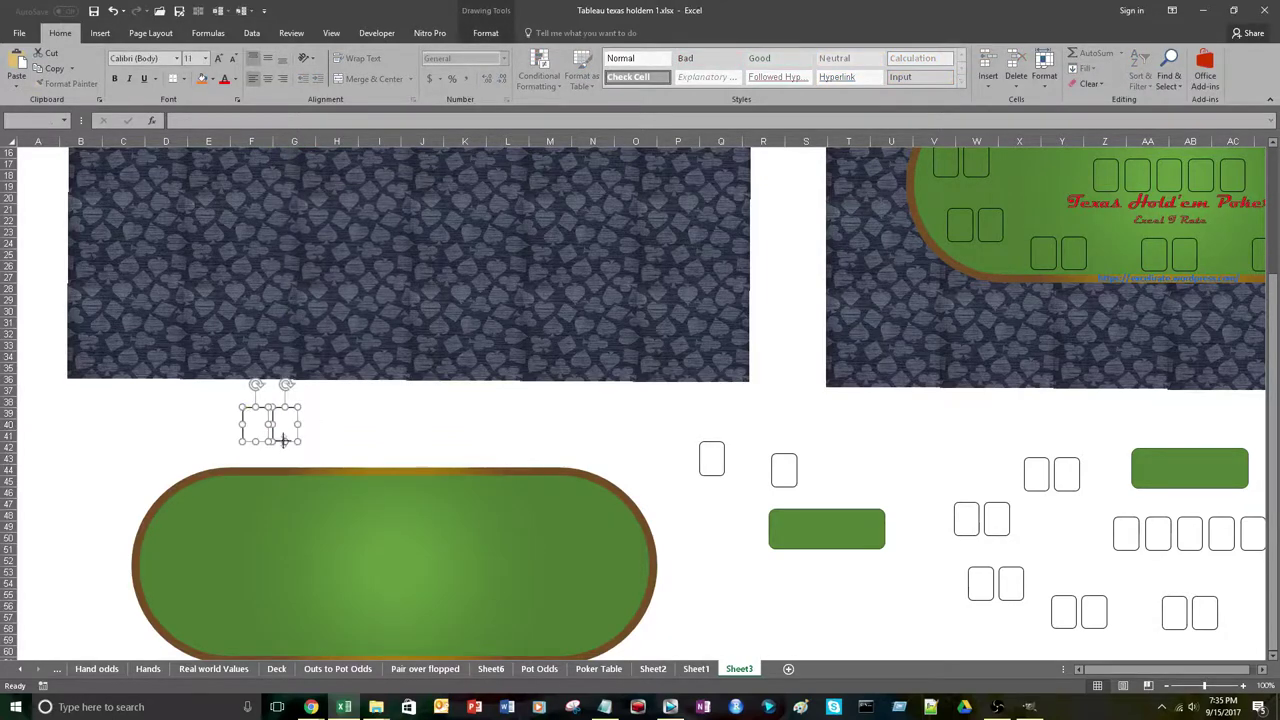
pyautogui.keyDown('shift'); pyautogui.rightClick(285, 440); pyautogui.keyUp('shift')
pyautogui.keyDown('shift'); pyautogui.click(281, 440); pyautogui.keyUp('shift')
pyautogui.rightClick(281, 440)
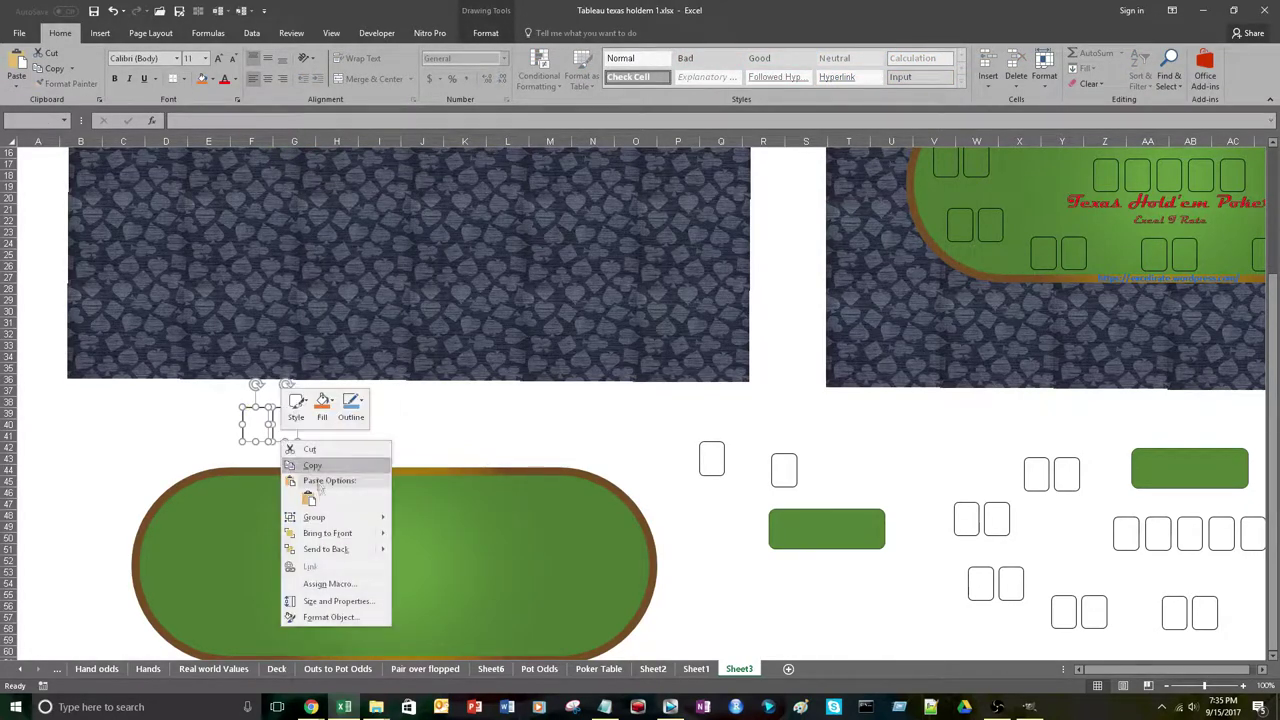
pyautogui.click(440, 518)
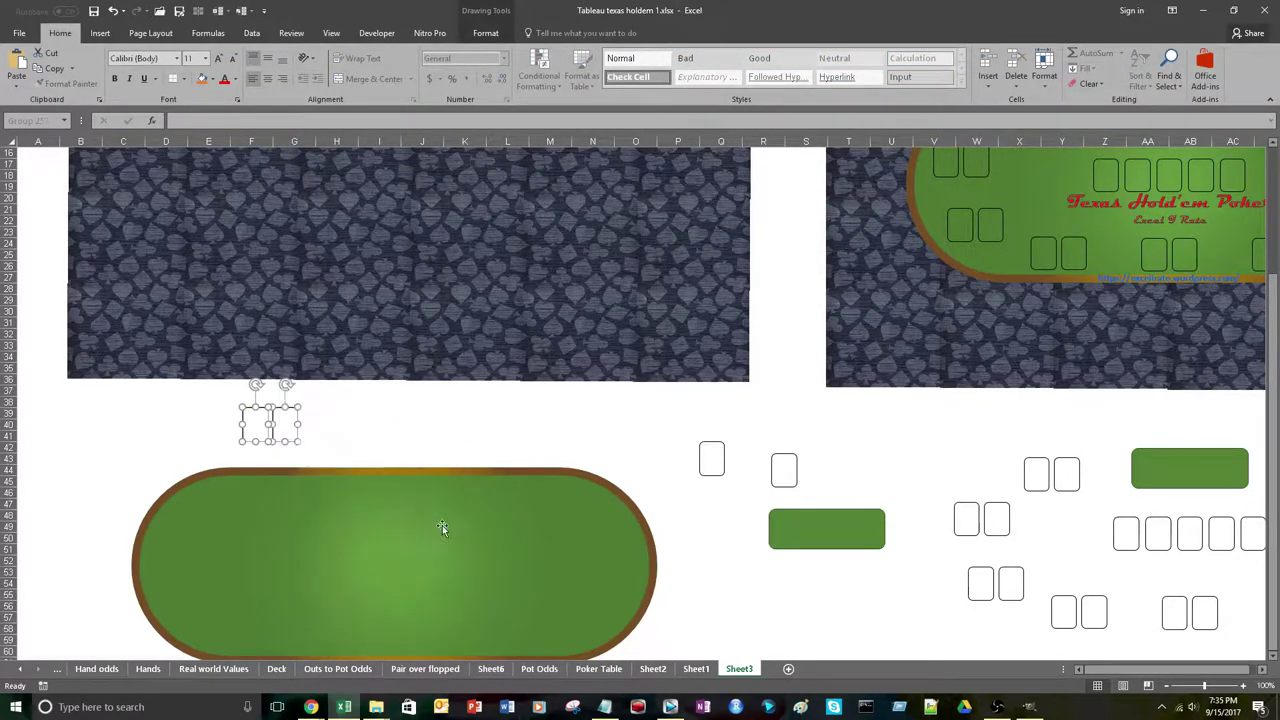
# Copy the card pair and place the copy level with it above the table's right part, around columns L and M.
pyautogui.rightClick(281, 443)
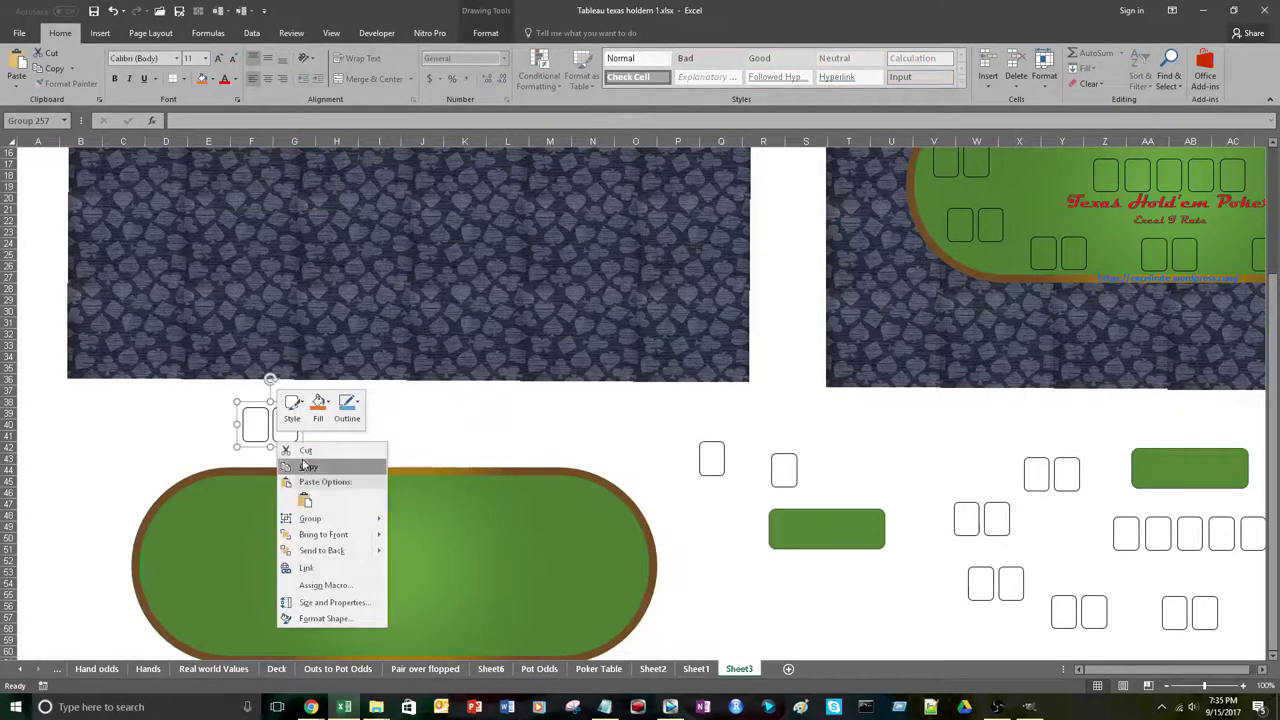
pyautogui.click(305, 466)
pyautogui.rightClick(350, 425)
pyautogui.click(380, 206)
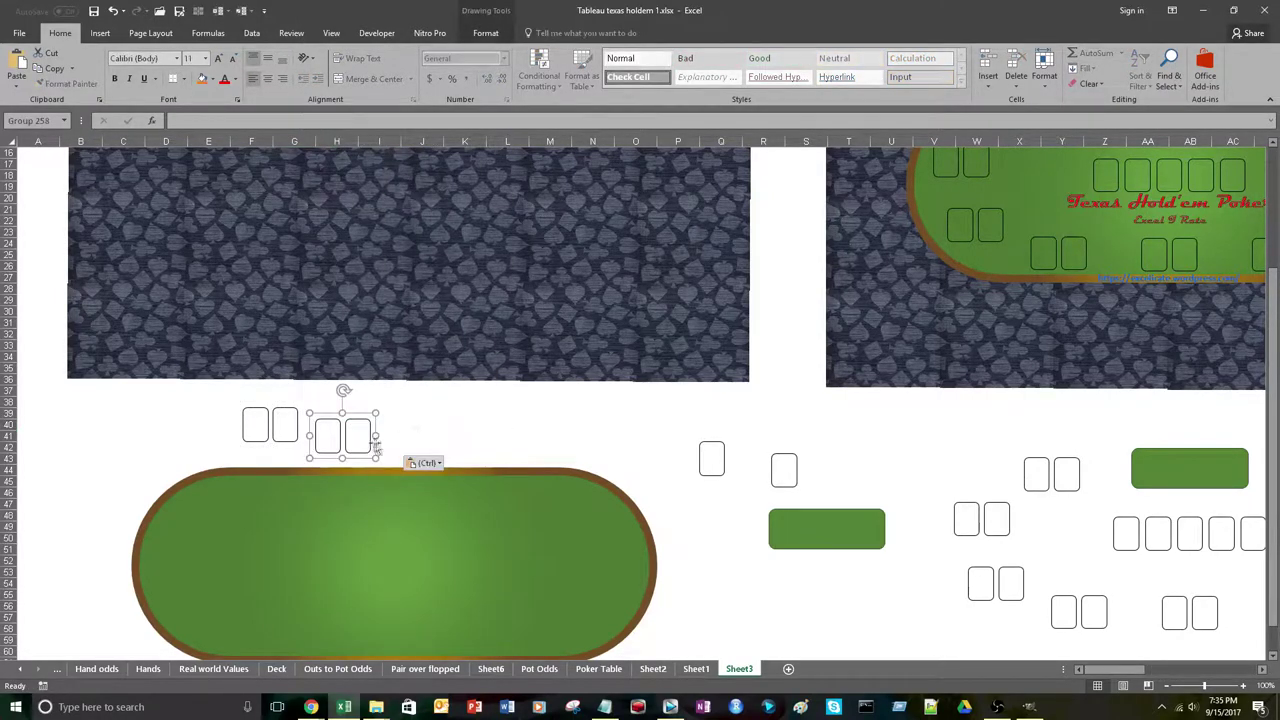
pyautogui.moveTo(370, 428); pyautogui.dragTo(565, 417)
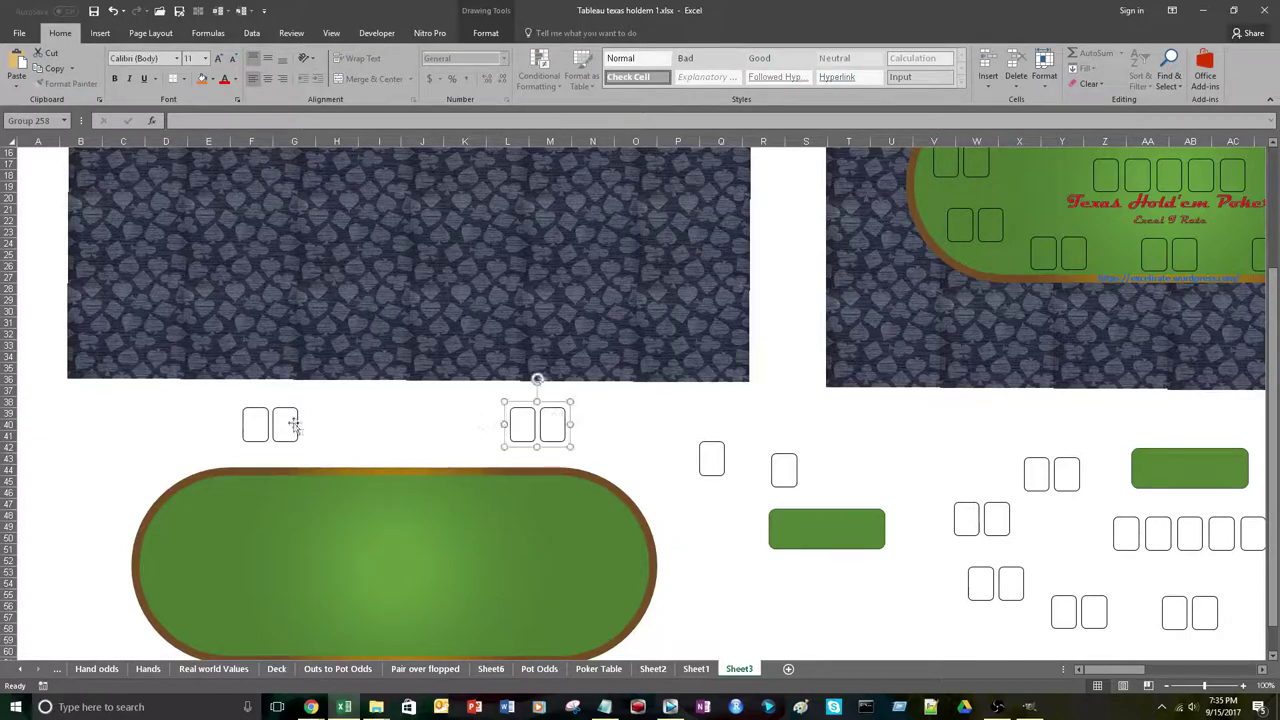
# Move the original card pair slightly left and paste another copy of the pair at cell B38.
pyautogui.click(293, 425)
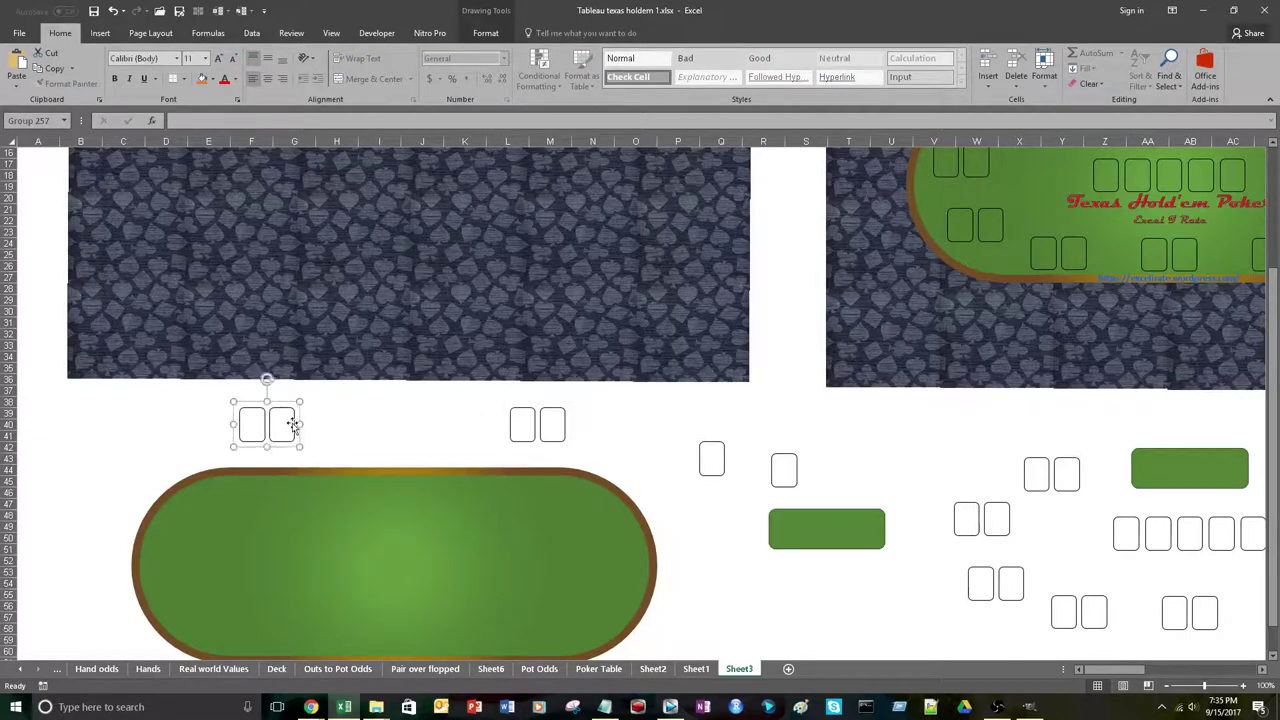
pyautogui.moveTo(291, 423); pyautogui.dragTo(285, 424)
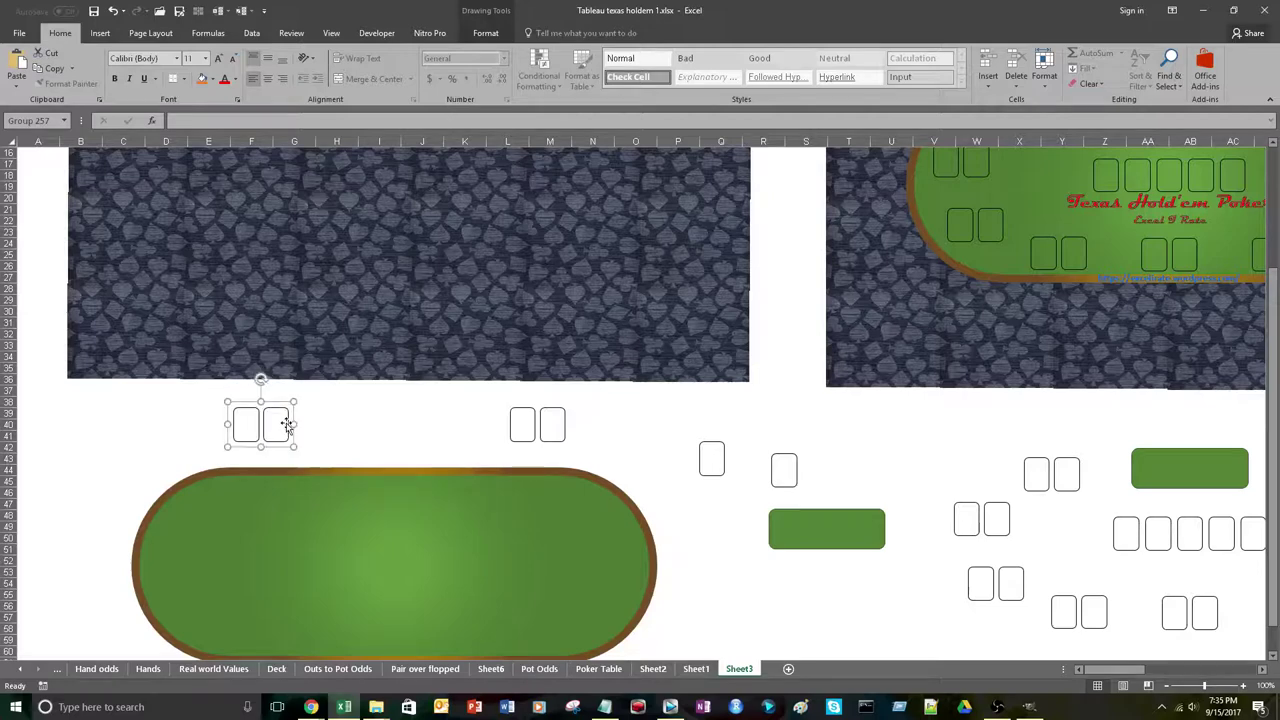
pyautogui.rightClick(358, 426)
pyautogui.rightClick(100, 405)
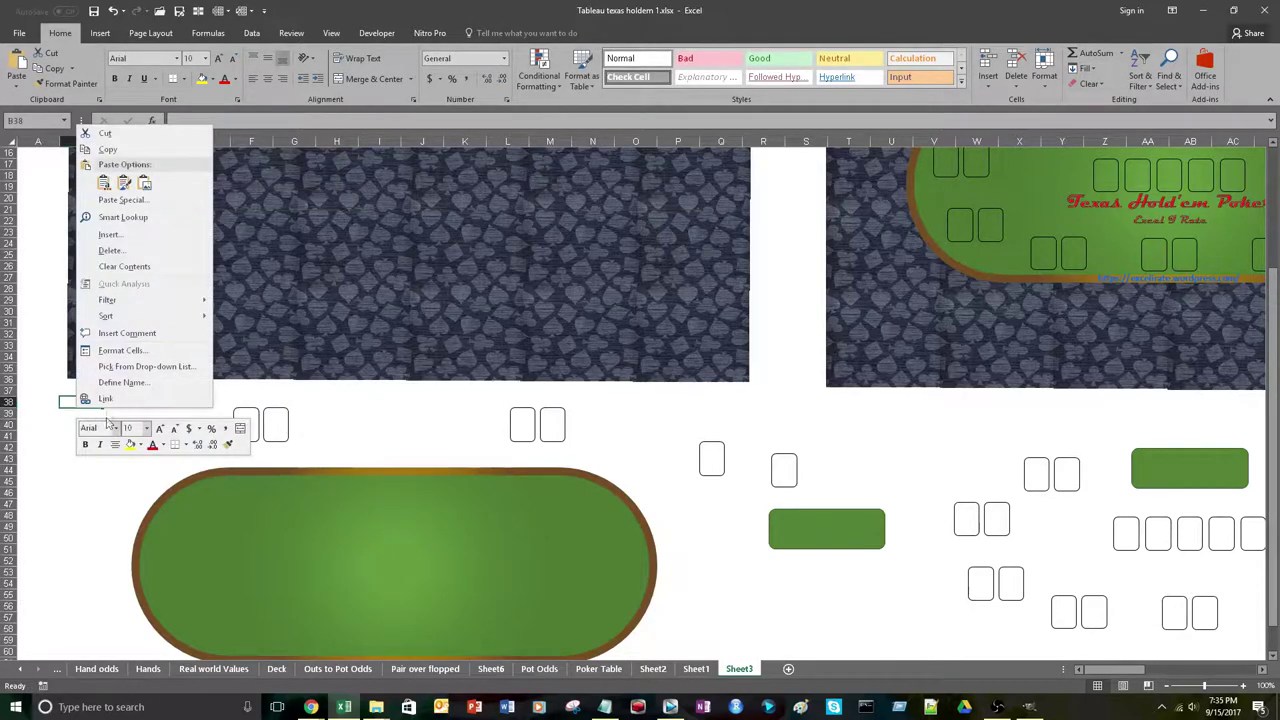
pyautogui.click(104, 182)
# Try left-aligning the two card pairs above the green table, and undo that alignment.
pyautogui.click(282, 432)
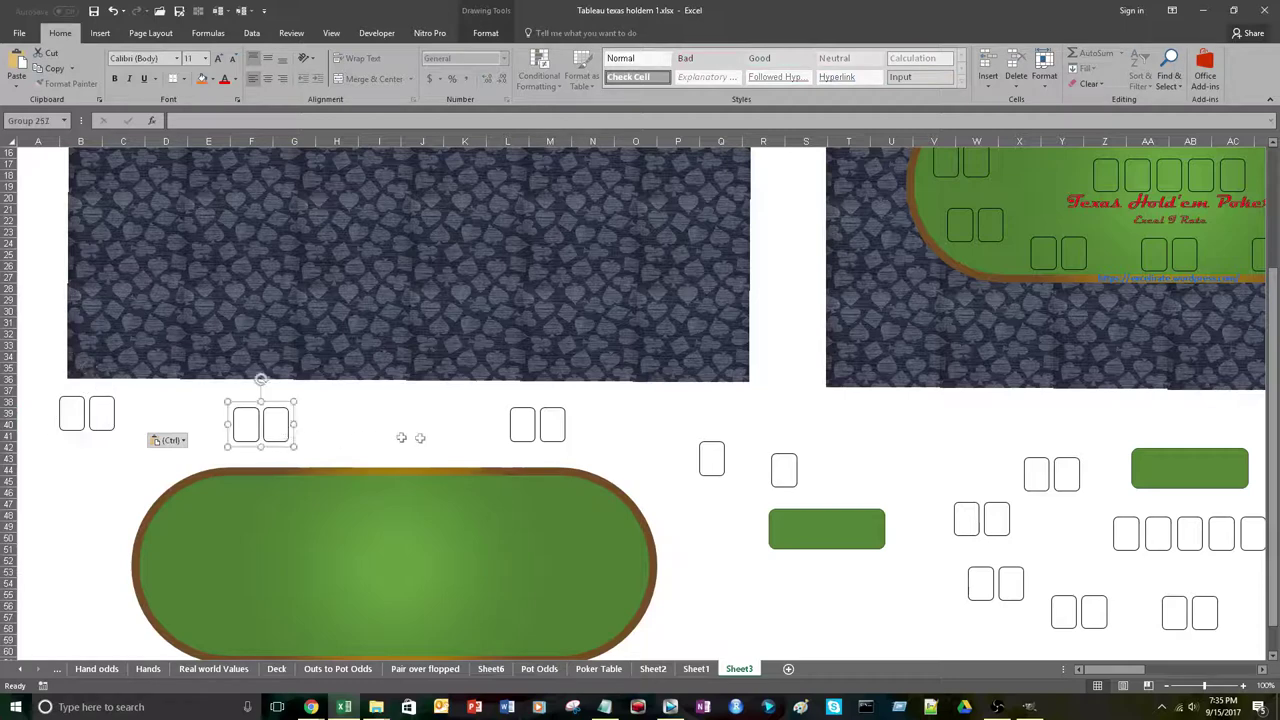
pyautogui.keyDown('ctrl'); pyautogui.click(521, 428); pyautogui.keyUp('ctrl')
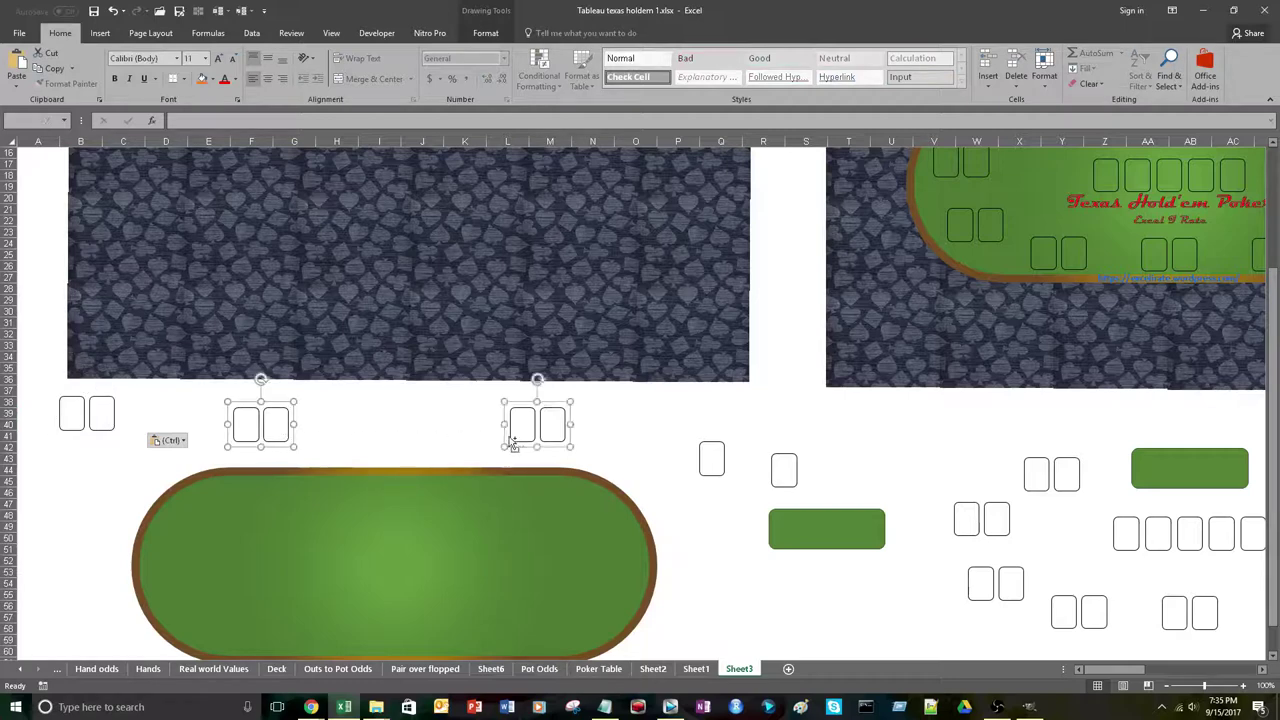
pyautogui.click(486, 34)
pyautogui.click(855, 53)
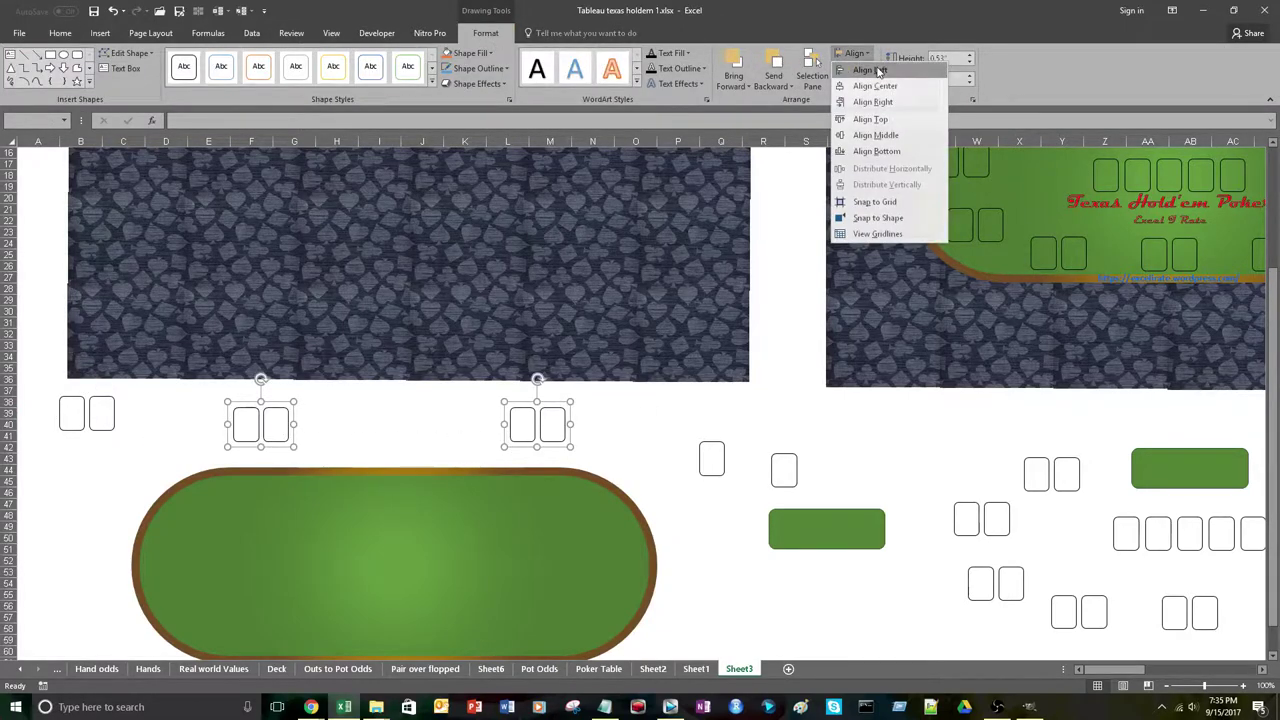
pyautogui.click(870, 70)
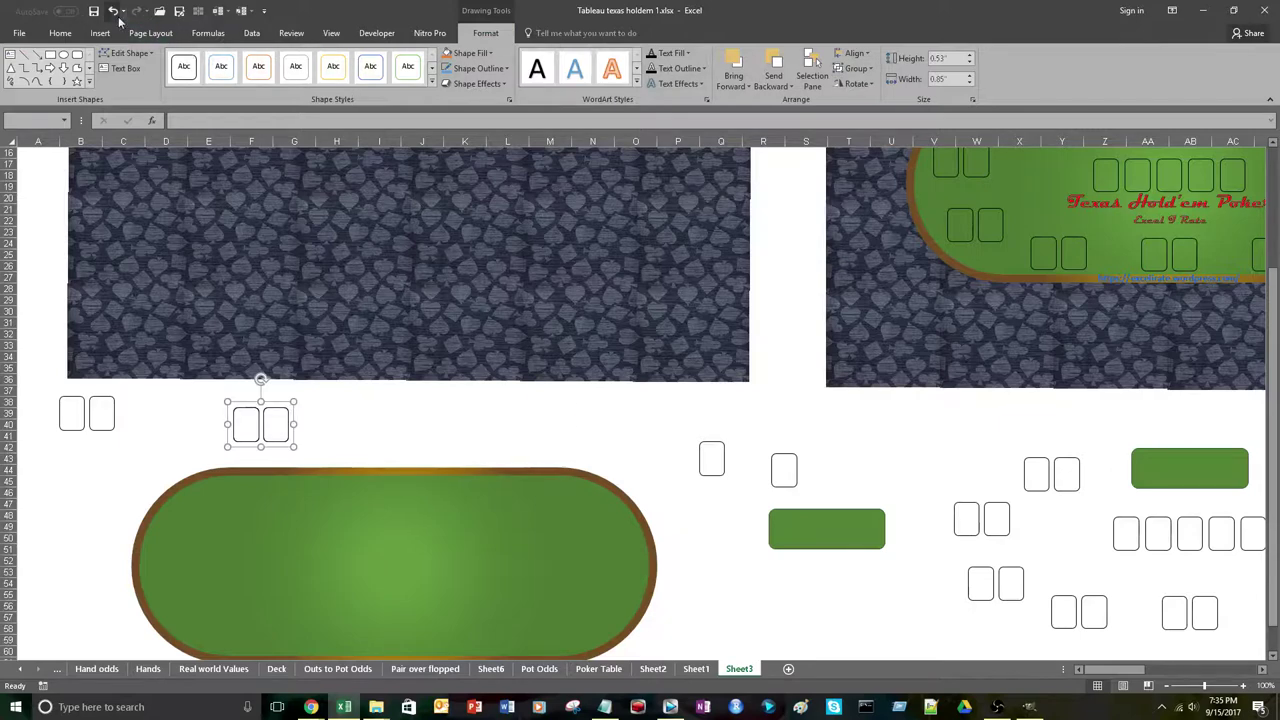
pyautogui.click(113, 11)
# Align the two card pairs above the green table along their tops and group them together.
pyautogui.click(855, 53)
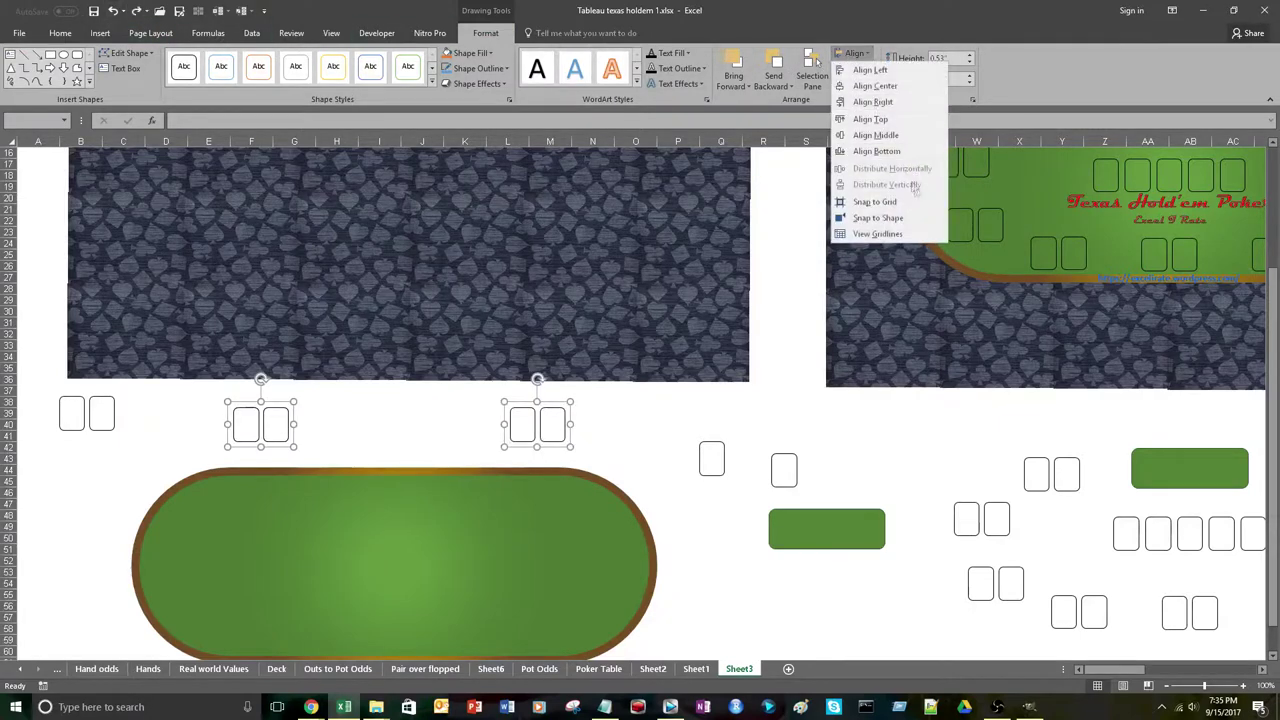
pyautogui.click(887, 122)
pyautogui.rightClick(549, 428)
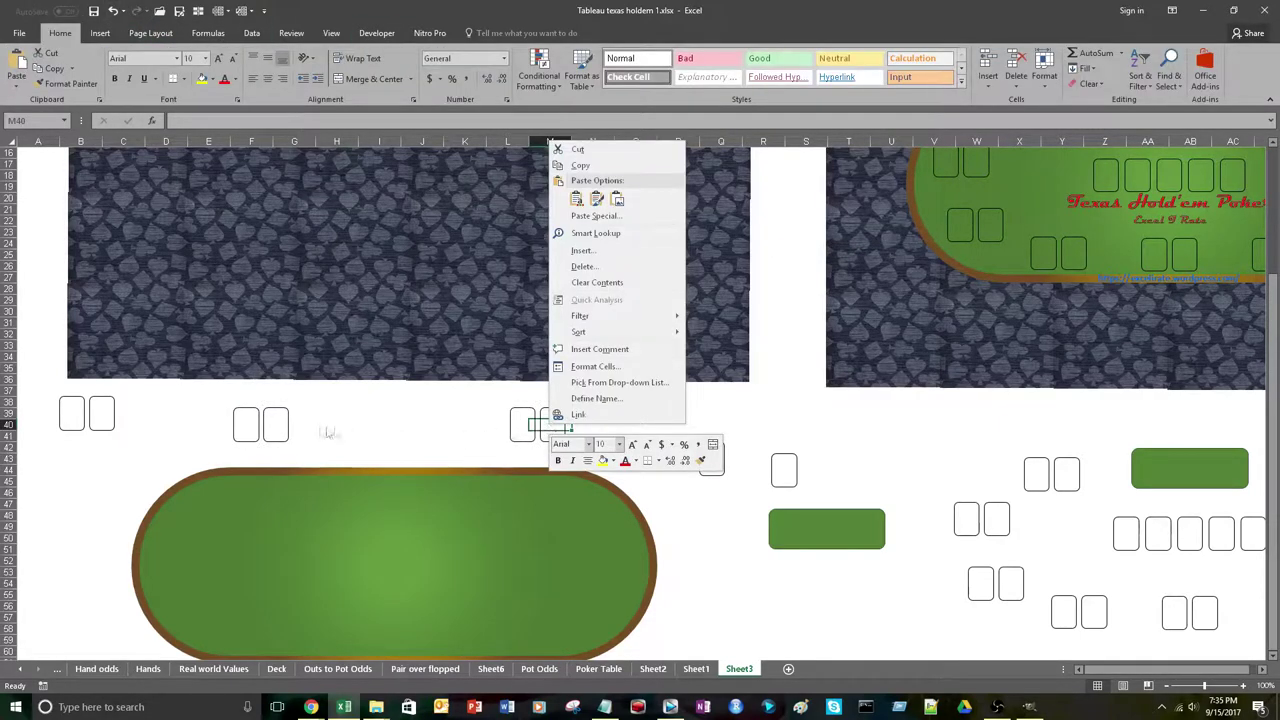
pyautogui.press('Escape')
pyautogui.click(284, 433)
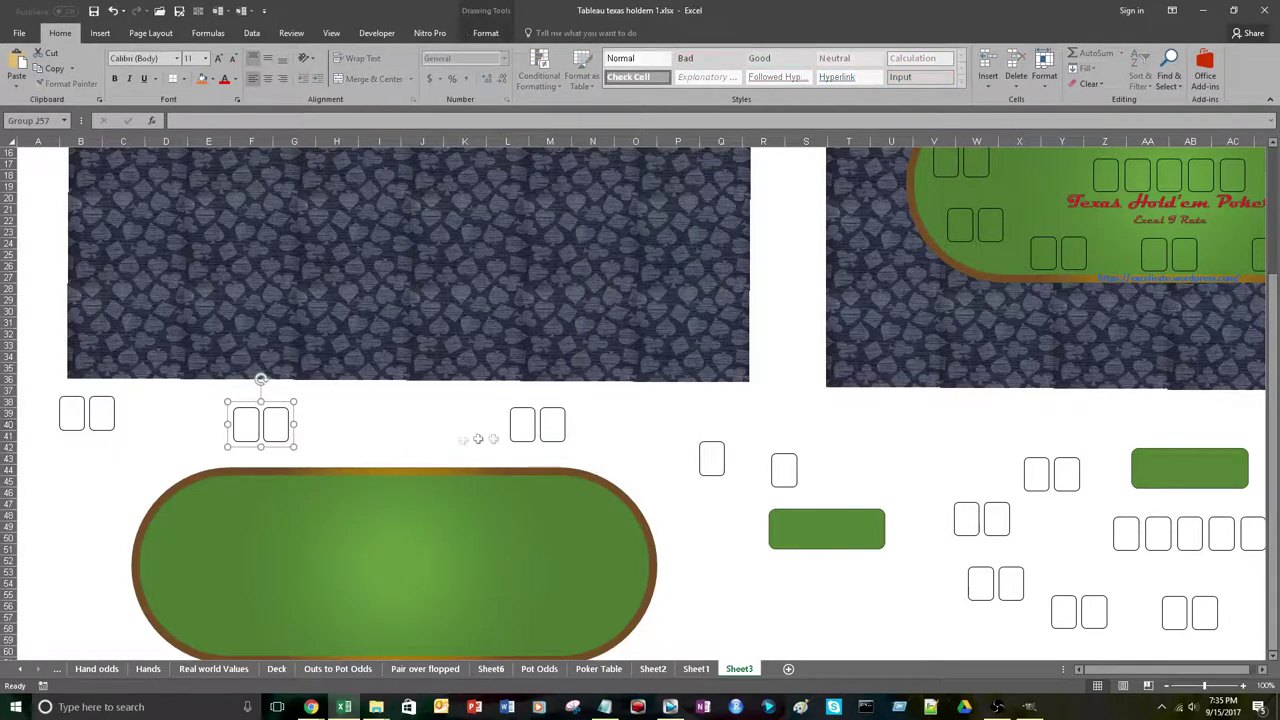
pyautogui.keyDown('ctrl'); pyautogui.click(546, 445); pyautogui.keyUp('ctrl')
pyautogui.rightClick(549, 443)
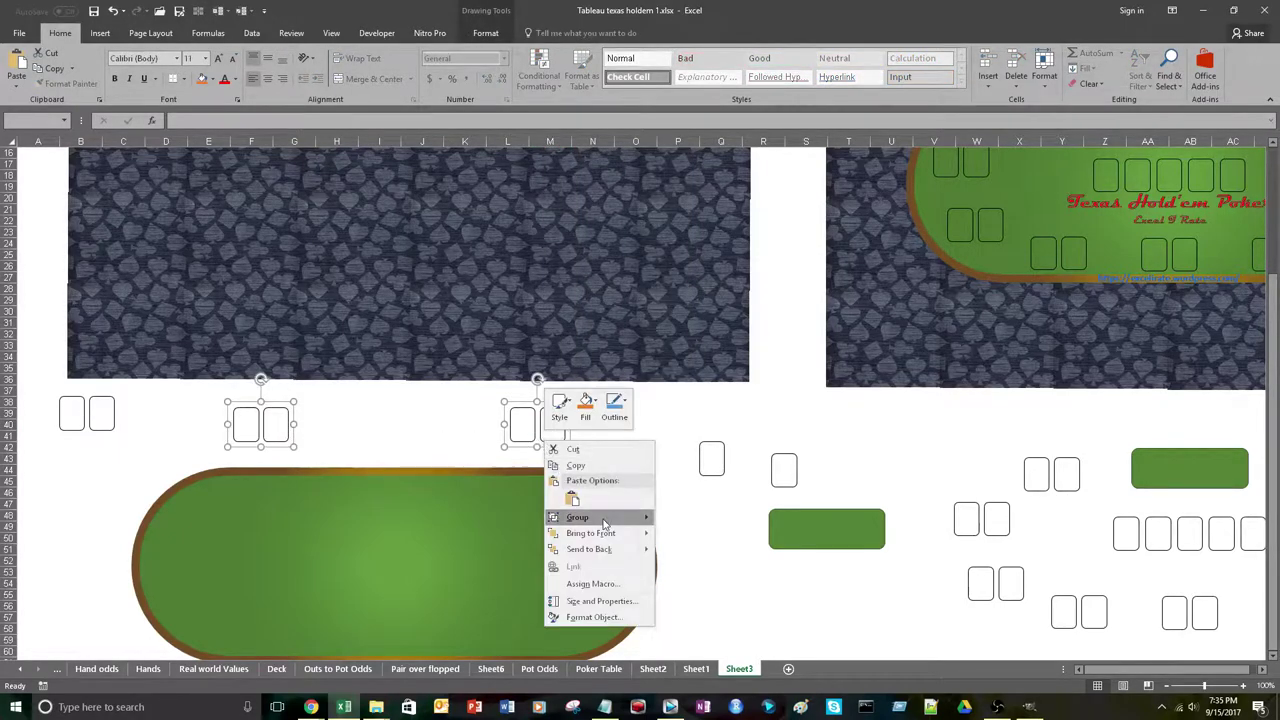
pyautogui.click(687, 519)
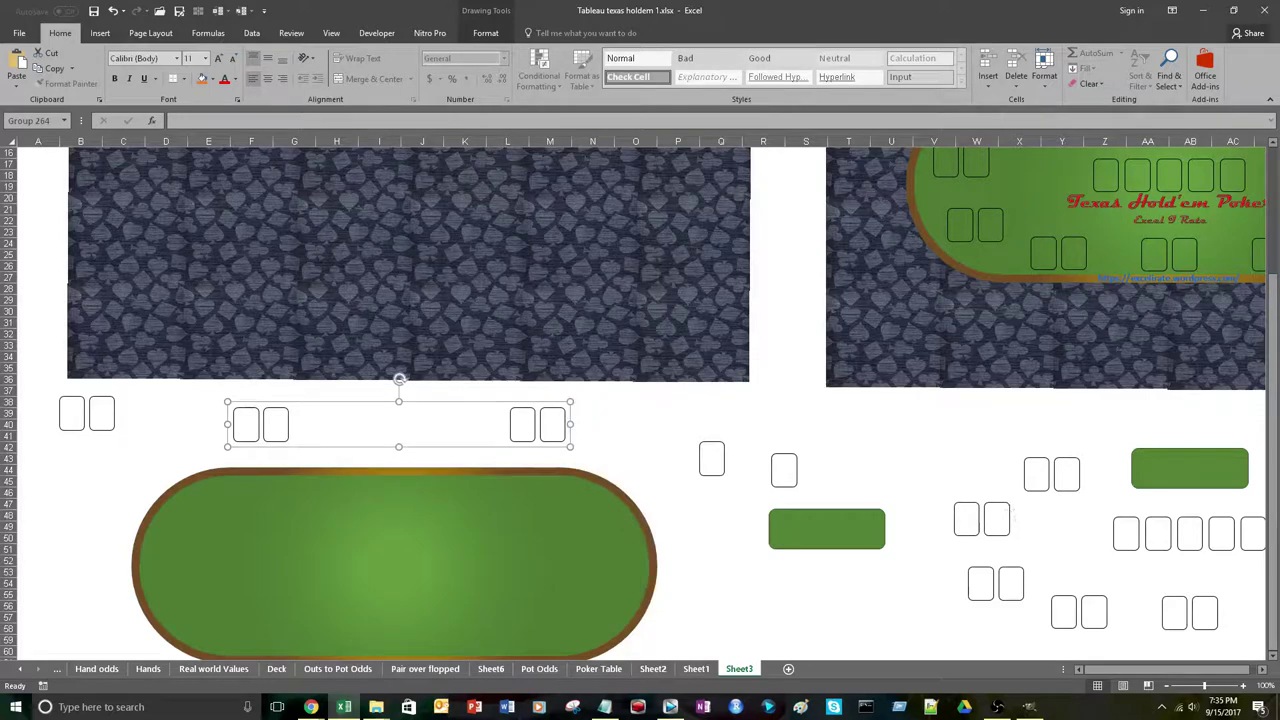
# Move the green table down to about row 63 to free space beneath the grouped card pairs.
pyautogui.hotkey('alt', 'Tab')
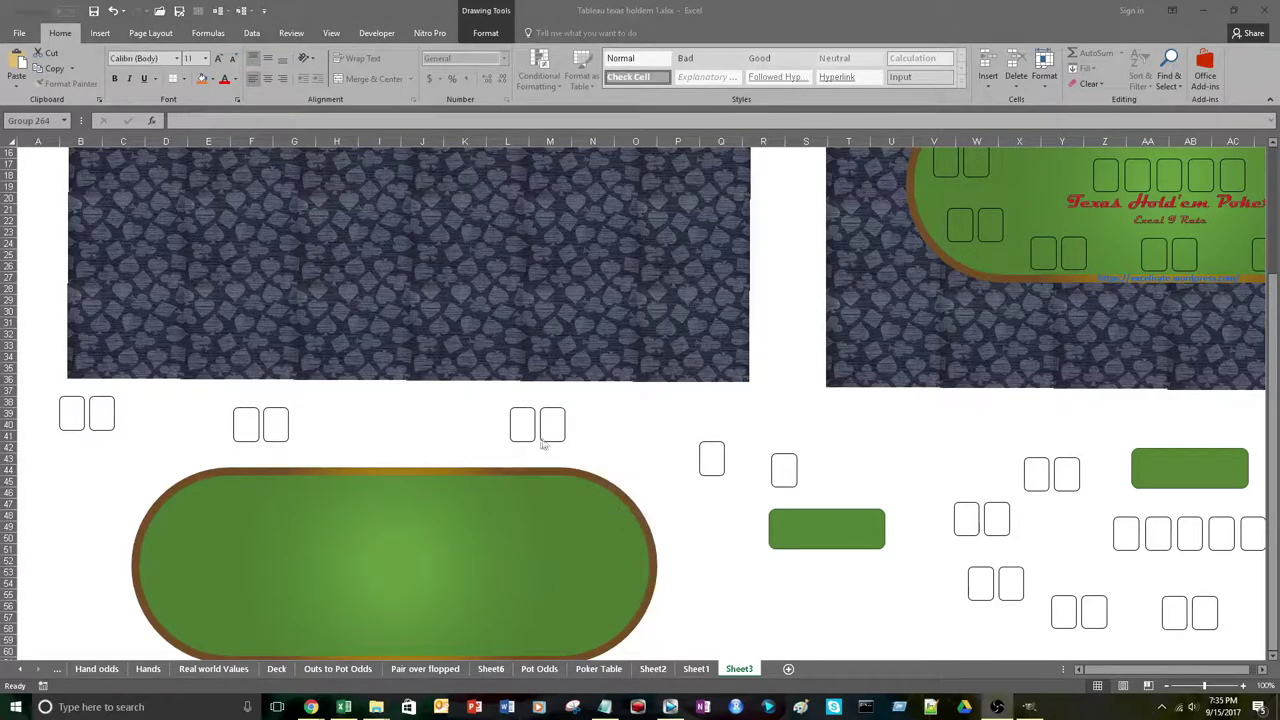
pyautogui.click(117, 412)
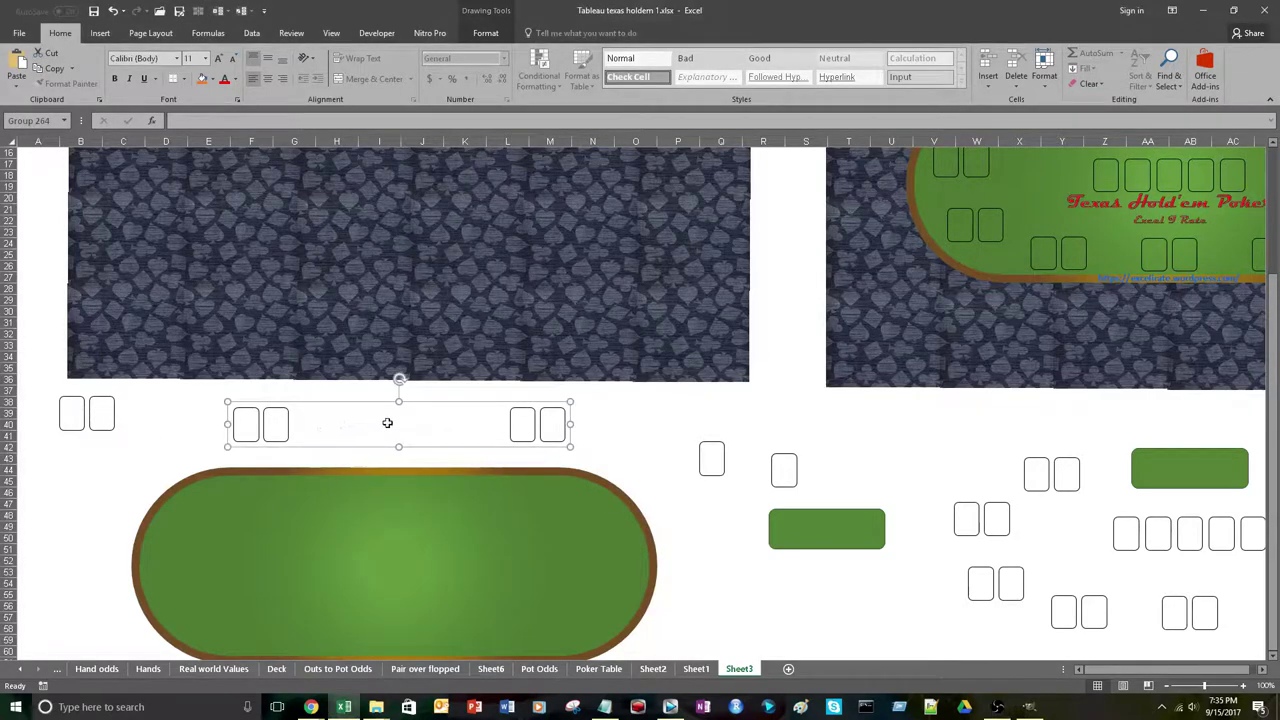
pyautogui.moveTo(372, 402); pyautogui.dragTo(411, 587)
pyautogui.scroll(-3, 370, 408)
# Move the loose card pair to around cell E45, and paste a spare copy of it around cell A41.
pyautogui.moveTo(110, 328); pyautogui.dragTo(236, 393)
pyautogui.rightClick(236, 393)
pyautogui.click(267, 417)
pyautogui.rightClick(57, 323)
pyautogui.click(83, 386)
# Place a pasted card pair around columns M and N at row 46, and paste a copy of the two-pair group around row 50.
pyautogui.rightClick(362, 386)
pyautogui.click(388, 450)
pyautogui.moveTo(412, 385); pyautogui.dragTo(593, 375)
pyautogui.hotkey('ctrl', 'v')
pyautogui.scroll(-2, 281, 334)
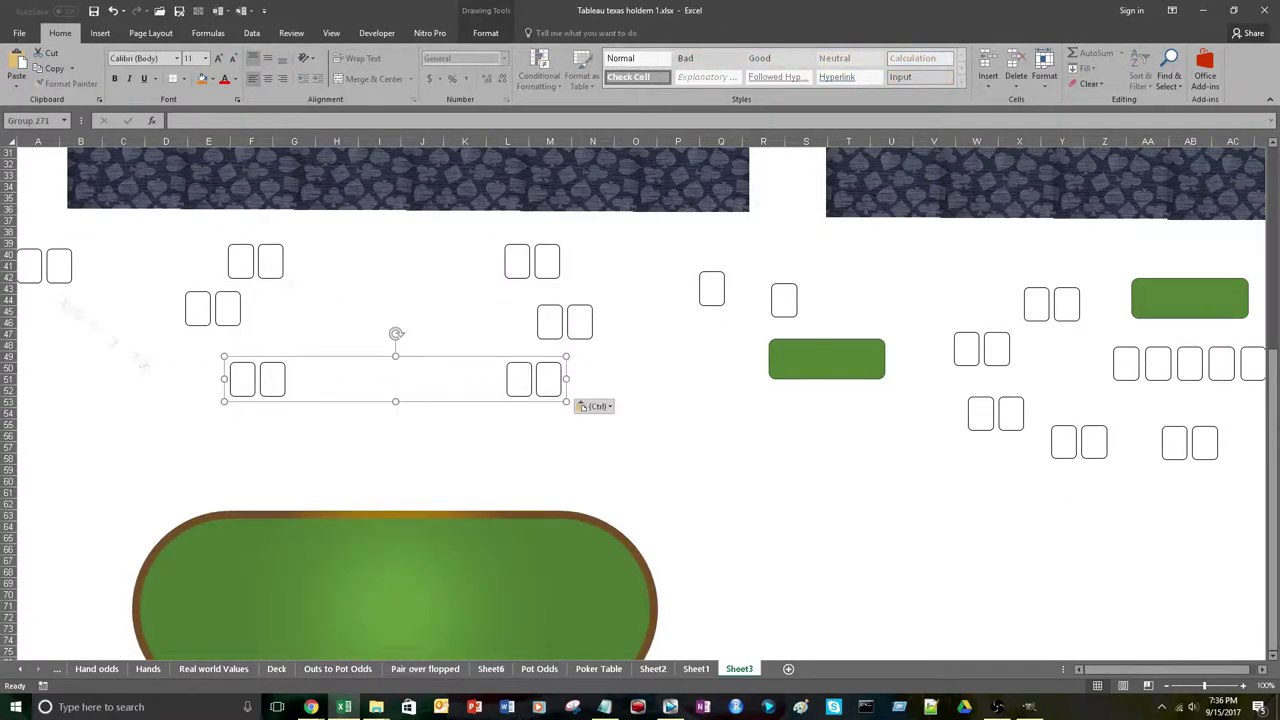
# Paste another card pair and place it around columns H and I, between the two pairs of the lower group.
pyautogui.click(65, 287)
pyautogui.click(206, 414)
pyautogui.hotkey('ctrl', 'v')
pyautogui.moveTo(215, 425); pyautogui.dragTo(385, 375)
# Paste one more card pair and place it around columns J and K, beside the pair in columns H and I.
pyautogui.rightClick(419, 469)
pyautogui.click(450, 255)
pyautogui.click(540, 386)
pyautogui.rightClick(419, 436)
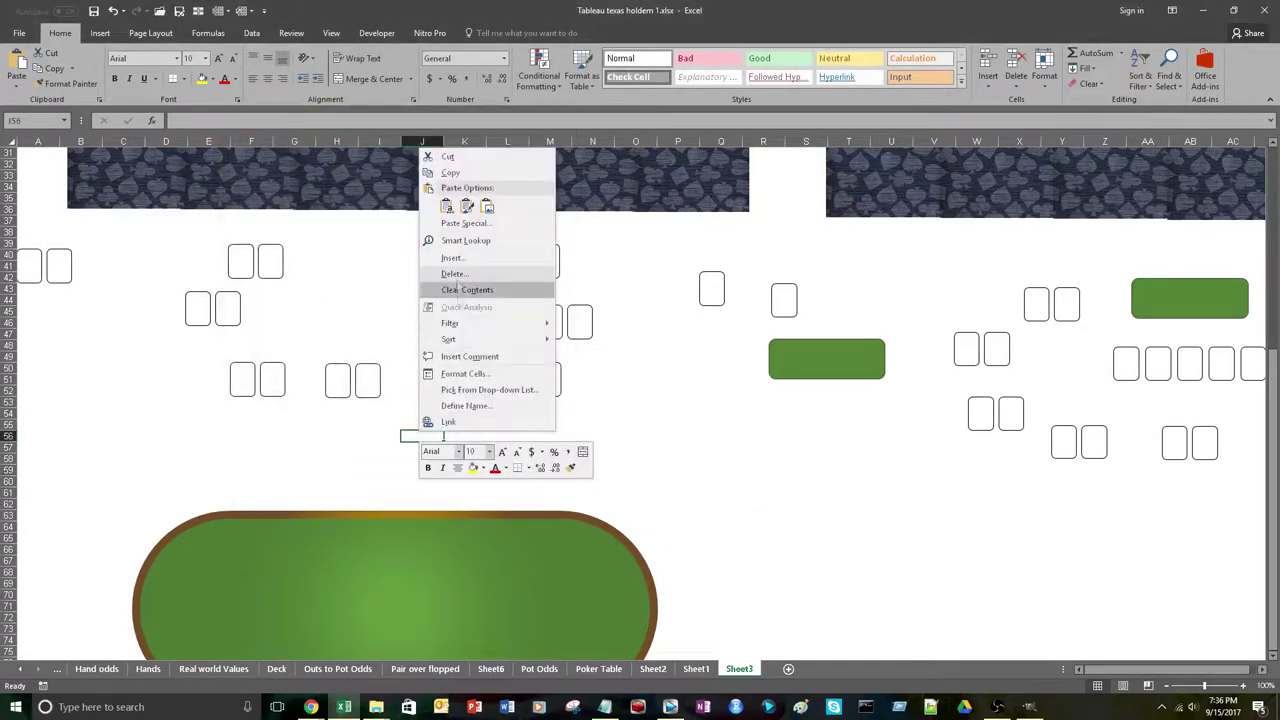
pyautogui.press('Escape')
pyautogui.hotkey('ctrl', 'v')
pyautogui.moveTo(430, 430); pyautogui.dragTo(434, 375)
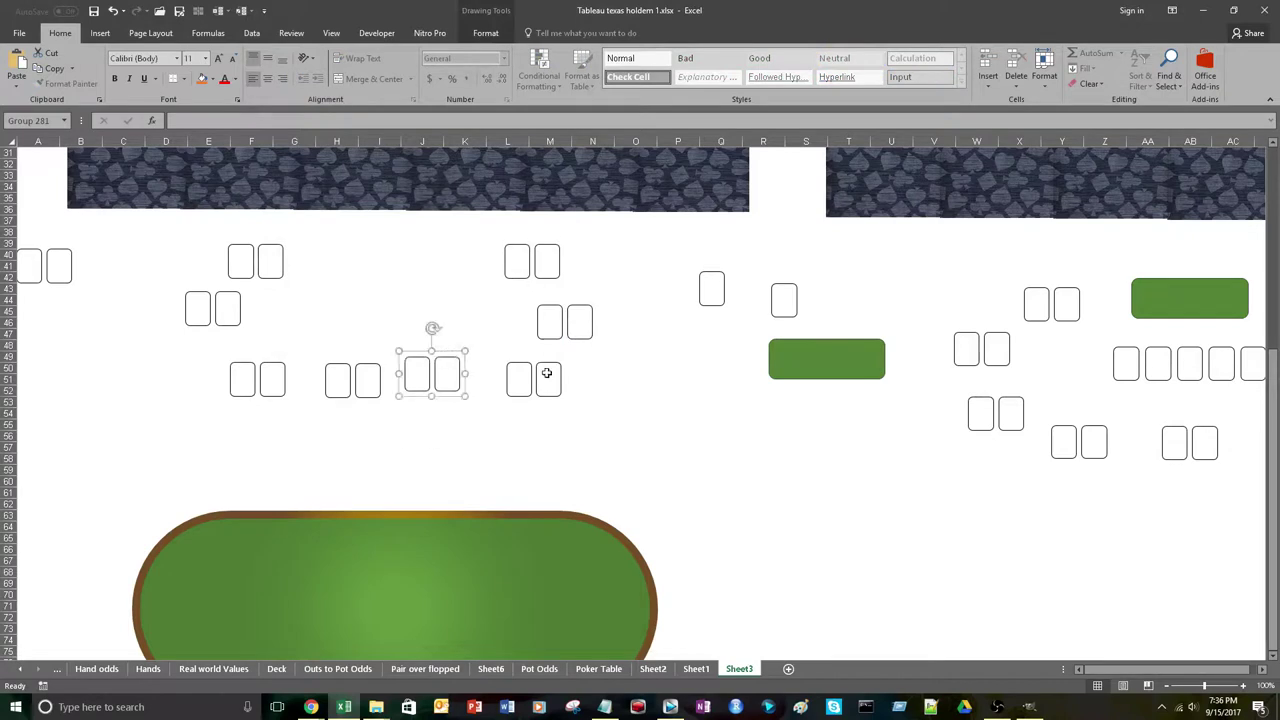
# Raise the lower two-pair group slightly and spread its pairs outward, with the left pair under the one near cell E45.
pyautogui.click(934, 514)
pyautogui.moveTo(264, 365); pyautogui.dragTo(220, 366)
pyautogui.click(252, 366)
pyautogui.click(402, 423)
pyautogui.moveTo(307, 343)
pyautogui.mouseDown()
pyautogui.moveTo(323, 343)
pyautogui.moveTo(293, 342)
pyautogui.mouseUp()
pyautogui.click(249, 359)
pyautogui.keyDown('shift'); pyautogui.click(236, 356); pyautogui.keyUp('shift')
pyautogui.press('Left')
pyautogui.press('Left')
pyautogui.press('Left')
# Move the two loose middle card pairs down to about row 53, around columns G and I–J, as the bottom row.
pyautogui.click(369, 364)
pyautogui.moveTo(369, 360); pyautogui.dragTo(306, 382)
pyautogui.moveTo(438, 360); pyautogui.dragTo(410, 388)
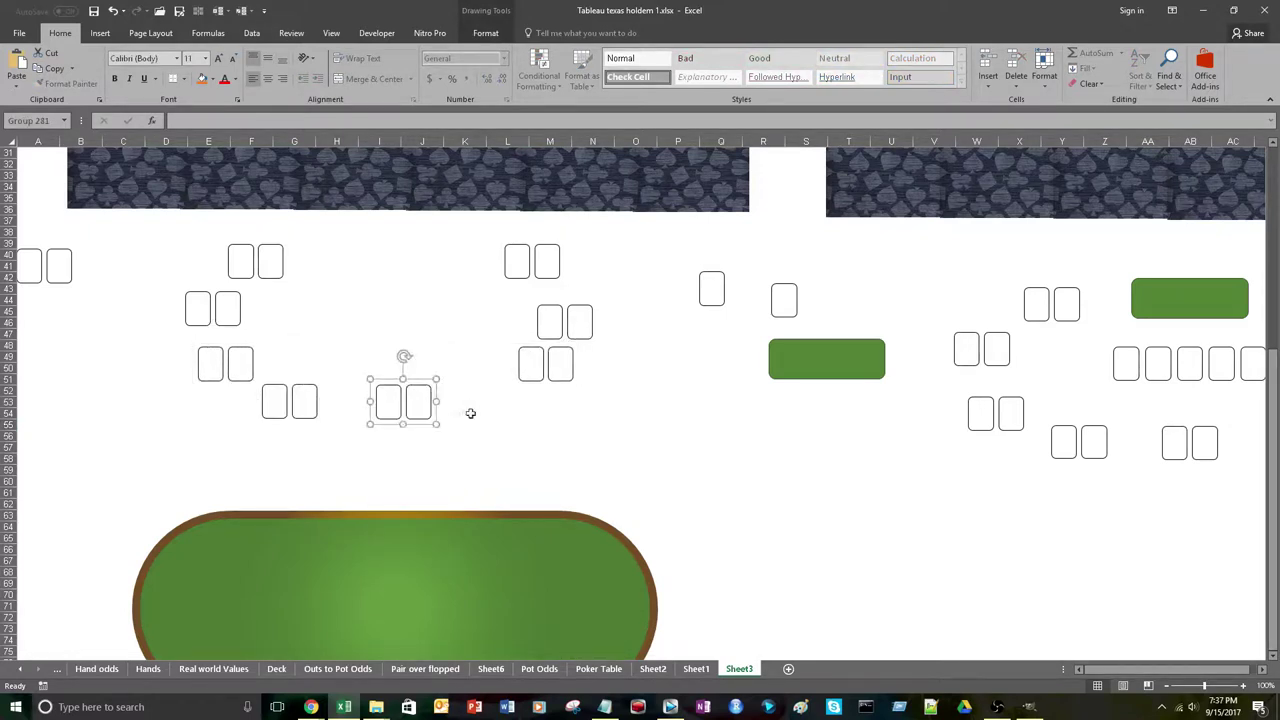
# Paste a third card pair into the bottom row around columns K and L, and distribute the three pairs horizontally.
pyautogui.rightClick(470, 424)
pyautogui.click(492, 195)
pyautogui.moveTo(494, 417); pyautogui.dragTo(506, 383)
pyautogui.keyDown('ctrl'); pyautogui.click(425, 400); pyautogui.keyUp('ctrl')
pyautogui.keyDown('shift'); pyautogui.click(313, 421); pyautogui.keyUp('shift')
pyautogui.click(485, 33)
pyautogui.click(853, 53)
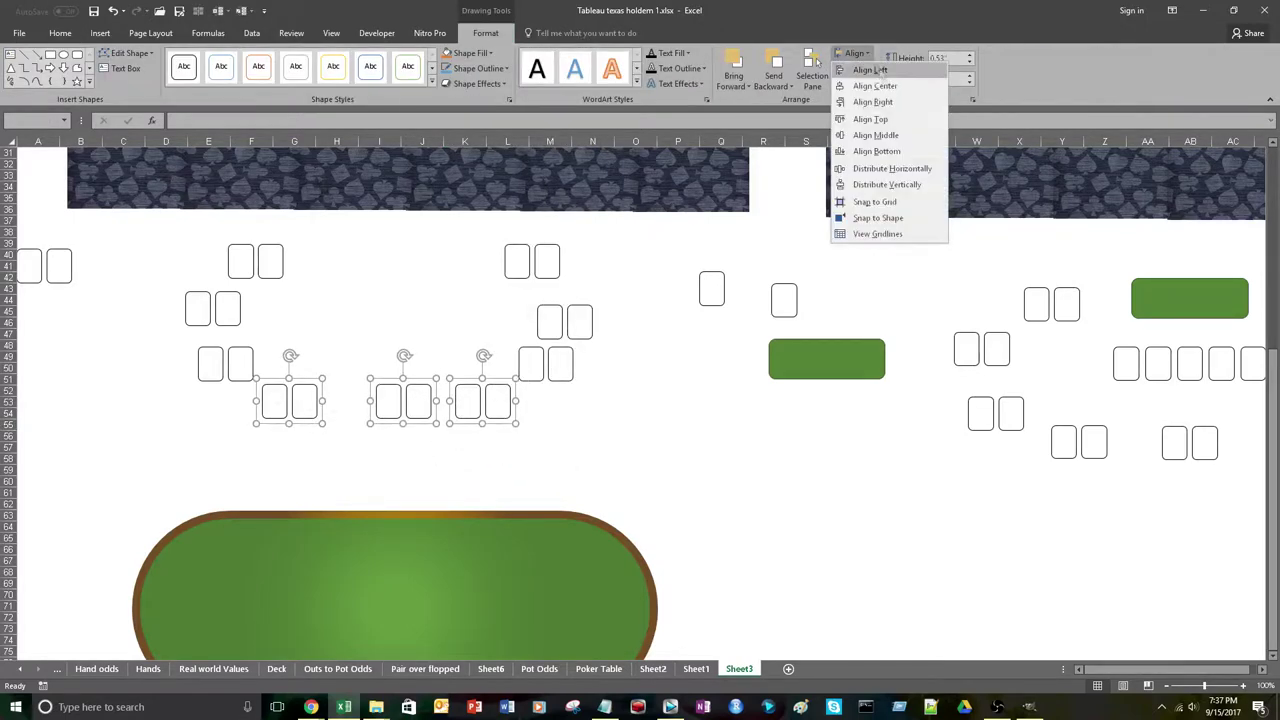
pyautogui.click(887, 168)
# Shift the finished sample card layout, including its green rectangle, slightly up and to the left.
pyautogui.press('Escape')
pyautogui.moveTo(1146, 318); pyautogui.dragTo(349, 277)
pyautogui.hotkey('ctrl', 'z')
# Align the two outer side card pairs, near columns E and M–N, along their tops.
pyautogui.click(583, 325)
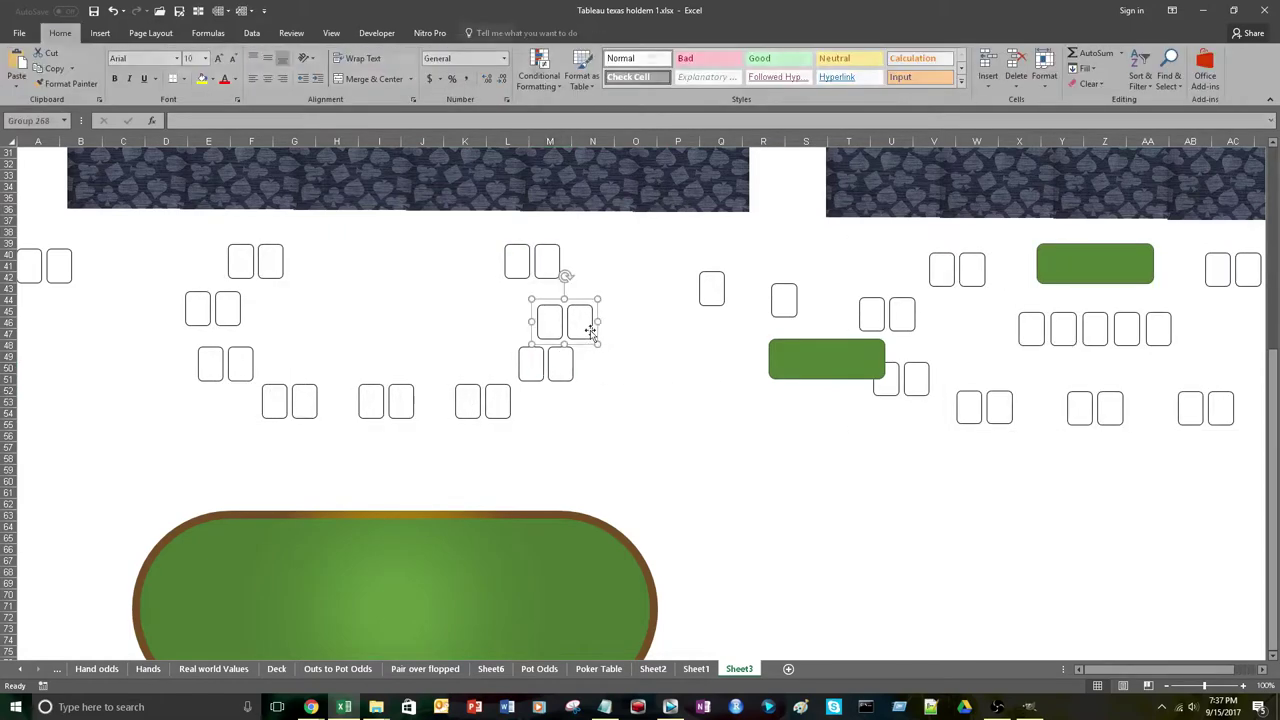
pyautogui.keyDown('shift'); pyautogui.click(229, 314); pyautogui.keyUp('shift')
pyautogui.click(853, 53)
pyautogui.click(880, 124)
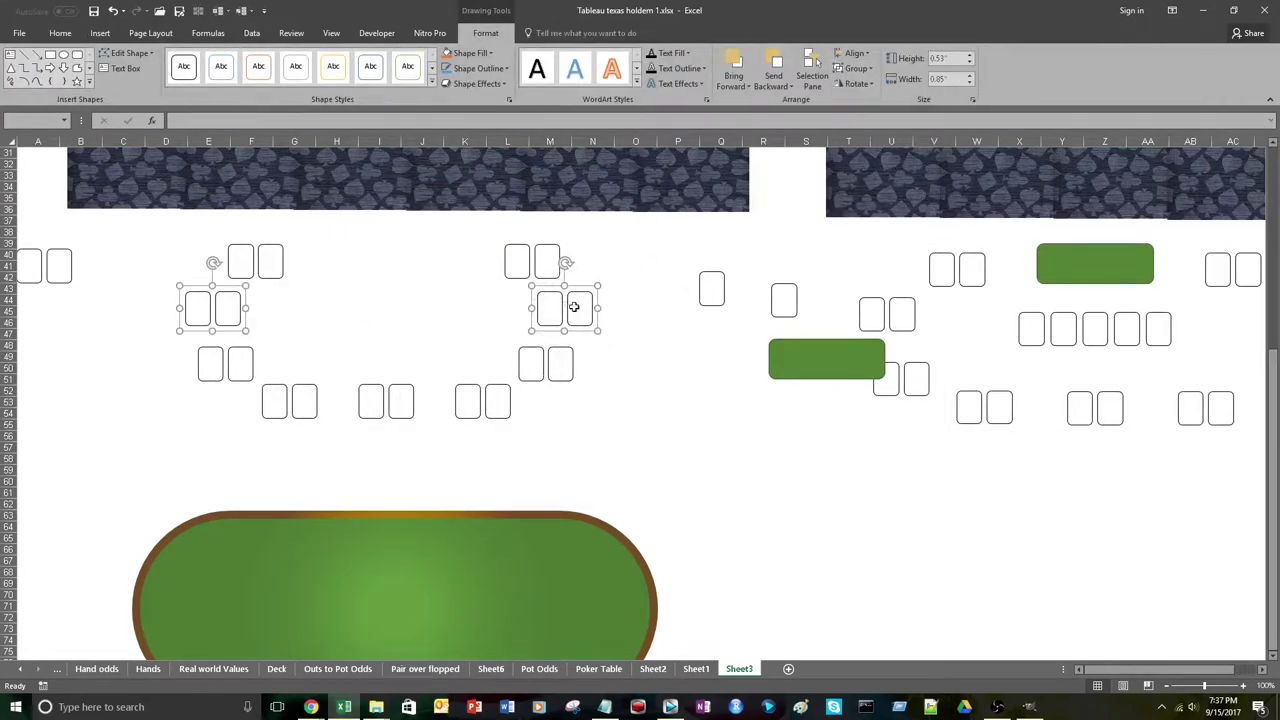
# Nudge the outer right card pair slightly to the right, keeping its height on the sheet.
pyautogui.click(438, 311)
pyautogui.click(594, 310)
pyautogui.press('Right')
pyautogui.press('Right')
pyautogui.press('Right')
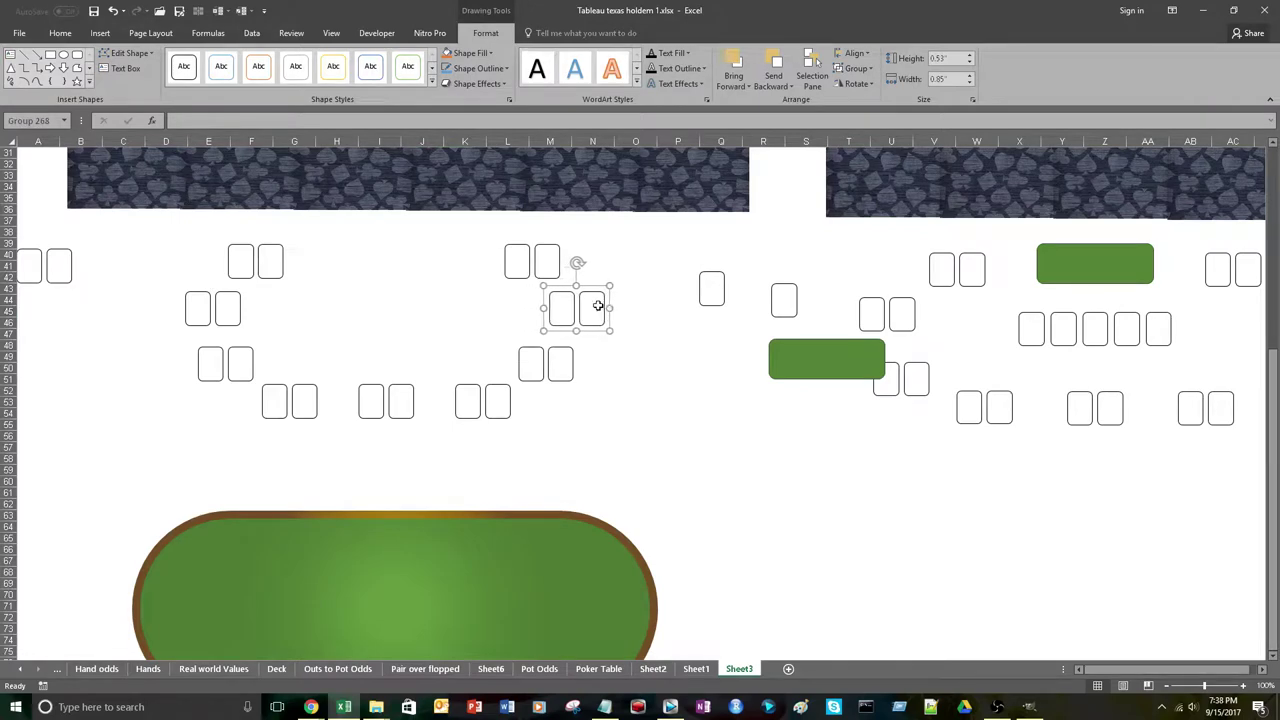
# Nudge both card outlines of the upper right pair slightly to the right within their group.
pyautogui.click(555, 265)
pyautogui.click(533, 267)
pyautogui.click(534, 267)
pyautogui.keyDown('shift'); pyautogui.click(529, 268); pyautogui.keyUp('shift')
pyautogui.press('Right')
pyautogui.press('Right')
pyautogui.press('Right')
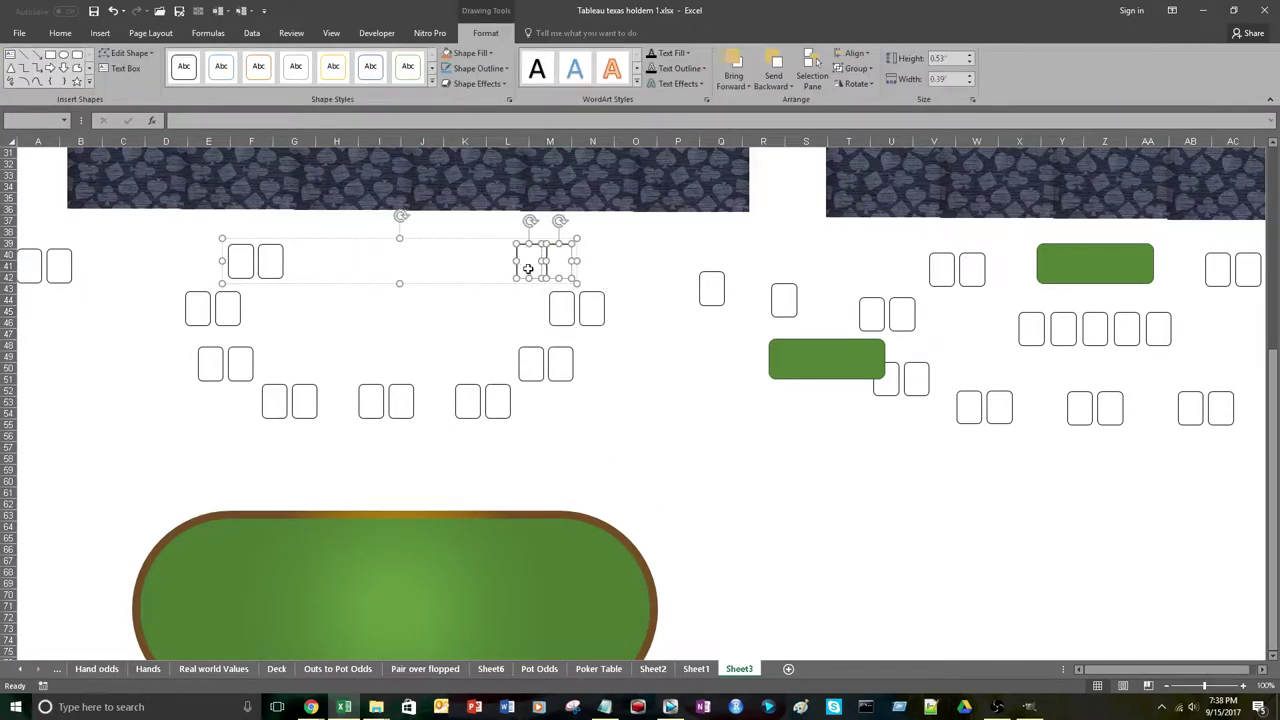
# Group the two outermost side card pairs, near columns E and M–N around rows 43–46, into one object.
pyautogui.click(422, 334)
pyautogui.click(228, 308)
pyautogui.keyDown('shift'); pyautogui.click(562, 324); pyautogui.keyUp('shift')
pyautogui.rightClick(561, 324)
pyautogui.moveTo(620, 402)
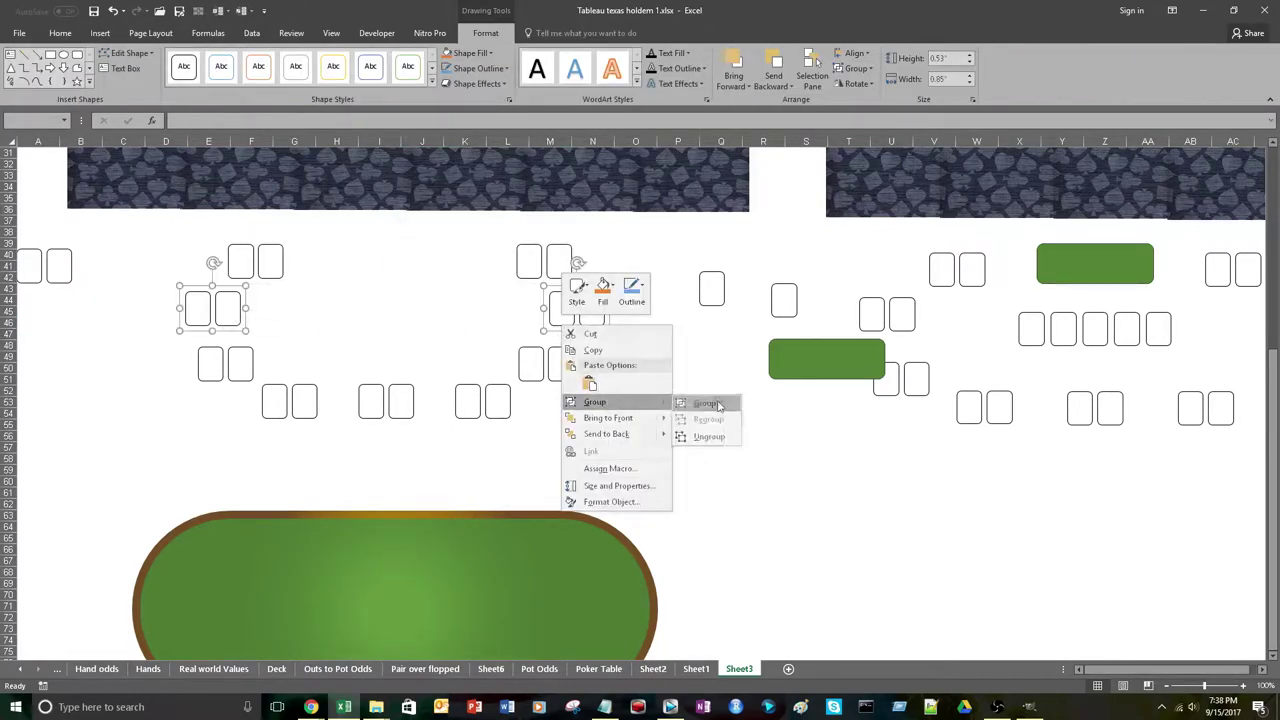
pyautogui.click(717, 404)
# Group the three card pairs of the bottom row into one object.
pyautogui.click(294, 445)
pyautogui.click(289, 401)
pyautogui.keyDown('shift'); pyautogui.click(386, 401); pyautogui.keyUp('shift')
pyautogui.keyDown('shift'); pyautogui.click(483, 401); pyautogui.keyUp('shift')
pyautogui.rightClick(484, 410)
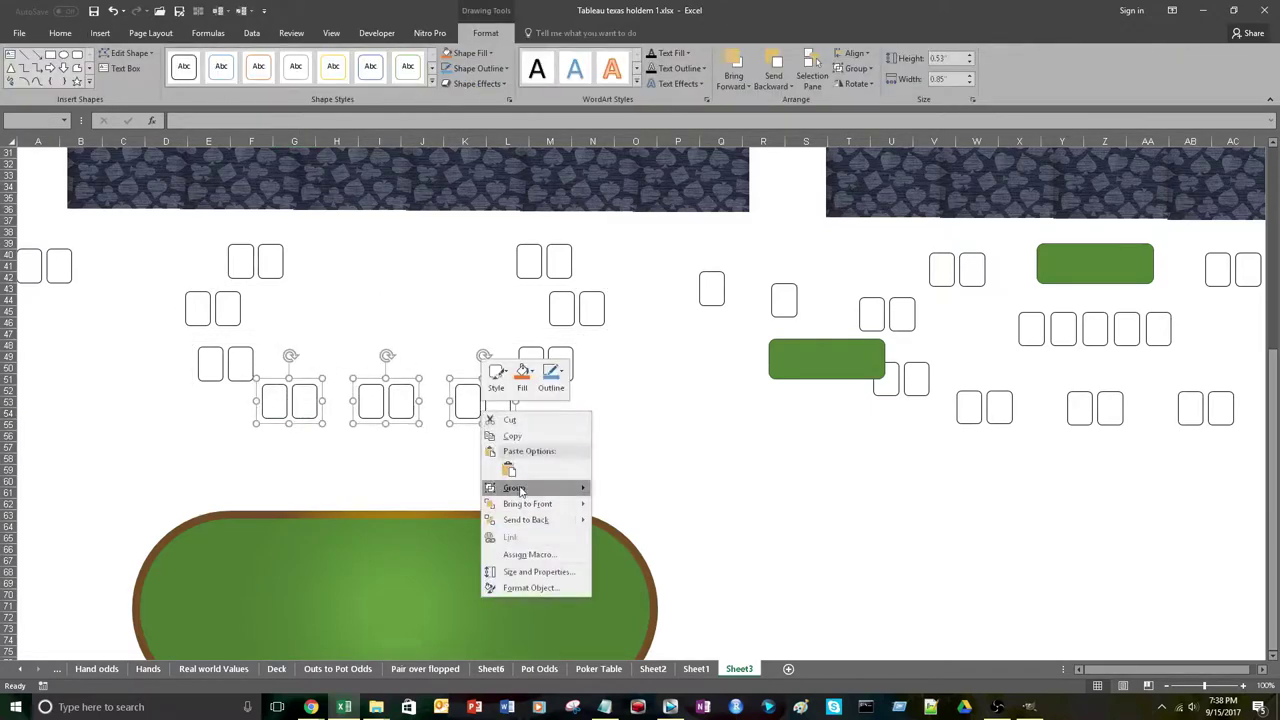
pyautogui.click(630, 488)
# Align the four grouped rows of card pairs on a common horizontal center.
pyautogui.keyDown('shift'); pyautogui.click(248, 362); pyautogui.keyUp('shift')
pyautogui.keyDown('shift'); pyautogui.click(238, 310); pyautogui.keyUp('shift')
pyautogui.keyDown('shift'); pyautogui.click(264, 272); pyautogui.keyUp('shift')
pyautogui.click(853, 53)
pyautogui.click(868, 87)
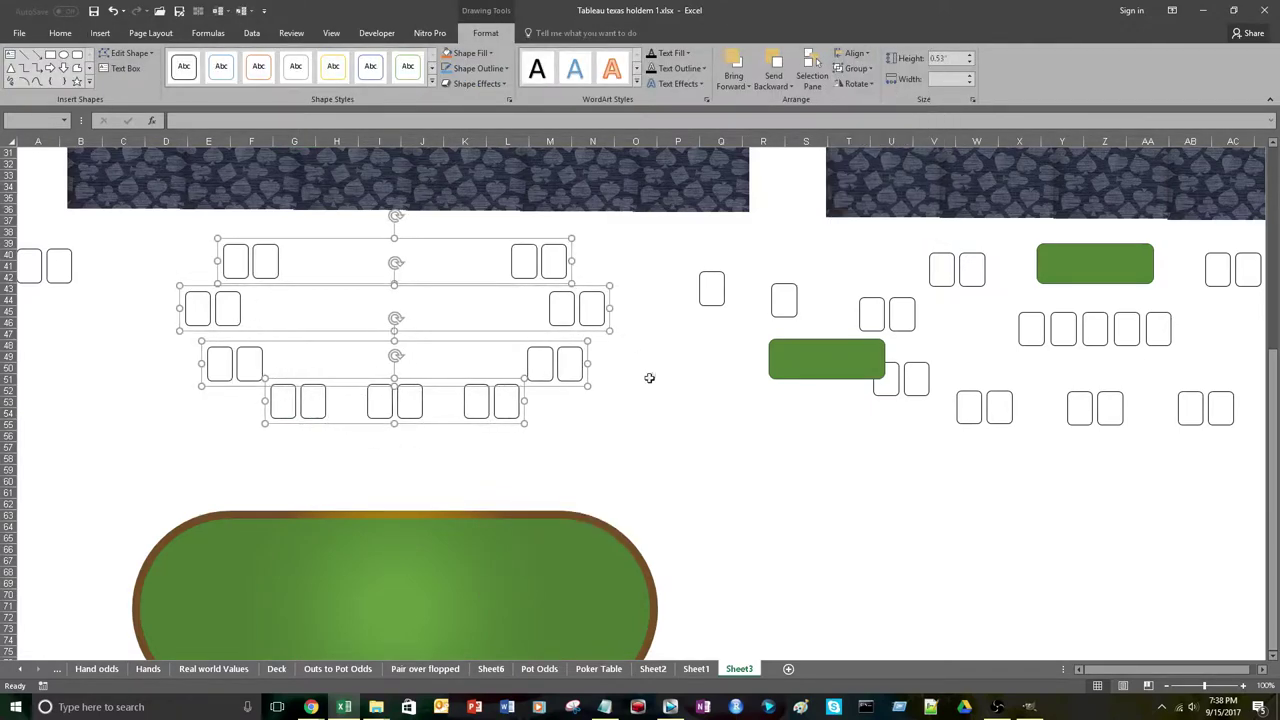
# Combine the four centered rows of card pairs into a single group.
pyautogui.rightClick(501, 309)
pyautogui.click(268, 273)
pyautogui.keyDown('shift'); pyautogui.click(238, 311); pyautogui.keyUp('shift')
pyautogui.keyDown('shift'); pyautogui.click(256, 363); pyautogui.keyUp('shift')
pyautogui.keyDown('shift'); pyautogui.click(277, 407); pyautogui.keyUp('shift')
pyautogui.rightClick(275, 405)
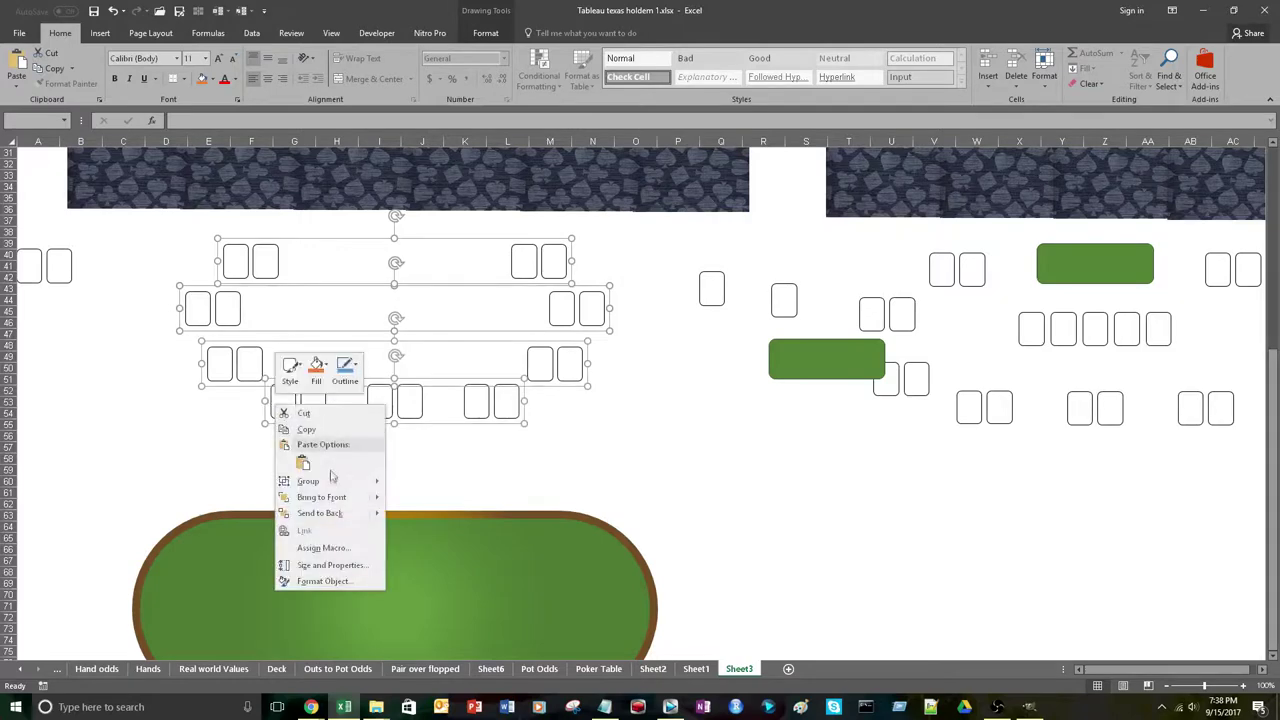
pyautogui.moveTo(331, 481)
pyautogui.click(414, 481)
# Move the complete group of seat card pairs down onto the large green table.
pyautogui.scroll(-2, 434, 377)
pyautogui.moveTo(455, 238); pyautogui.dragTo(462, 449)
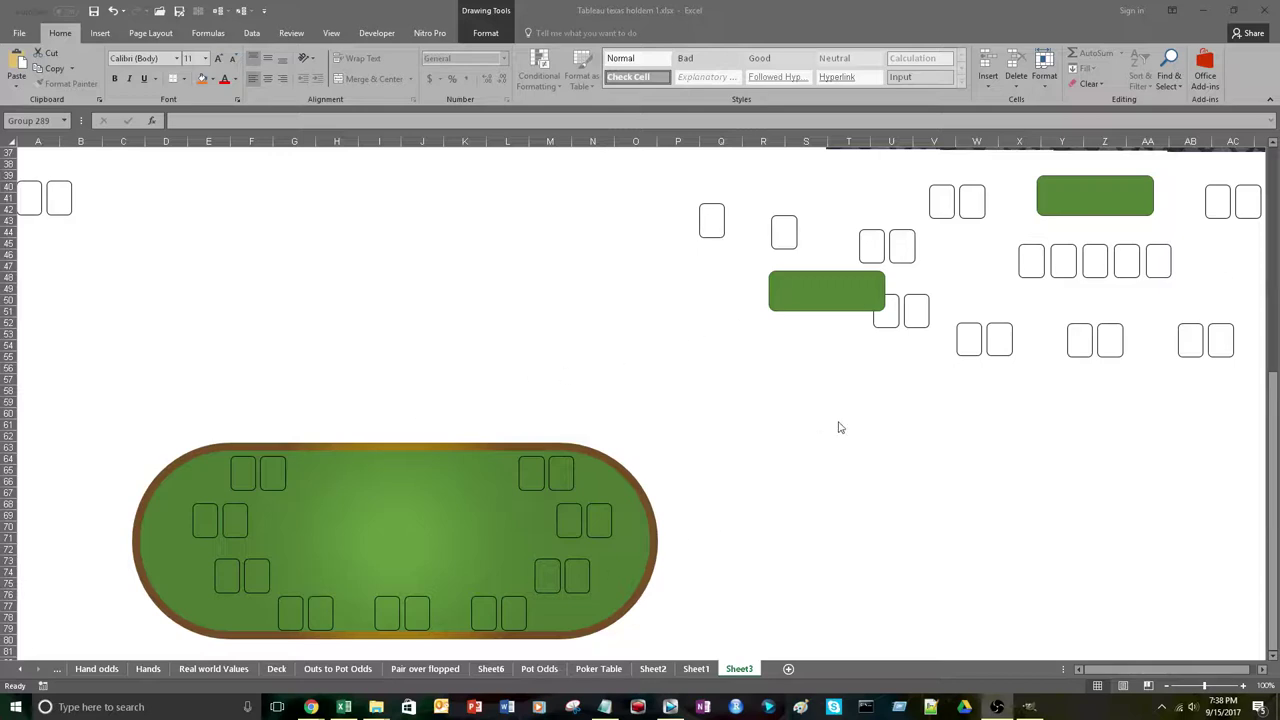
pyautogui.click(332, 599)
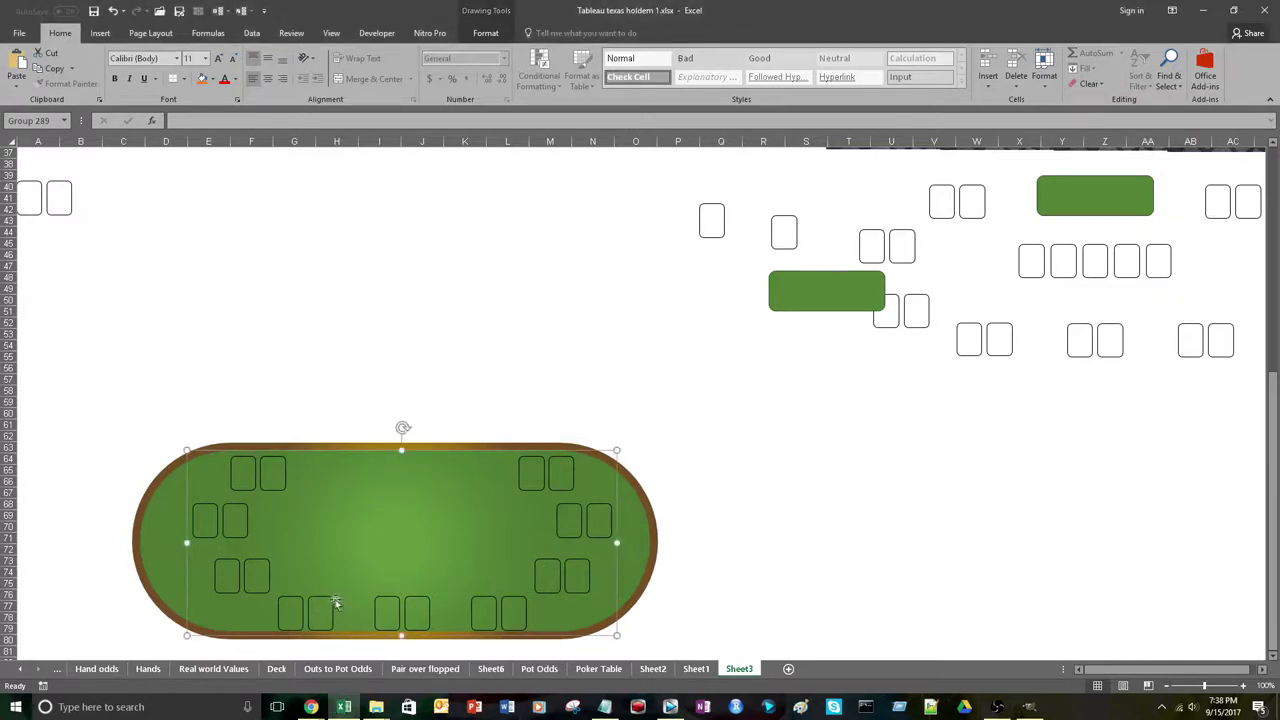
pyautogui.click(335, 601)
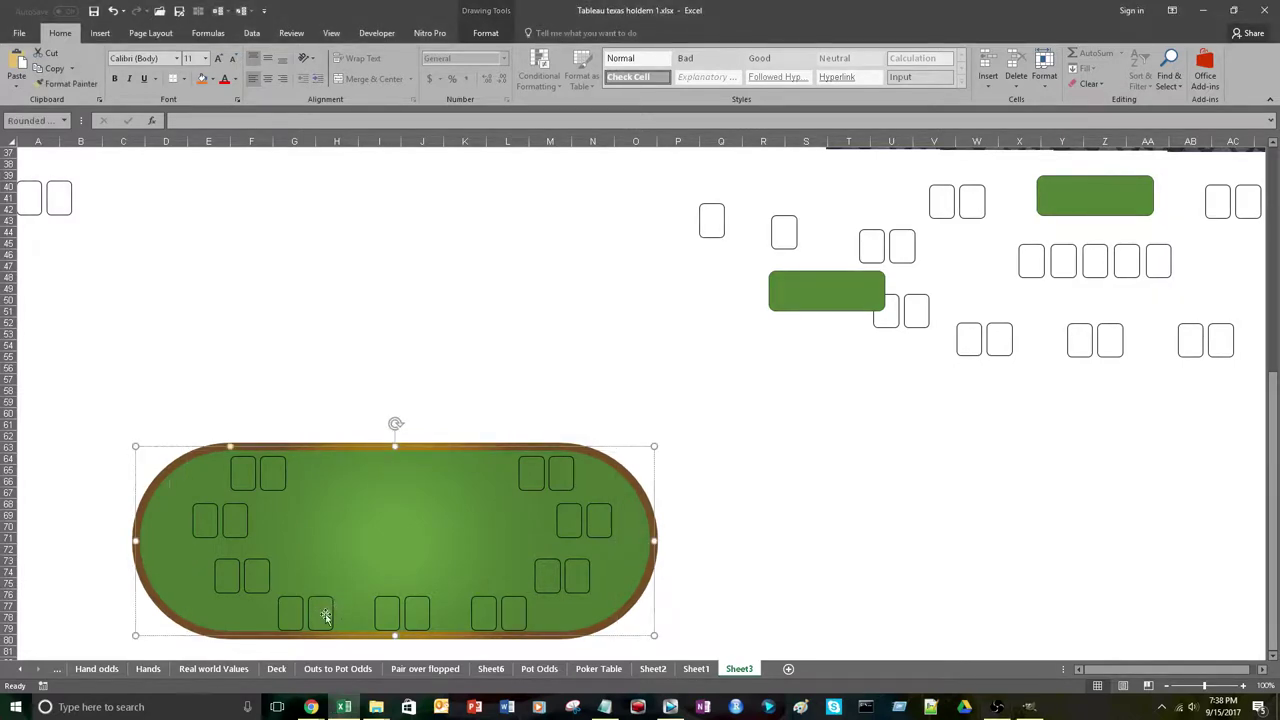
# Lay the finished sample card layout over the green table to compare seat positions, and move it back off to the side.
pyautogui.click(1105, 192)
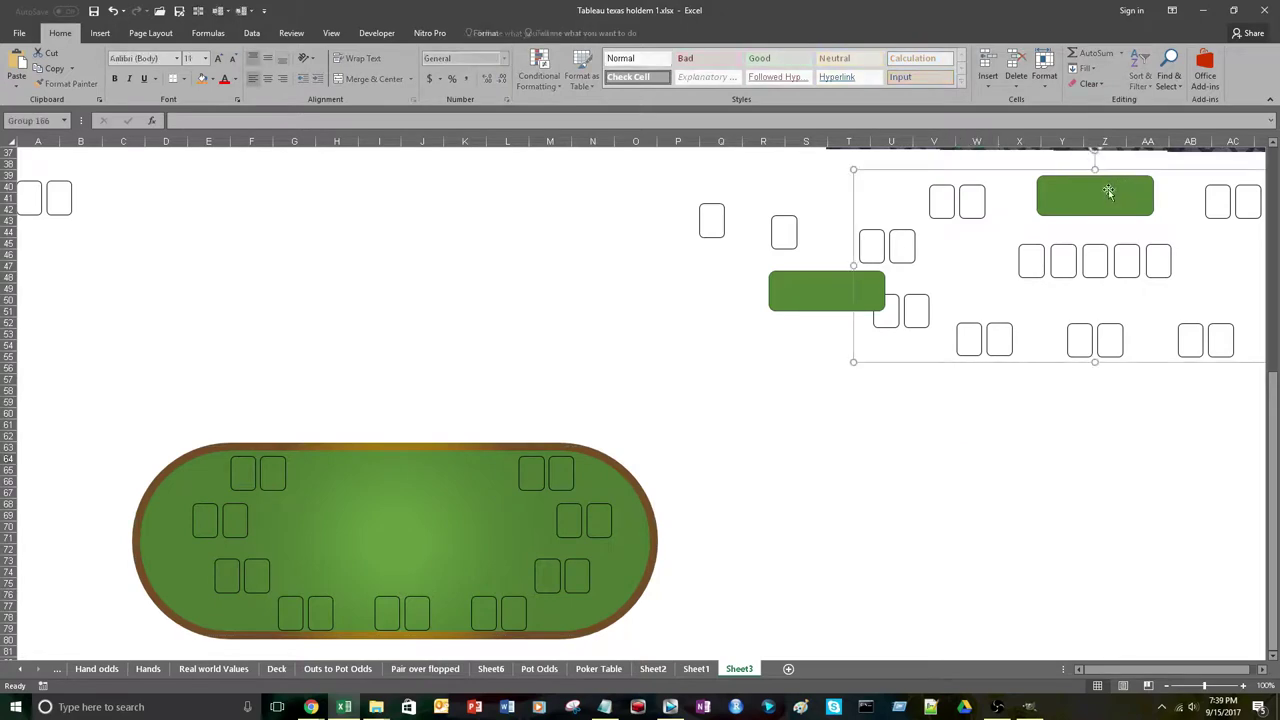
pyautogui.moveTo(1125, 170); pyautogui.dragTo(446, 434)
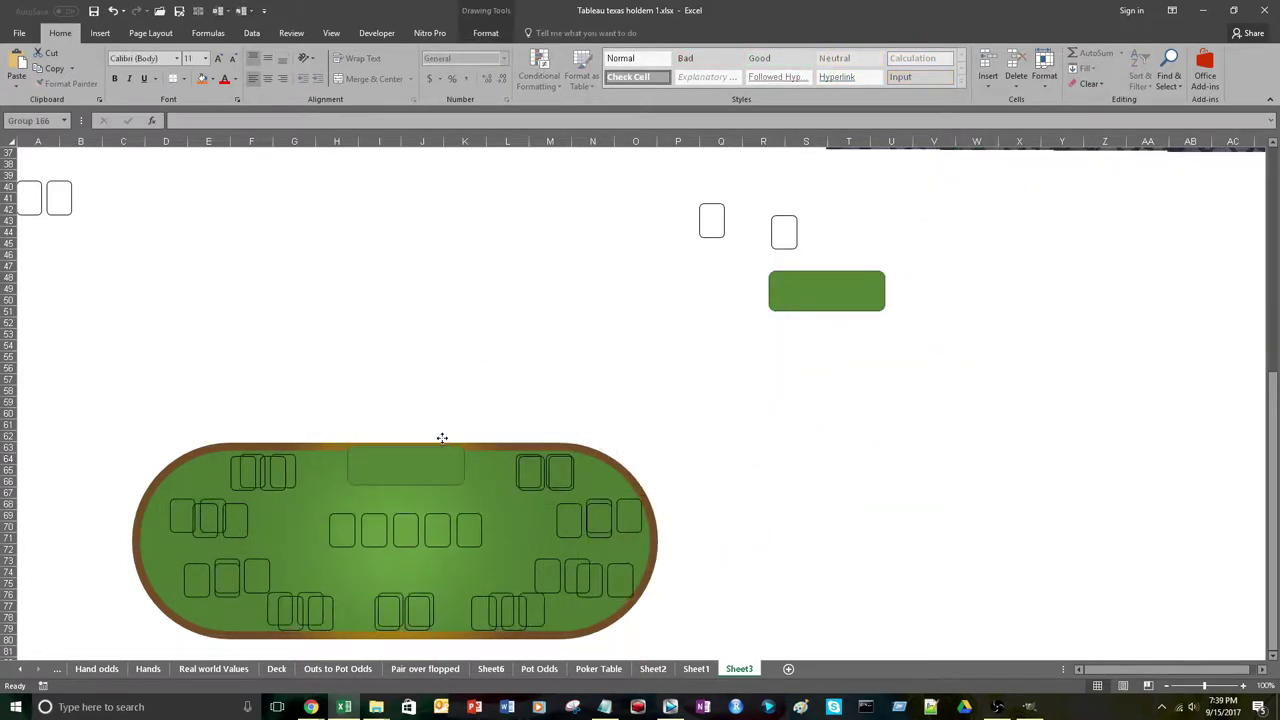
pyautogui.moveTo(442, 438); pyautogui.dragTo(1088, 300)
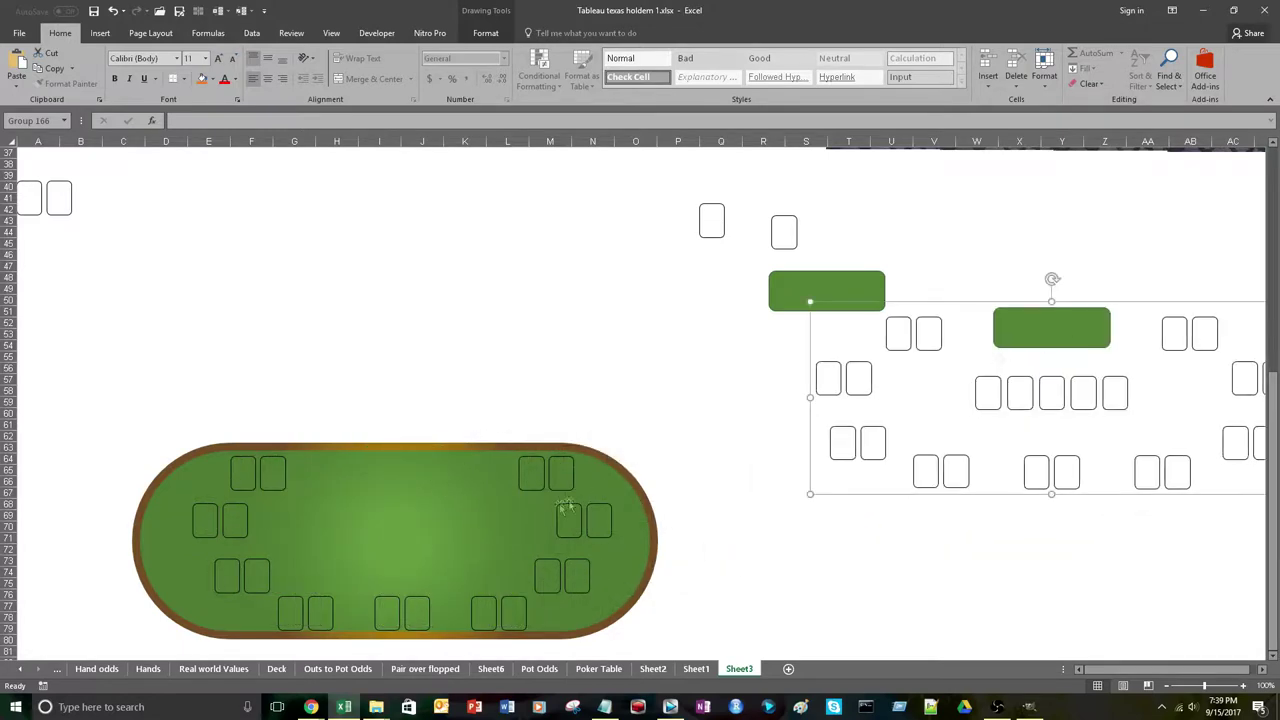
# Draw a rounded rectangle about 0.63" high and 1.89" wide in the empty area above the green table.
pyautogui.click(704, 336)
pyautogui.click(781, 289)
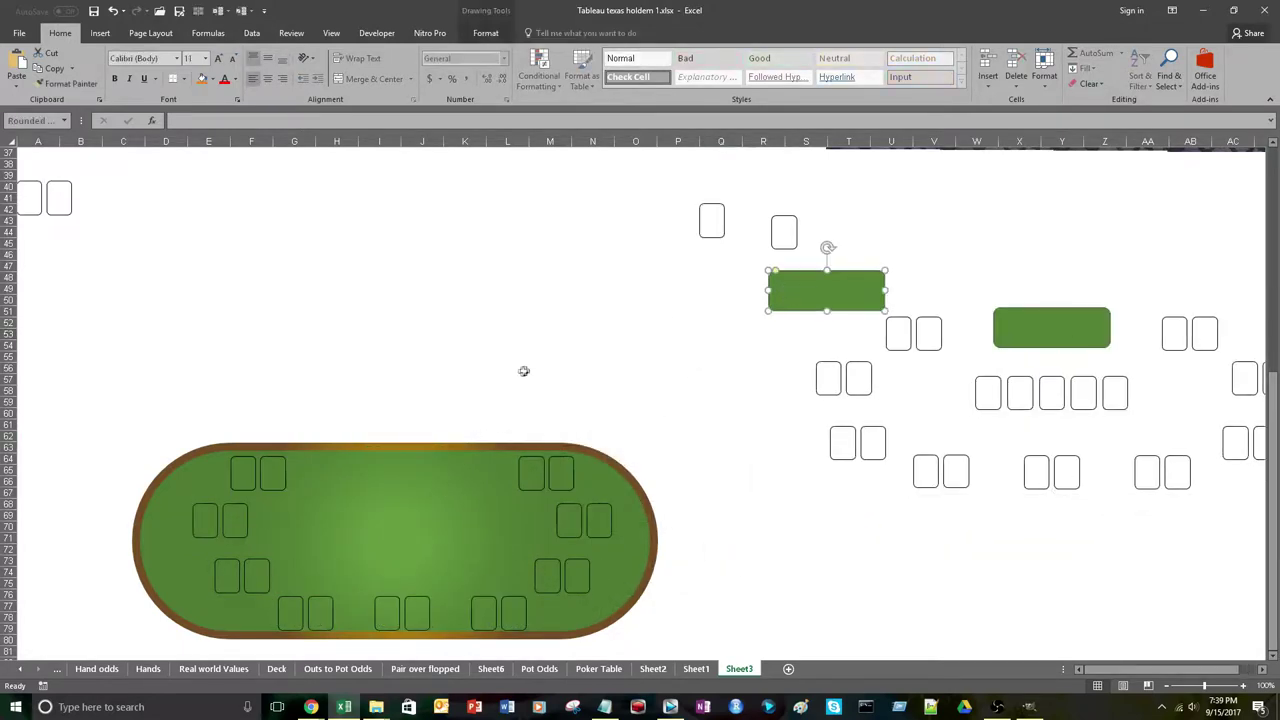
pyautogui.click(695, 308)
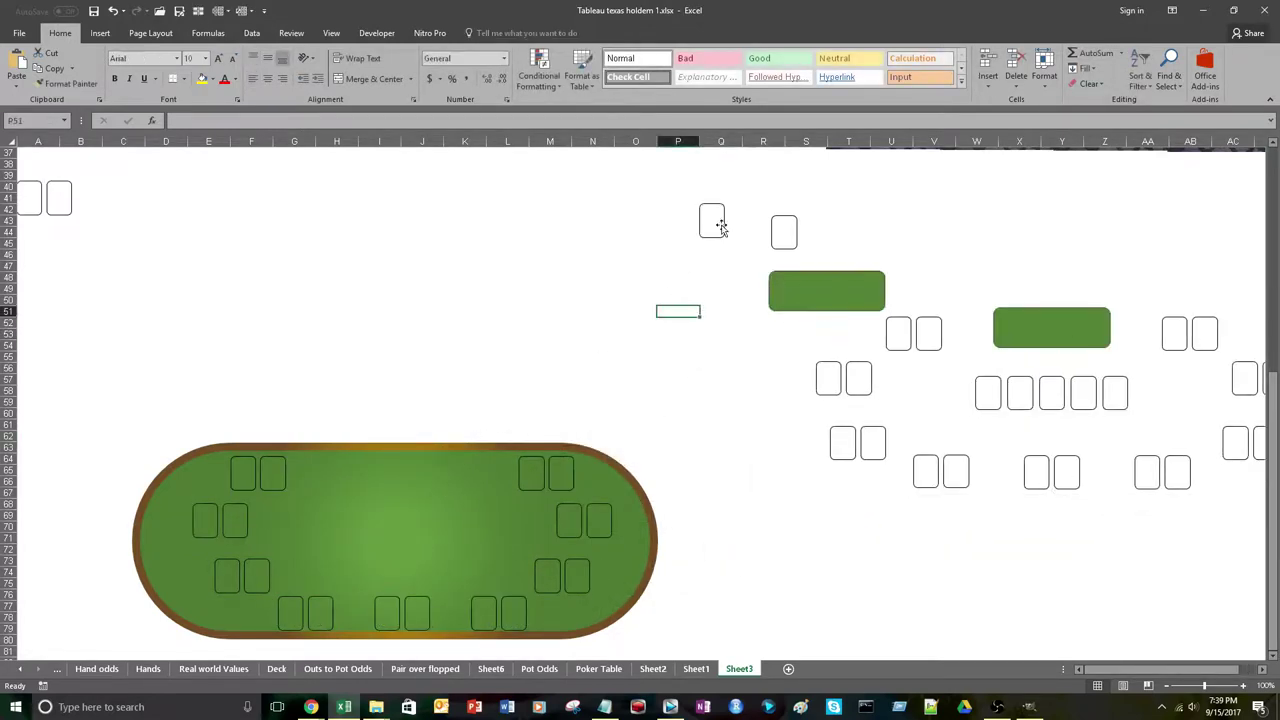
pyautogui.click(100, 33)
pyautogui.click(209, 66)
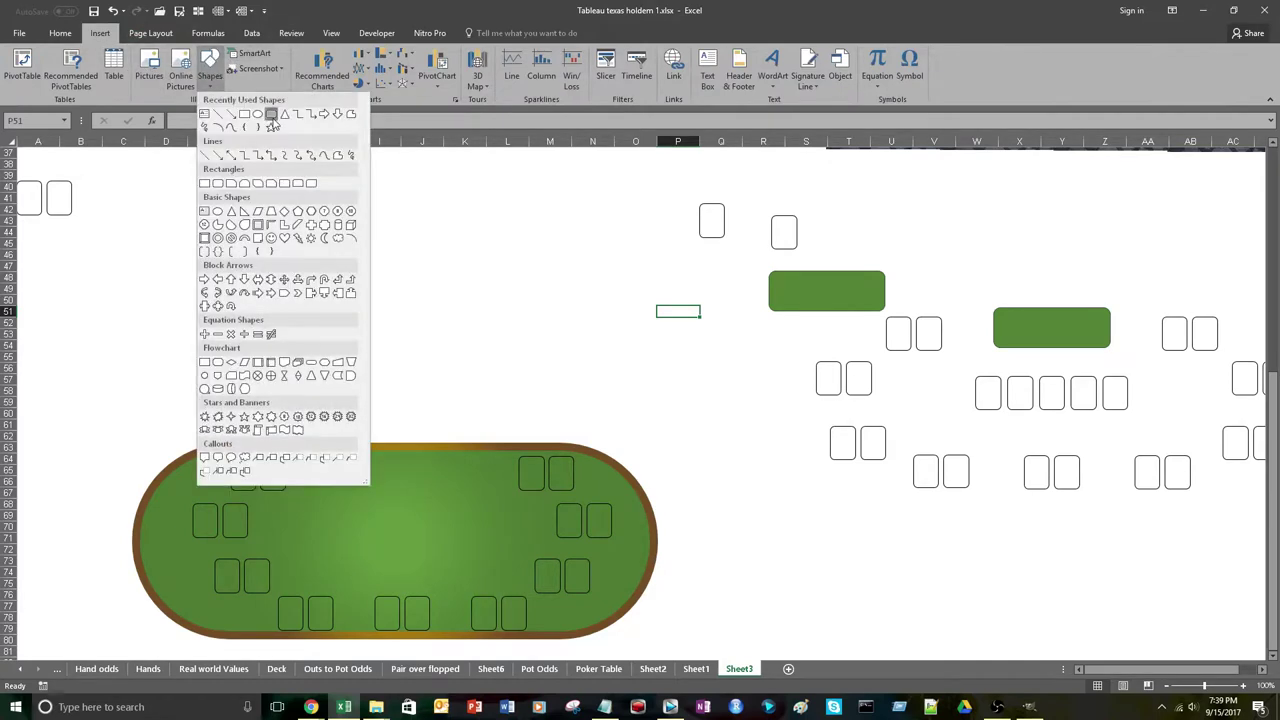
pyautogui.click(271, 115)
pyautogui.moveTo(234, 178)
pyautogui.mouseDown()
pyautogui.moveTo(314, 214)
pyautogui.moveTo(366, 219)
pyautogui.moveTo(356, 199)
pyautogui.mouseUp()
# Give the new rectangle a solid medium-dark green fill like the sample rectangle's and a darker green outline.
pyautogui.rightClick(309, 206)
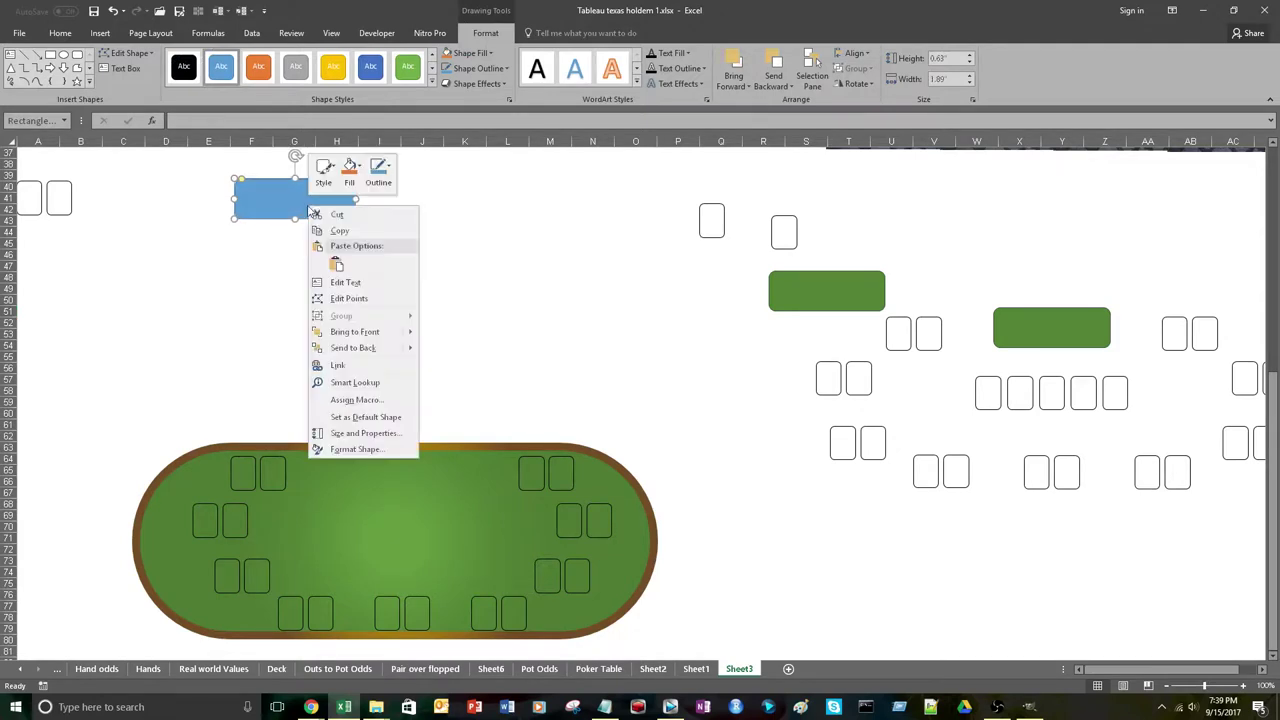
pyautogui.click(369, 451)
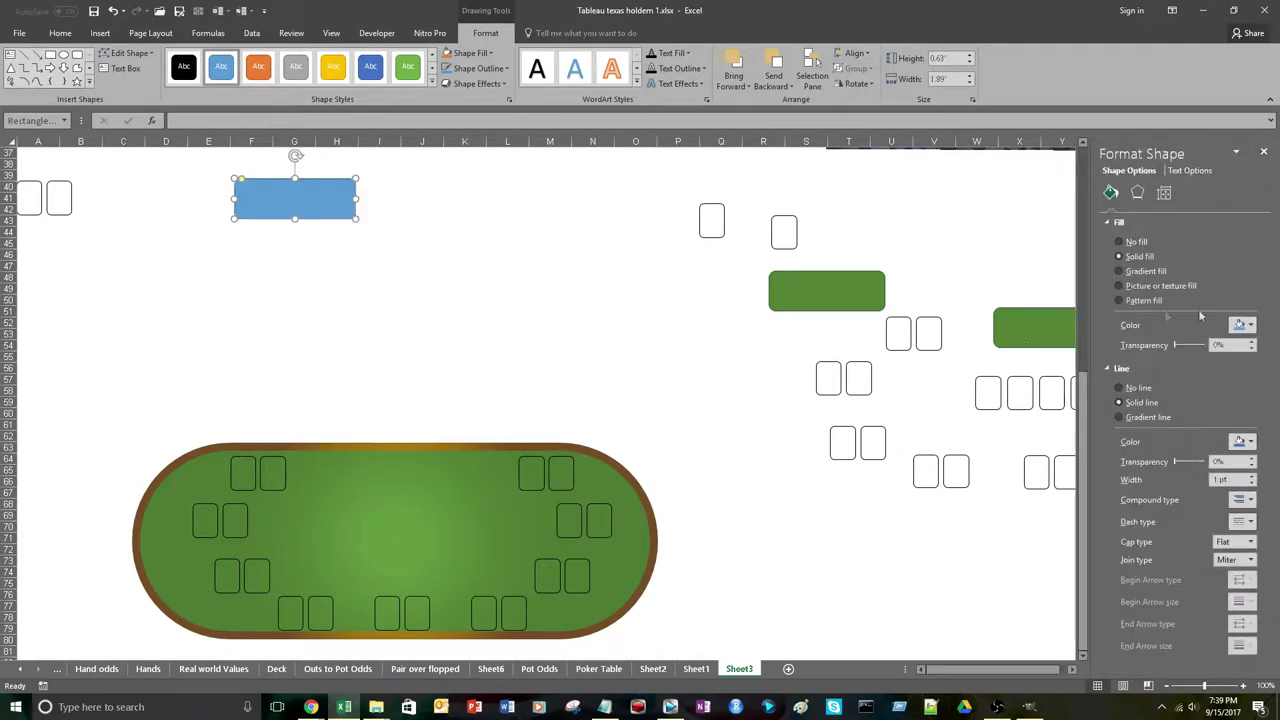
pyautogui.click(1241, 325)
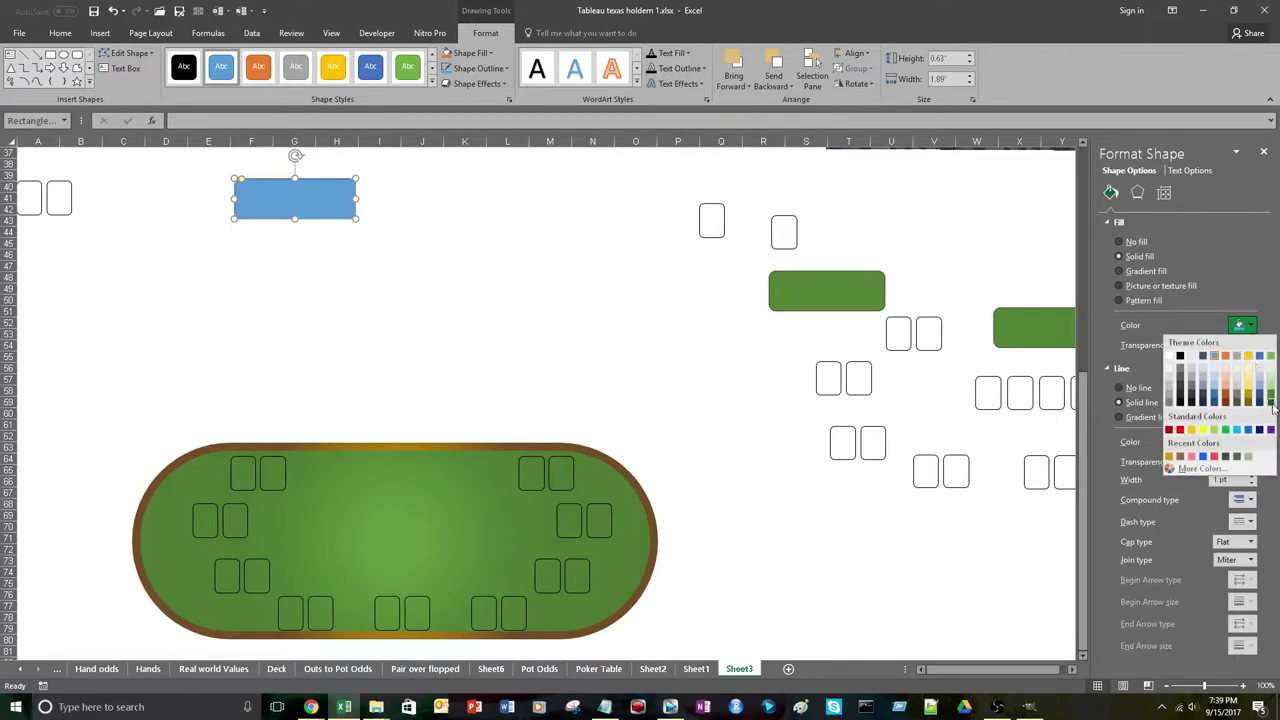
pyautogui.click(1271, 402)
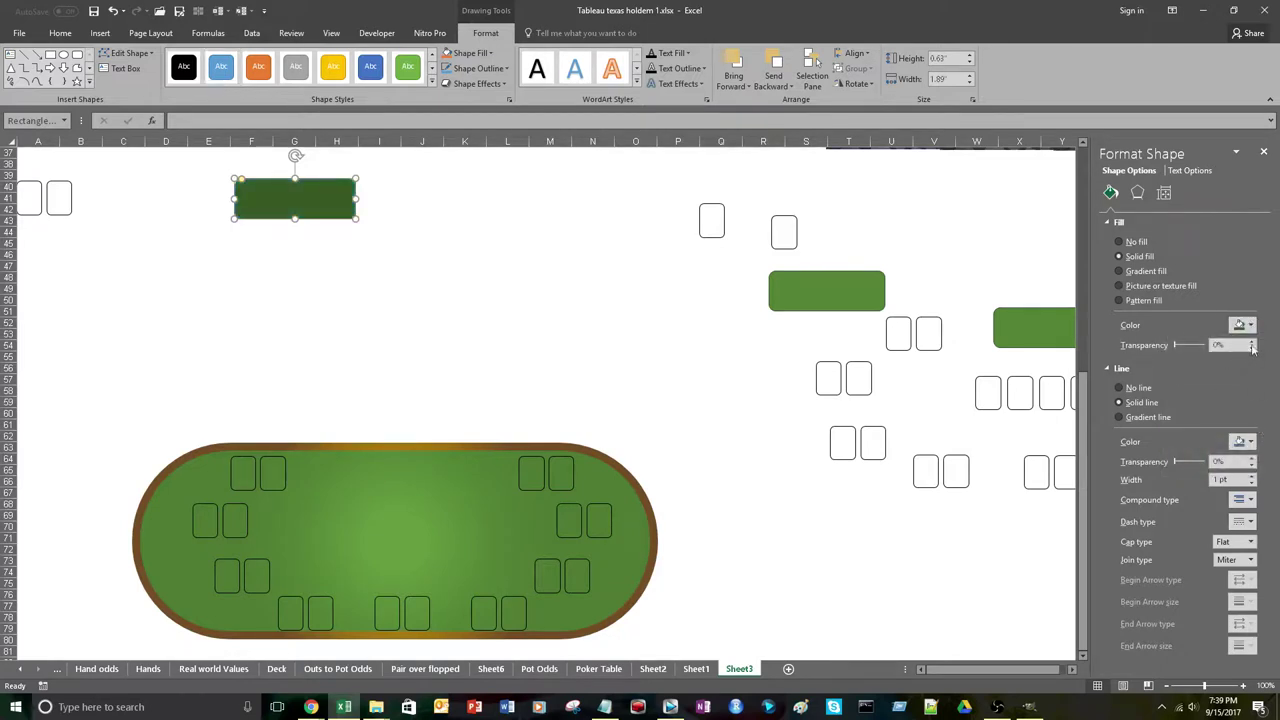
pyautogui.click(1249, 325)
pyautogui.click(1271, 393)
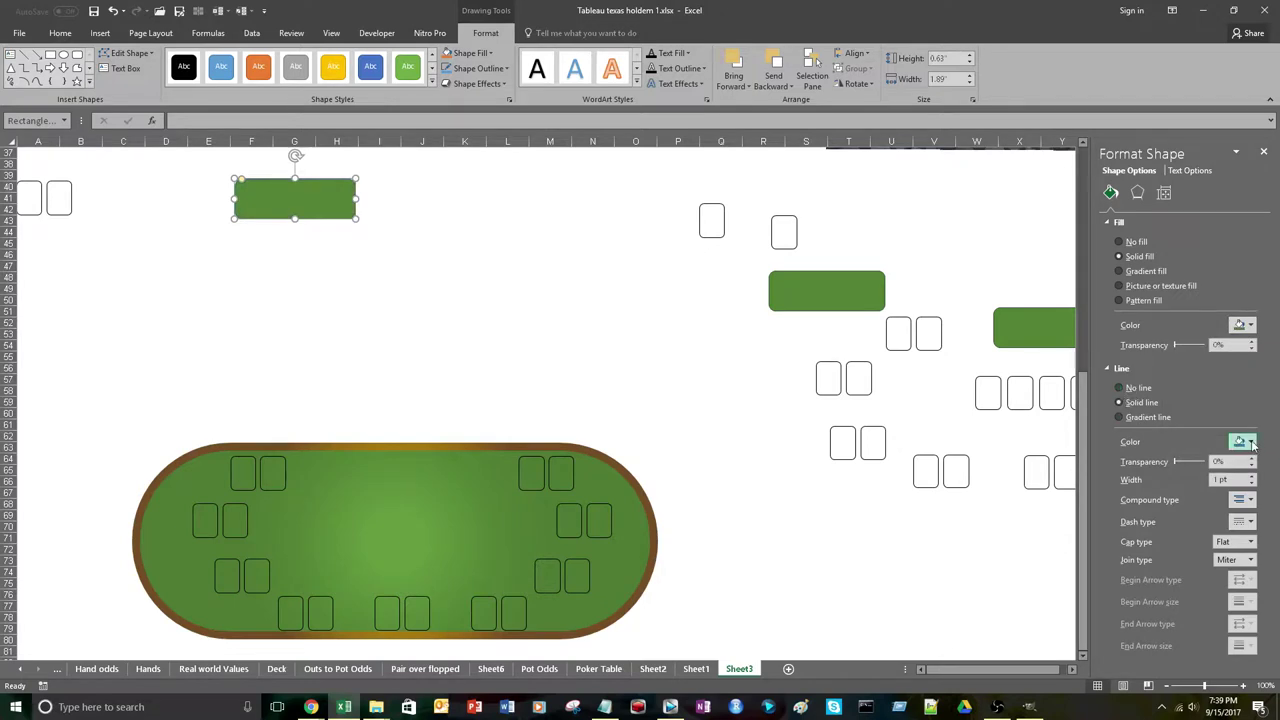
pyautogui.click(1251, 443)
pyautogui.click(1273, 518)
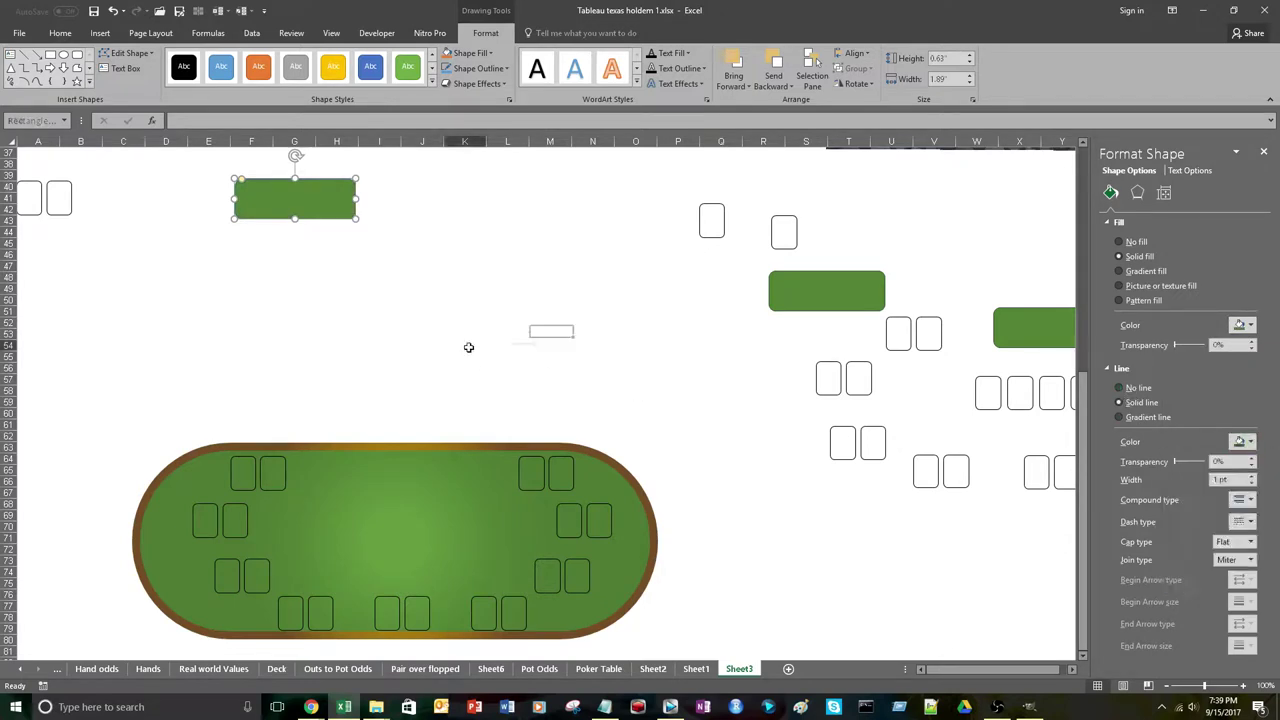
pyautogui.click(469, 346)
# Move the green rectangle to the table's upper edge and align it with the table on a common horizontal center.
pyautogui.moveTo(300, 200)
pyautogui.mouseDown()
pyautogui.moveTo(414, 443)
pyautogui.moveTo(399, 463)
pyautogui.mouseUp()
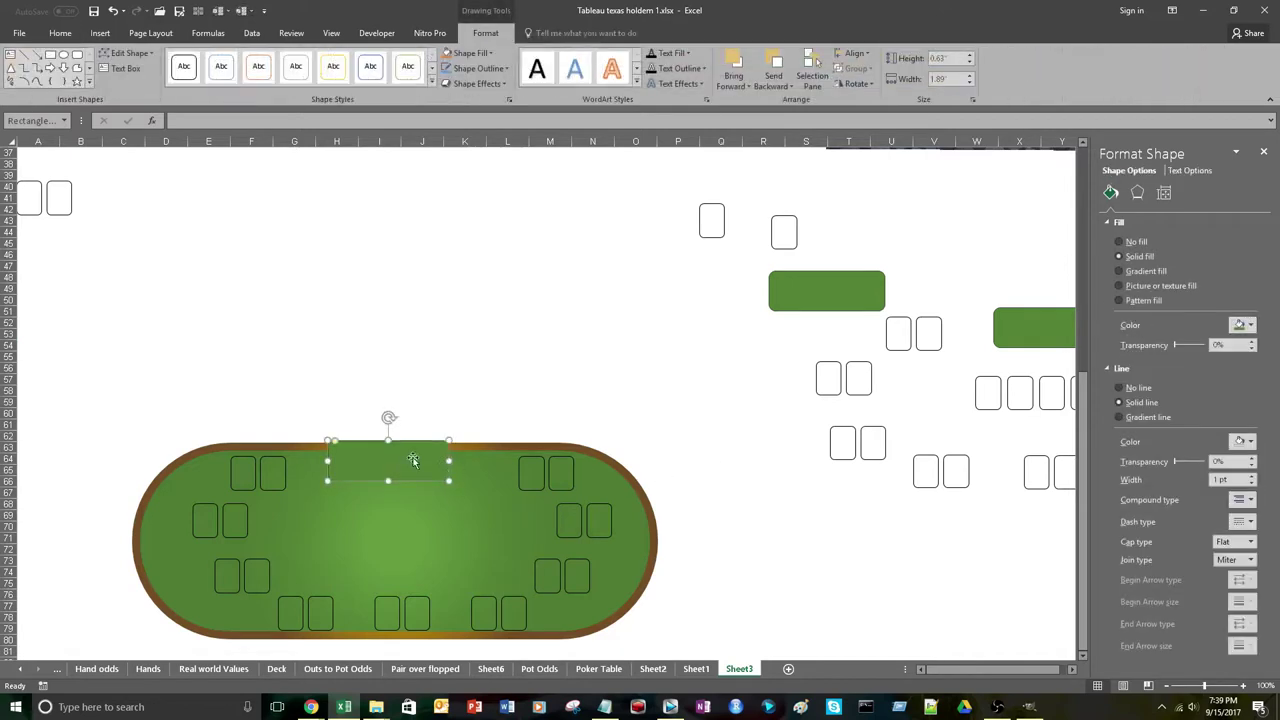
pyautogui.keyDown('ctrl'); pyautogui.click(406, 535); pyautogui.keyUp('ctrl')
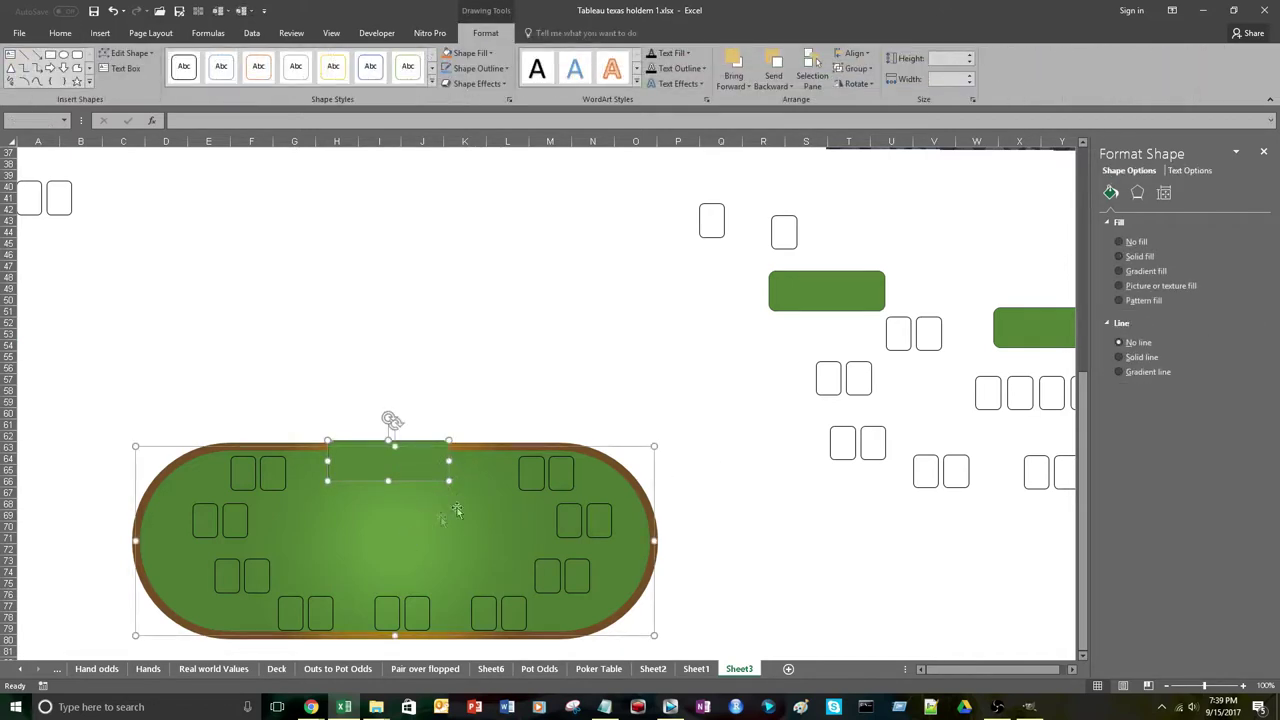
pyautogui.click(855, 53)
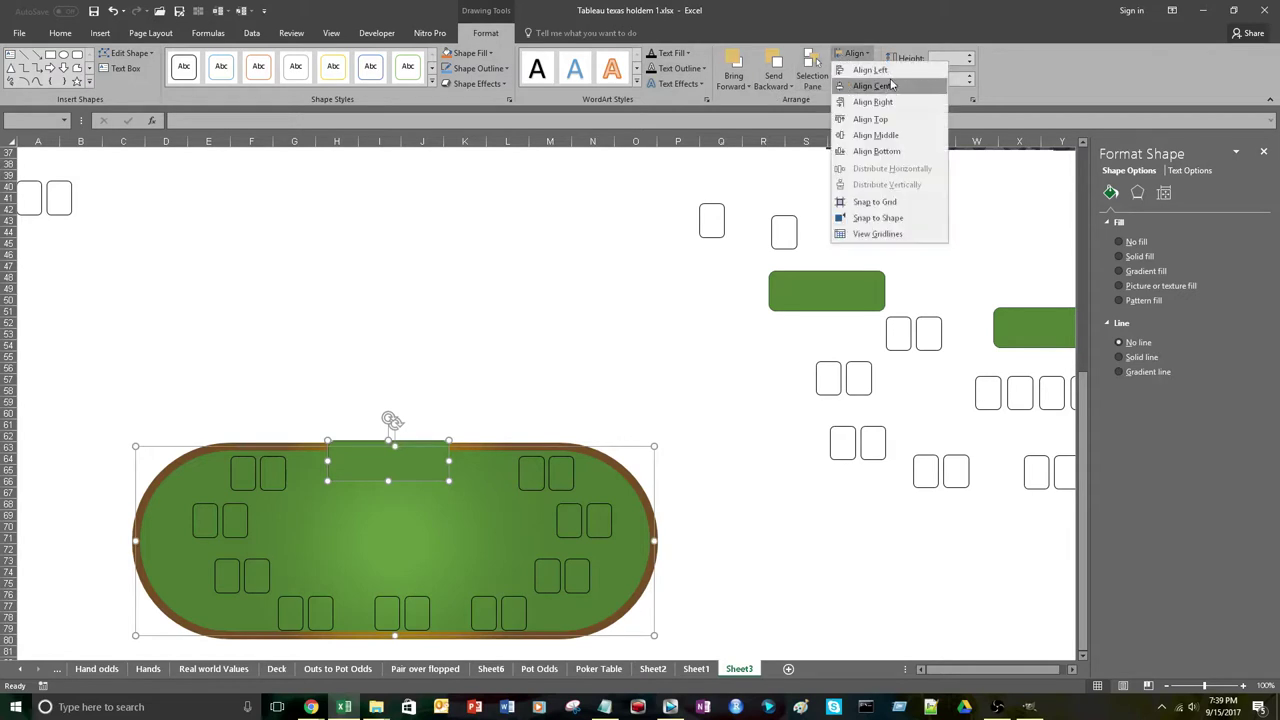
pyautogui.click(868, 84)
pyautogui.click(592, 247)
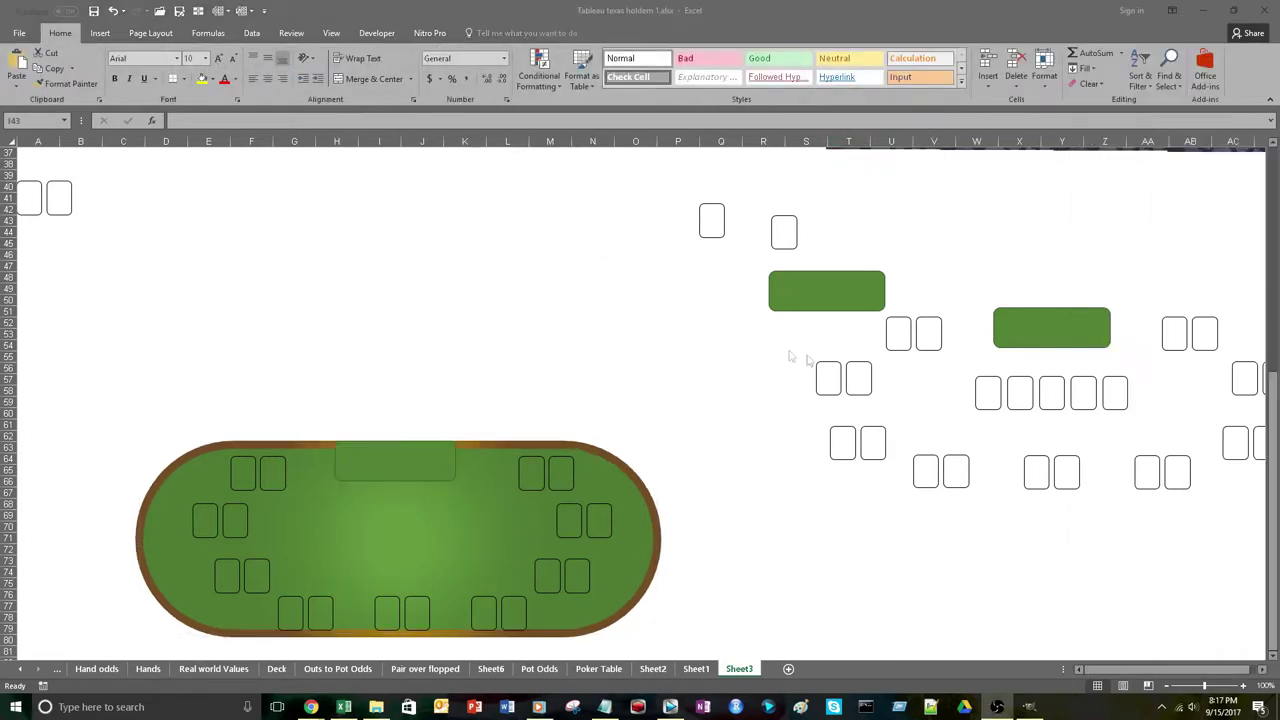
# Move the loose card outline near column Q to the area above the table and paste four copies beside it.
pyautogui.click(703, 234)
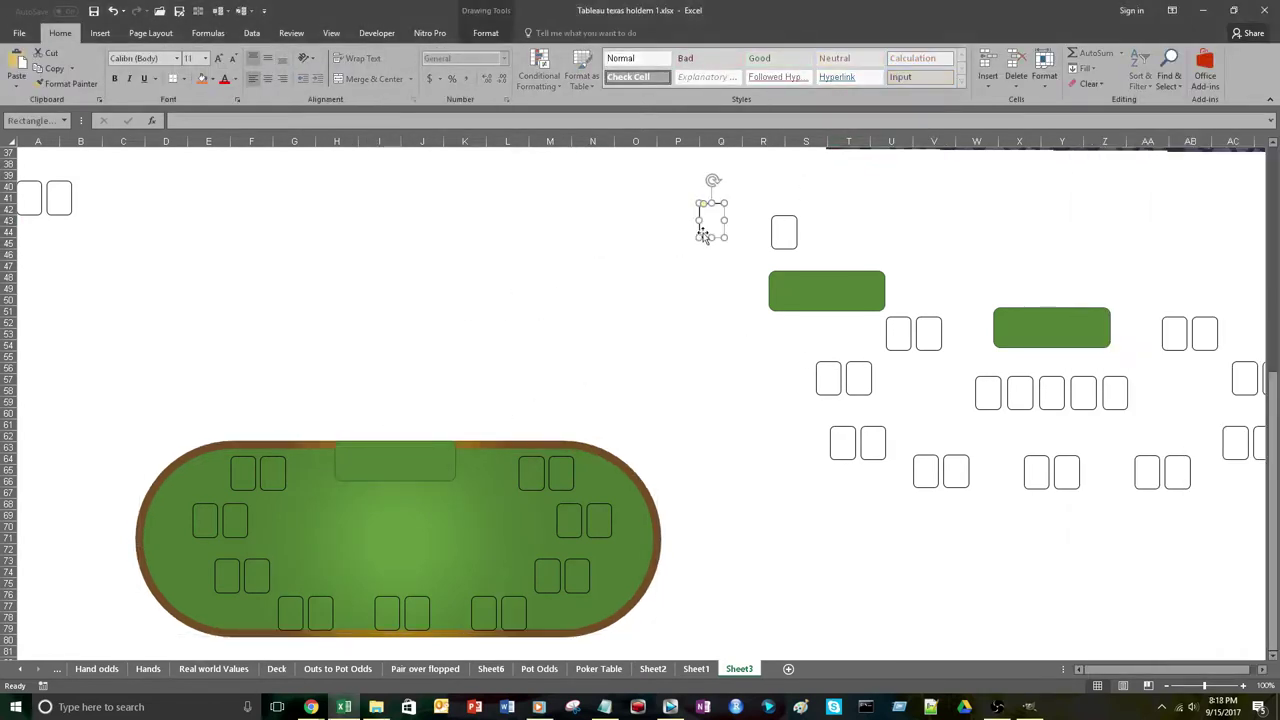
pyautogui.moveTo(701, 218); pyautogui.dragTo(362, 326)
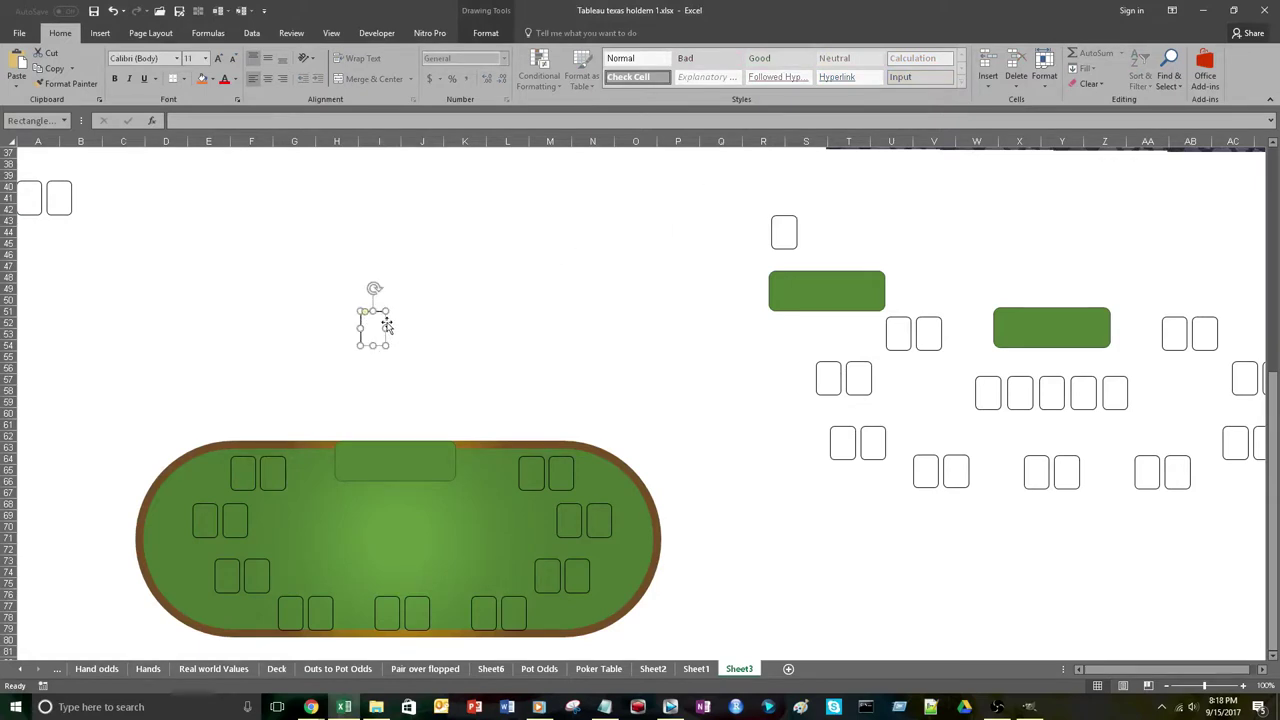
pyautogui.rightClick(386, 324)
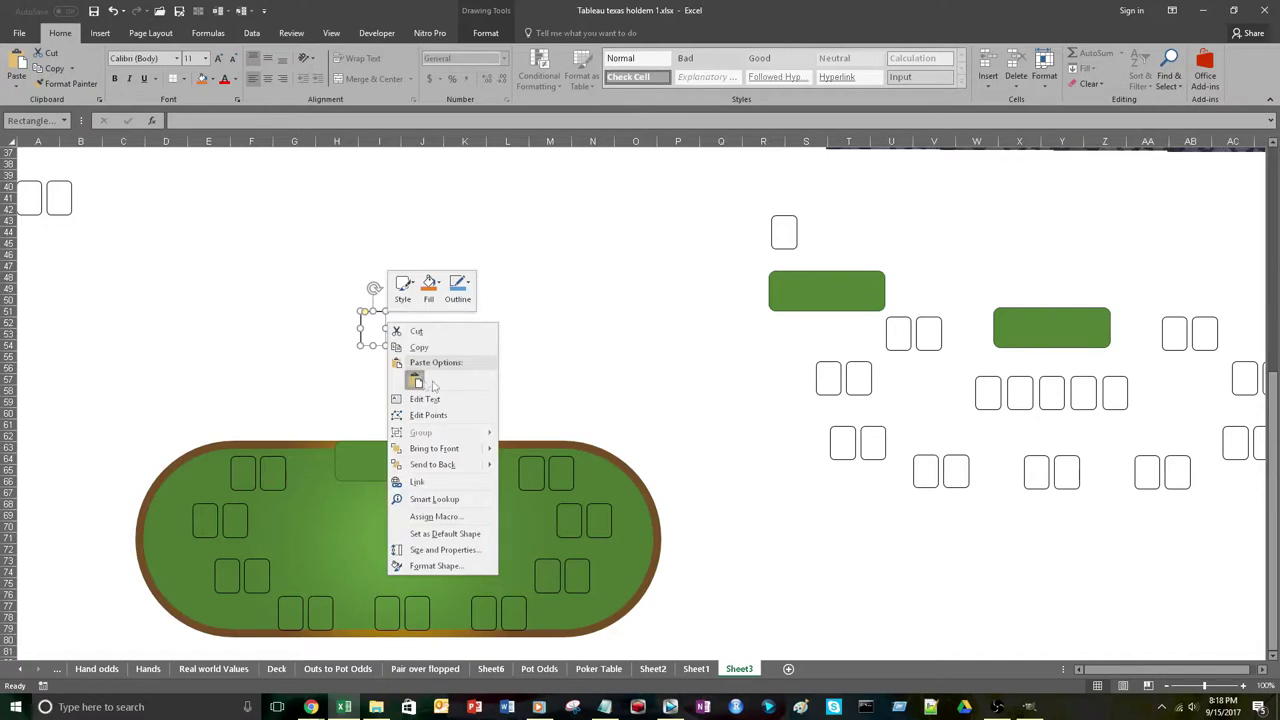
pyautogui.click(421, 347)
pyautogui.click(404, 321)
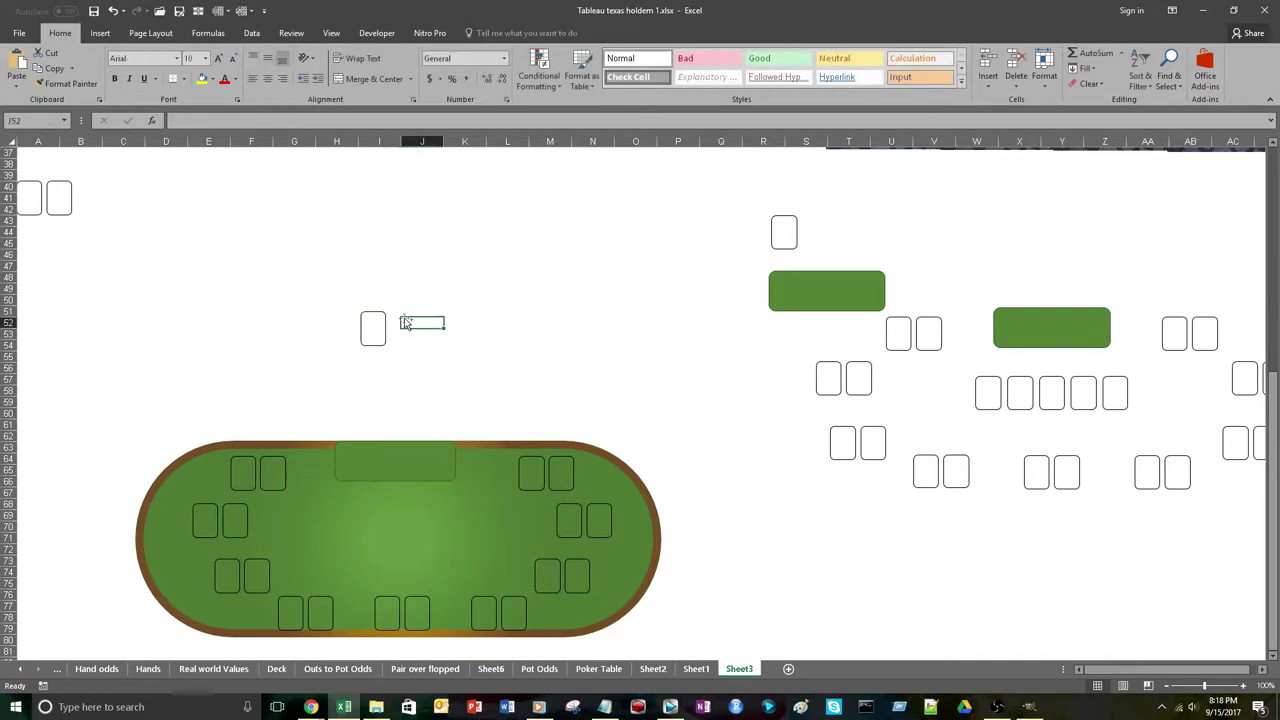
pyautogui.hotkey('ctrl', 'v')
pyautogui.hotkey('ctrl', 'v')
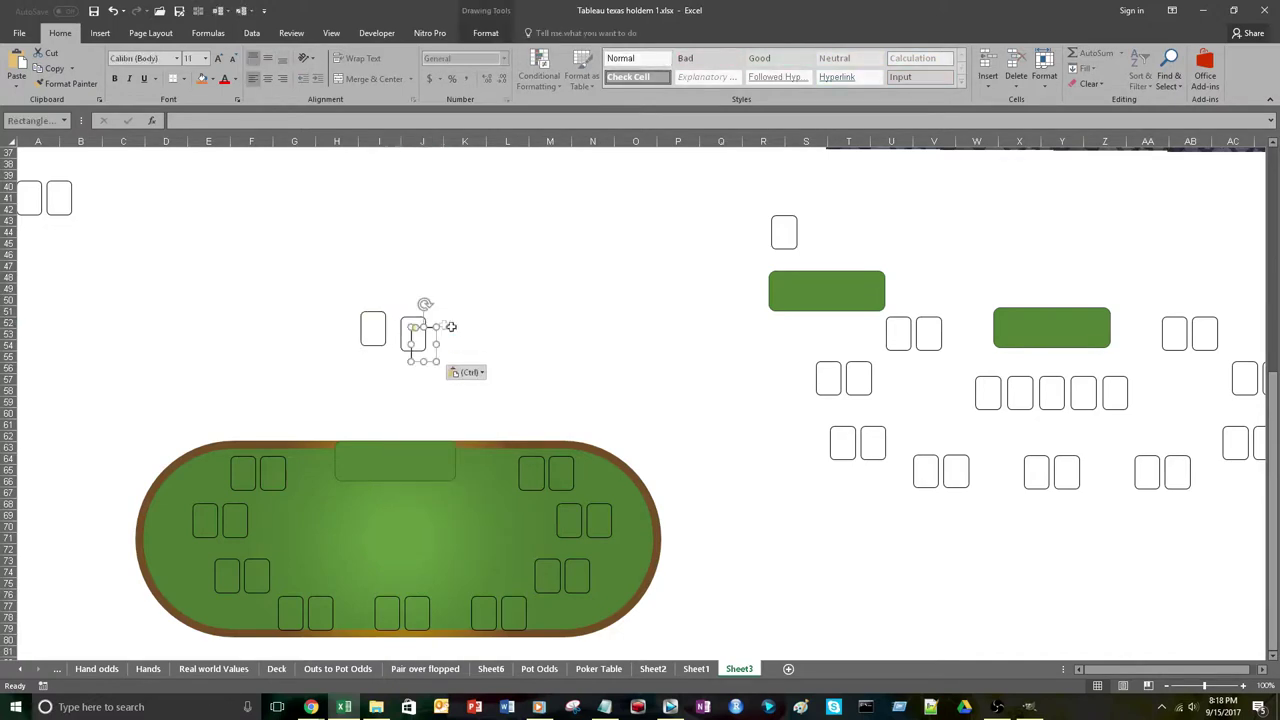
pyautogui.click(467, 325)
pyautogui.hotkey('ctrl', 'v')
pyautogui.click(504, 316)
pyautogui.hotkey('ctrl', 'v')
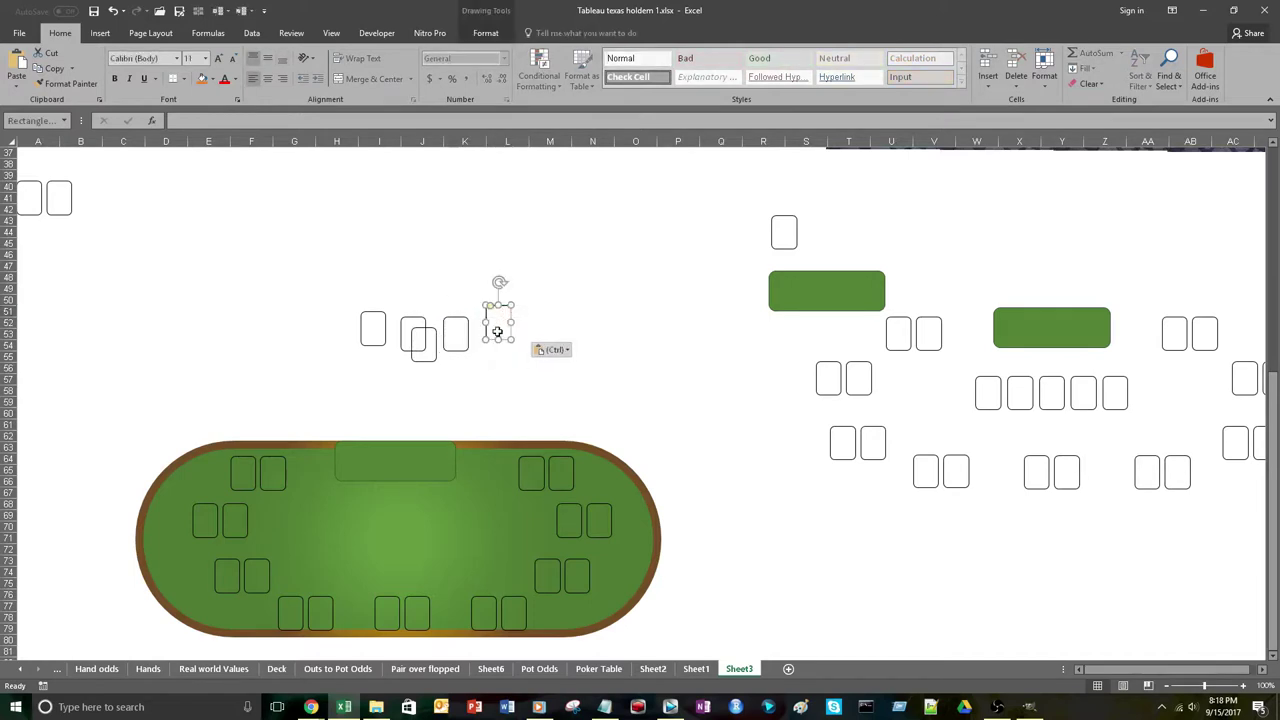
pyautogui.click(450, 345)
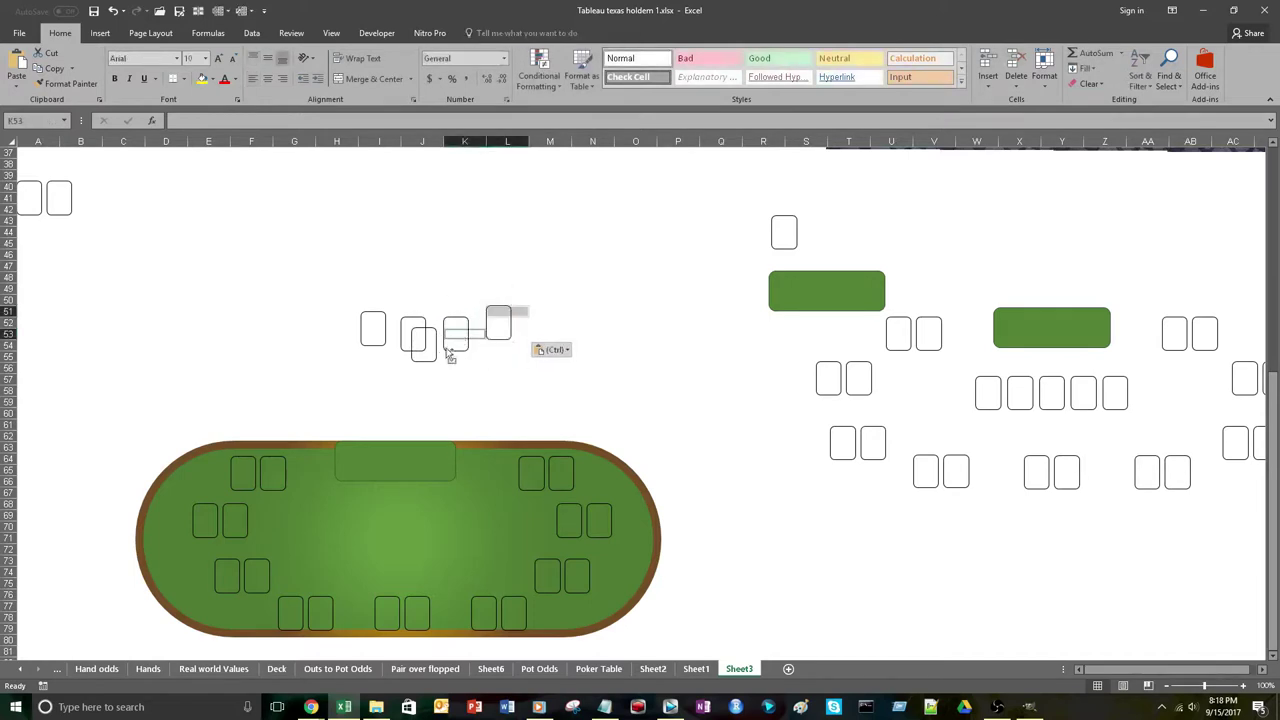
# Align the five loose card outlines above the table along their tops.
pyautogui.click(489, 339)
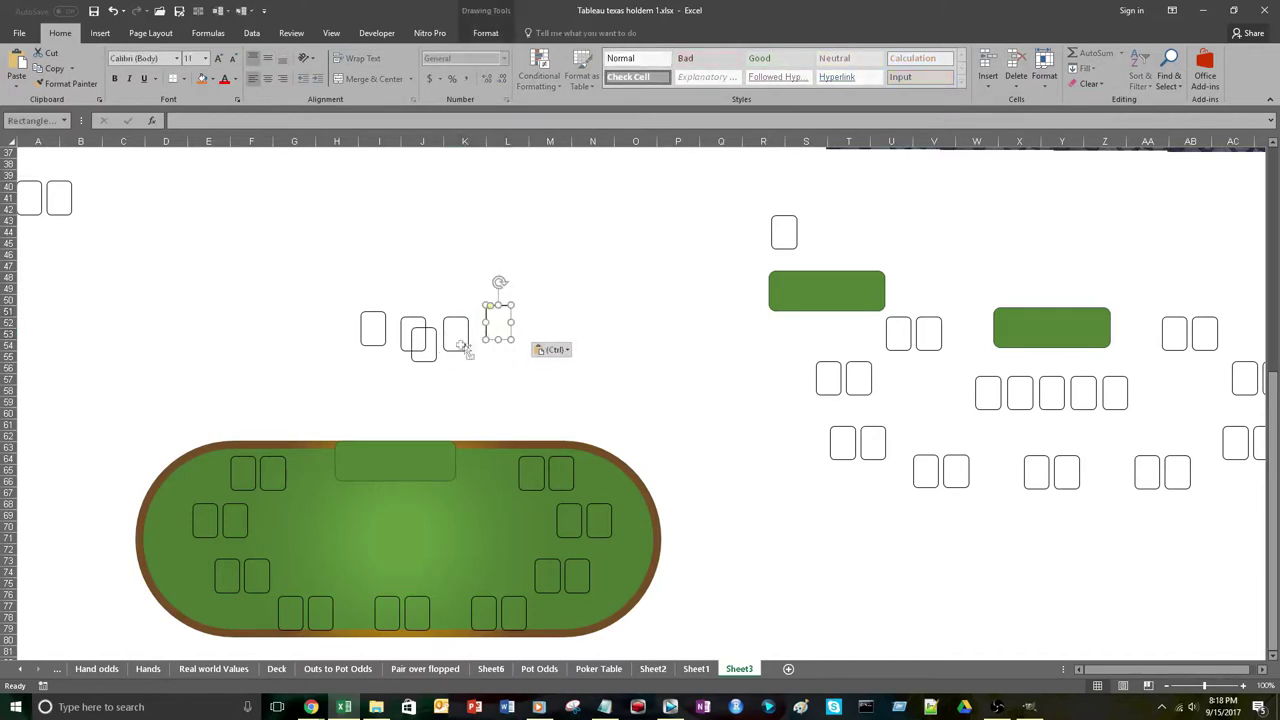
pyautogui.keyDown('shift'); pyautogui.click(460, 344); pyautogui.keyUp('shift')
pyautogui.keyDown('shift'); pyautogui.click(415, 350); pyautogui.keyUp('shift')
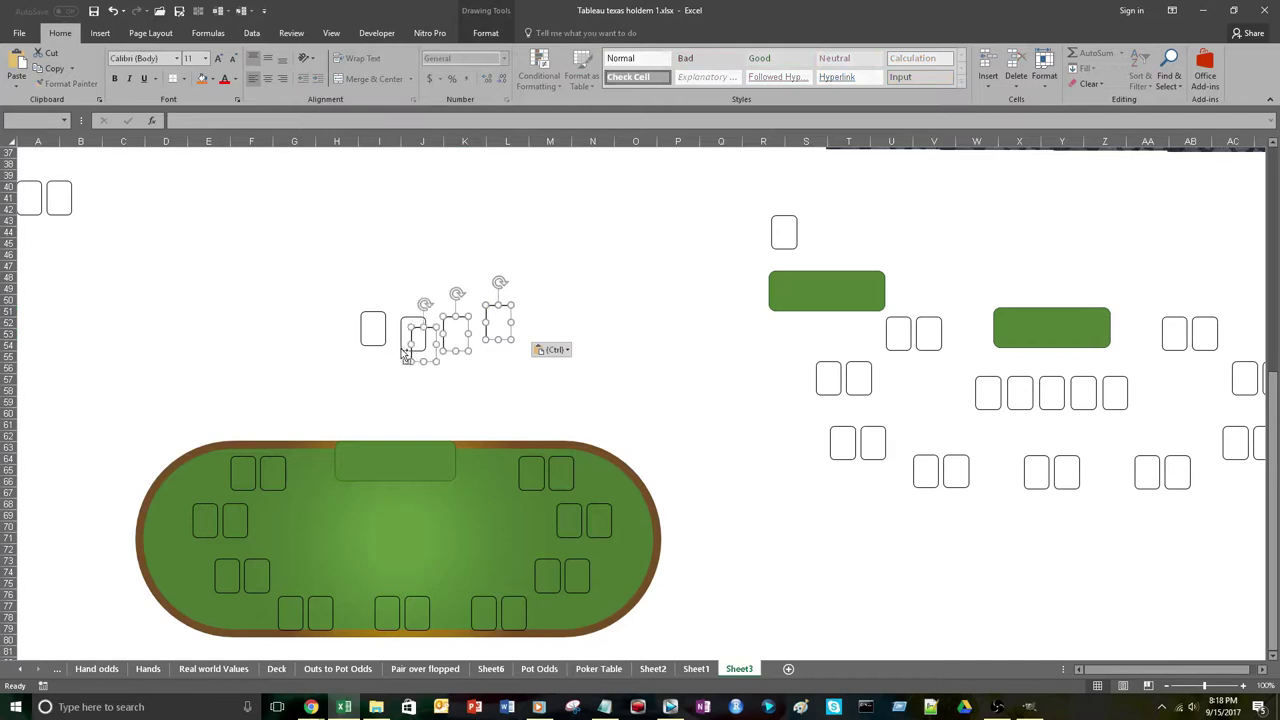
pyautogui.keyDown('shift'); pyautogui.click(401, 350); pyautogui.keyUp('shift')
pyautogui.keyDown('shift'); pyautogui.click(386, 345); pyautogui.keyUp('shift')
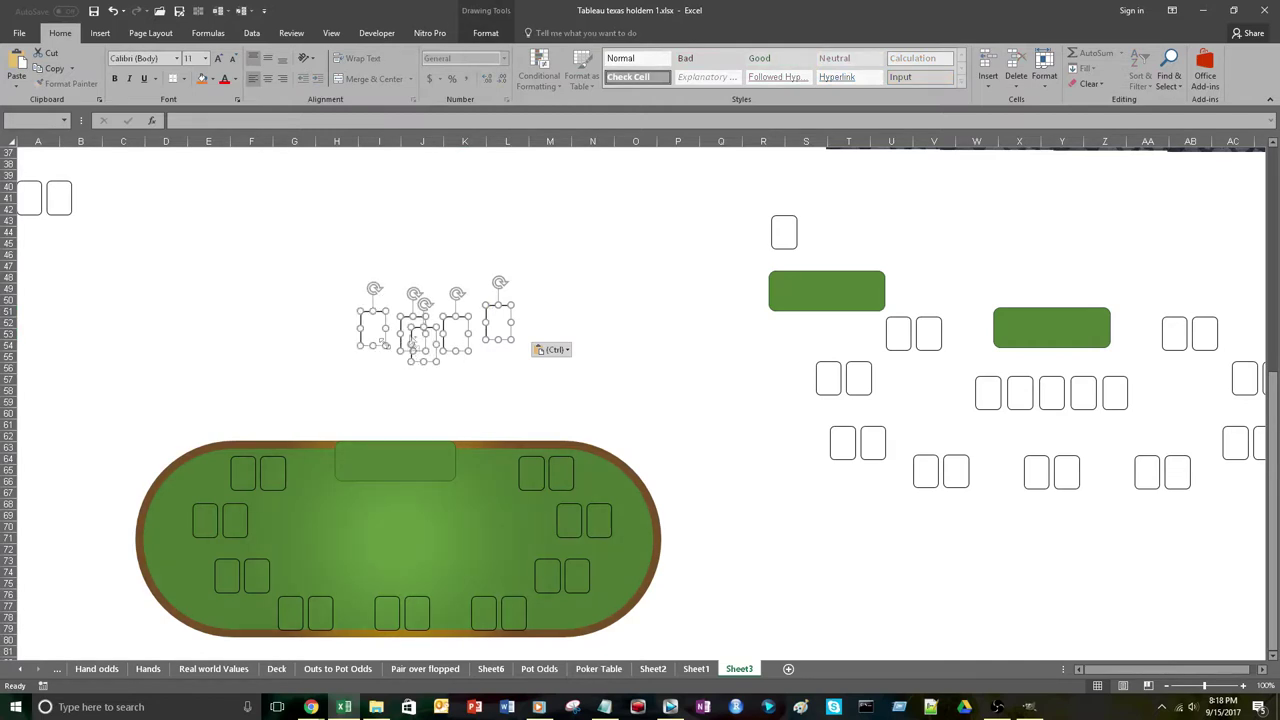
pyautogui.click(485, 33)
pyautogui.click(853, 53)
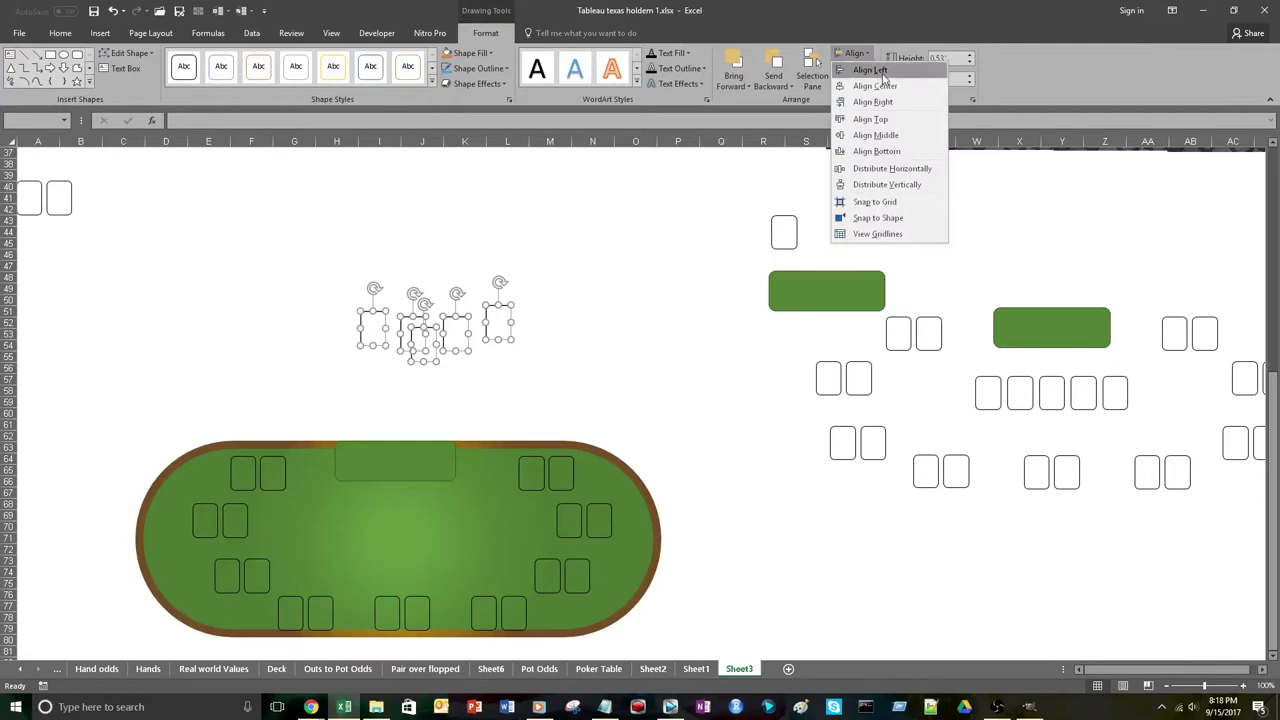
pyautogui.click(877, 119)
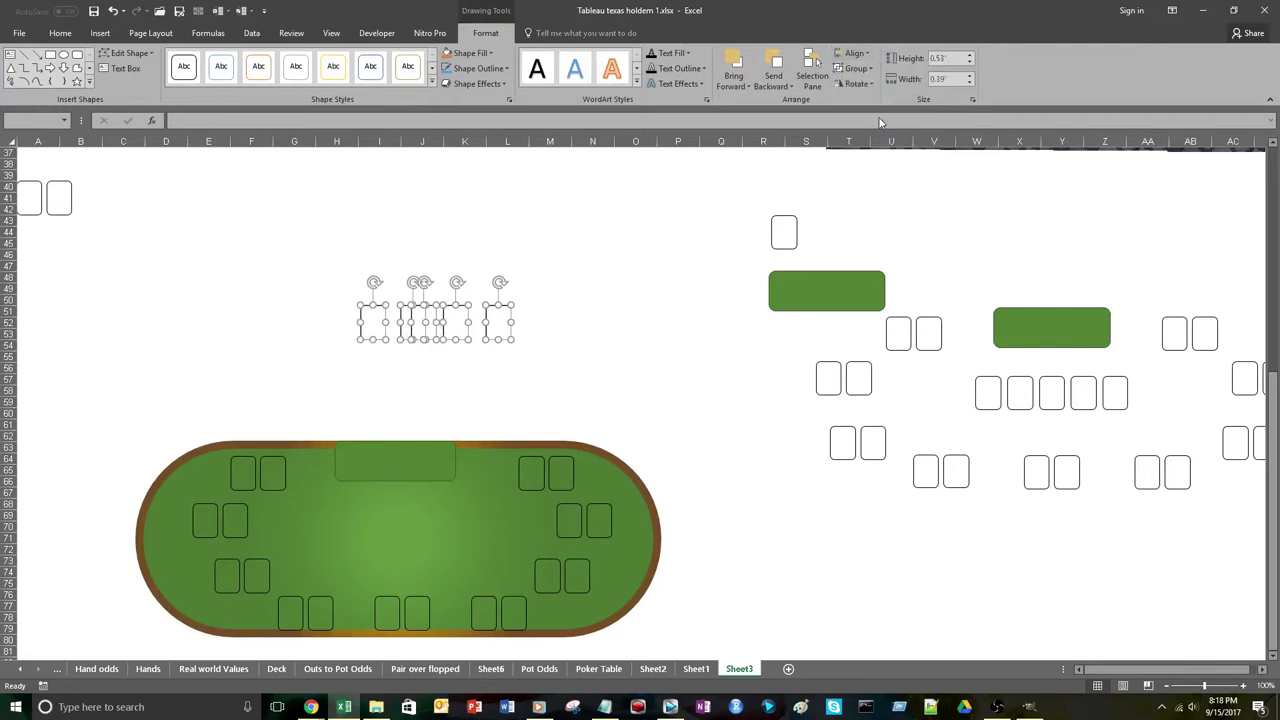
# Distribute the five card outlines above the table evenly in the horizontal direction and group them into one row.
pyautogui.click(853, 53)
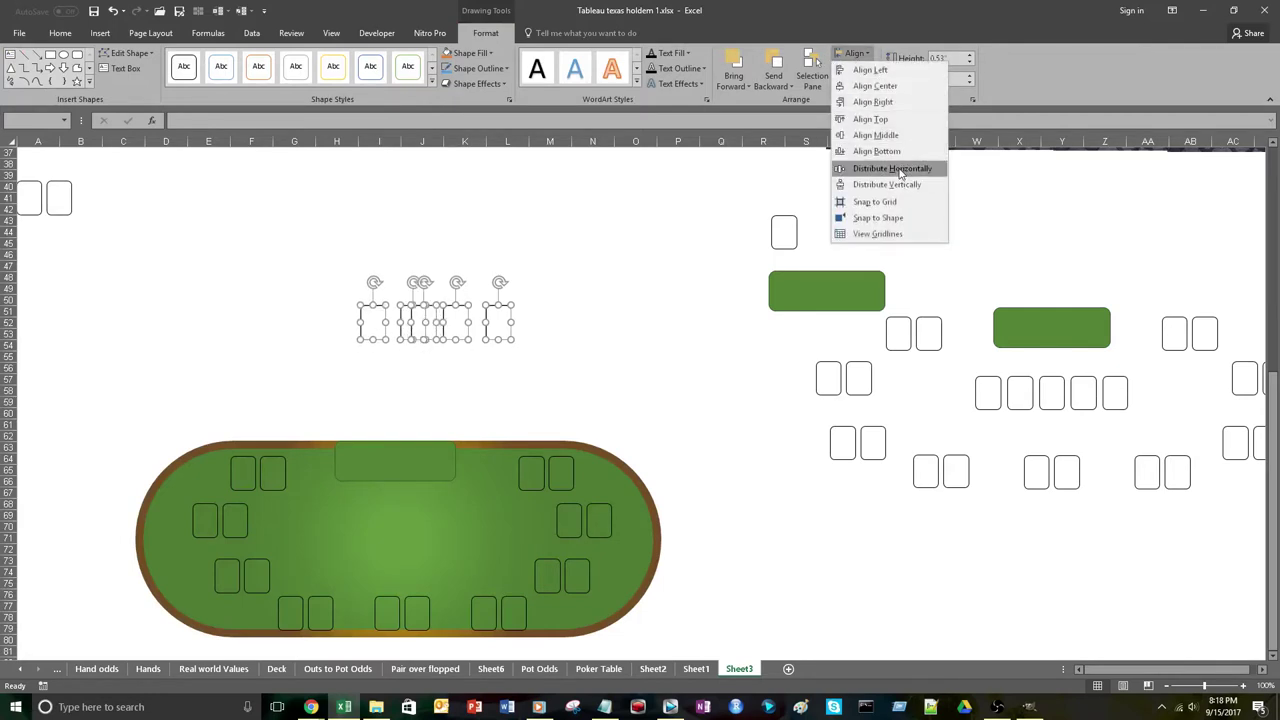
pyautogui.click(882, 167)
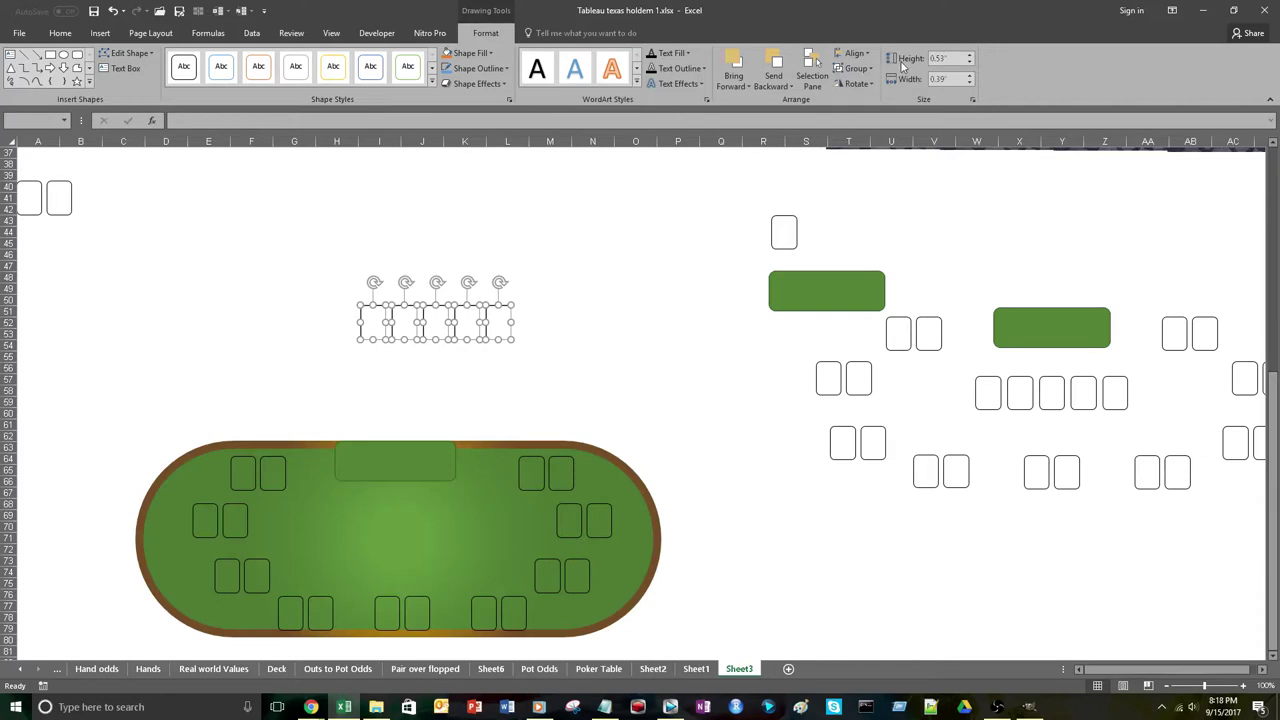
pyautogui.click(857, 68)
pyautogui.click(866, 87)
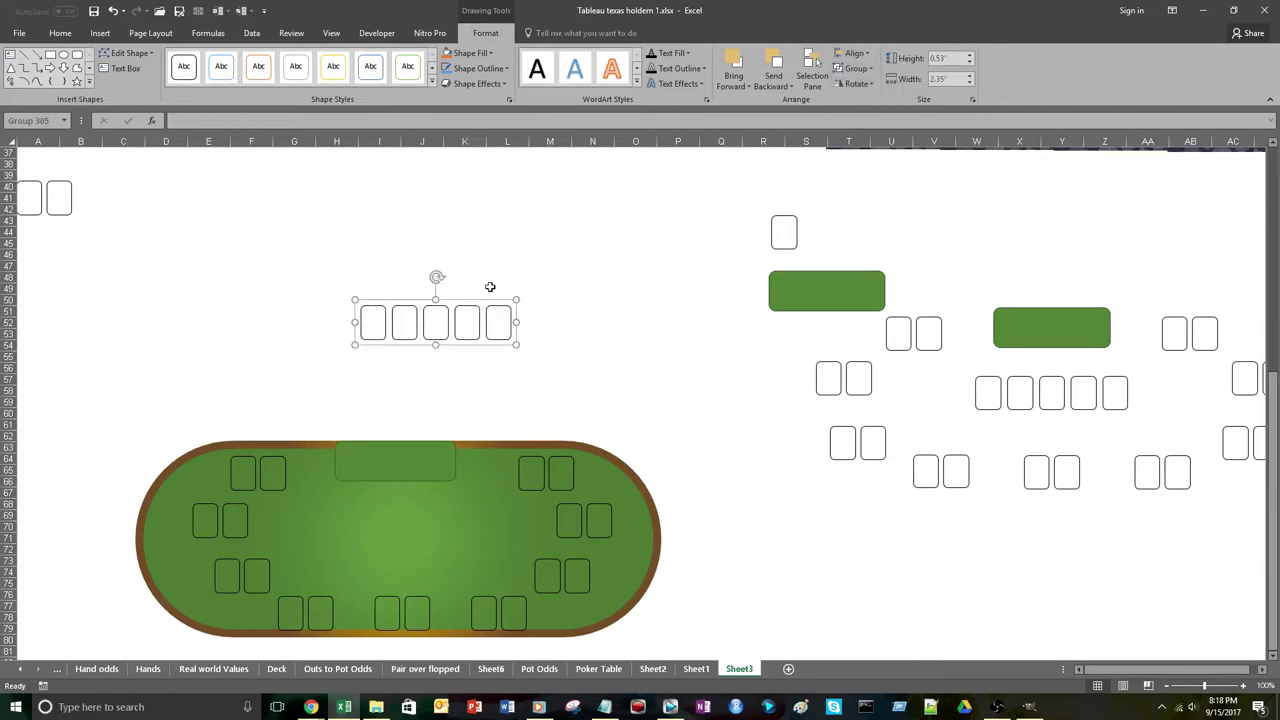
# Place the five-card row in the middle of the poker table on the table's horizontal center and group it with the table.
pyautogui.moveTo(460, 303); pyautogui.dragTo(420, 507)
pyautogui.keyDown('ctrl'); pyautogui.click(458, 488); pyautogui.keyUp('ctrl')
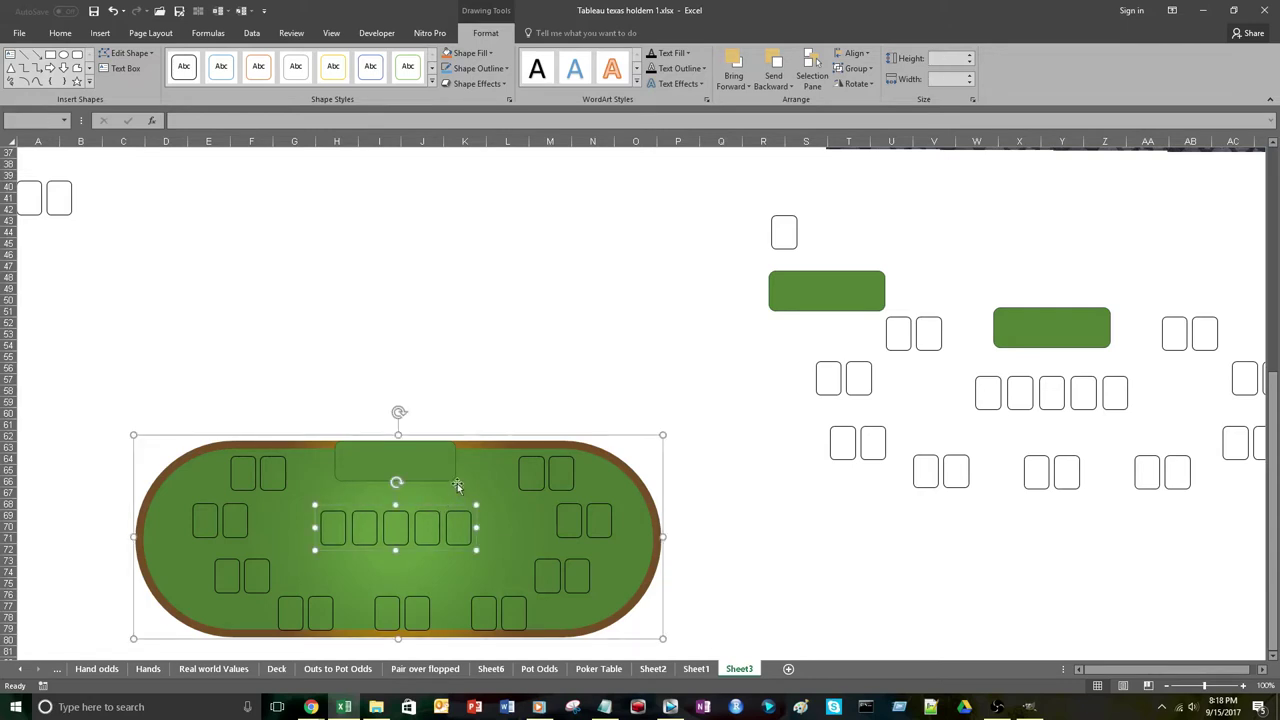
pyautogui.click(852, 53)
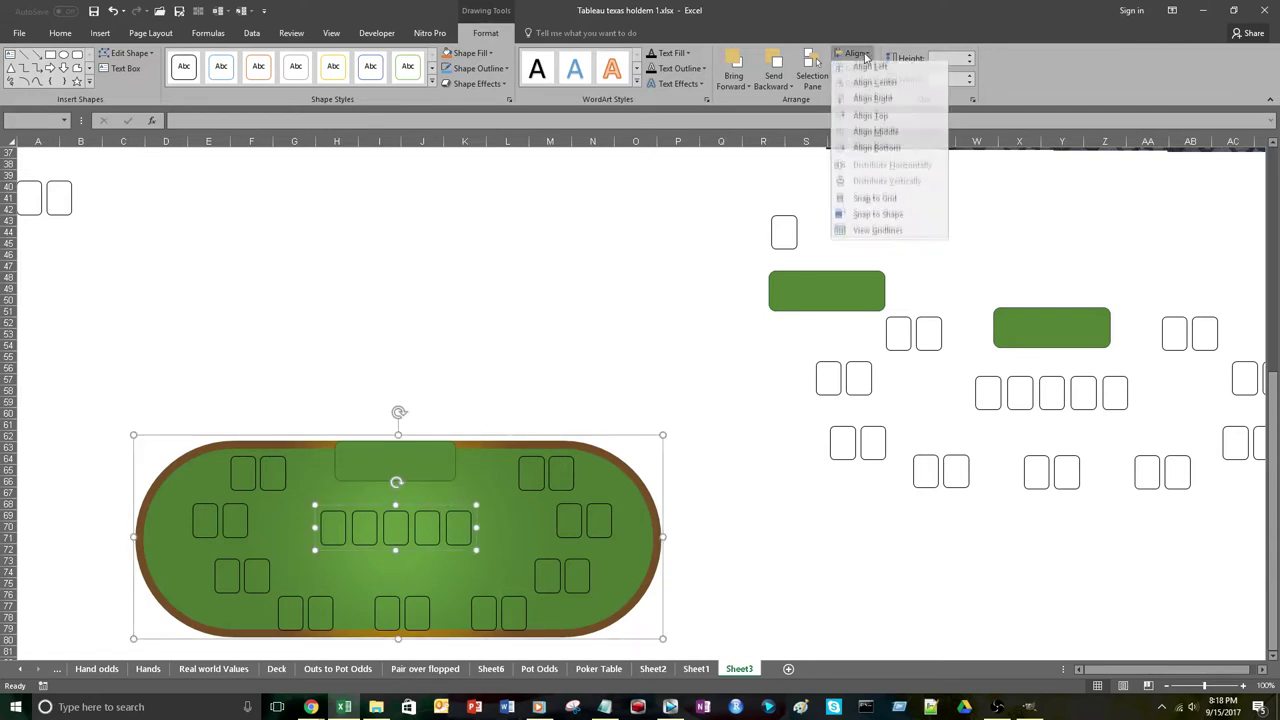
pyautogui.click(872, 84)
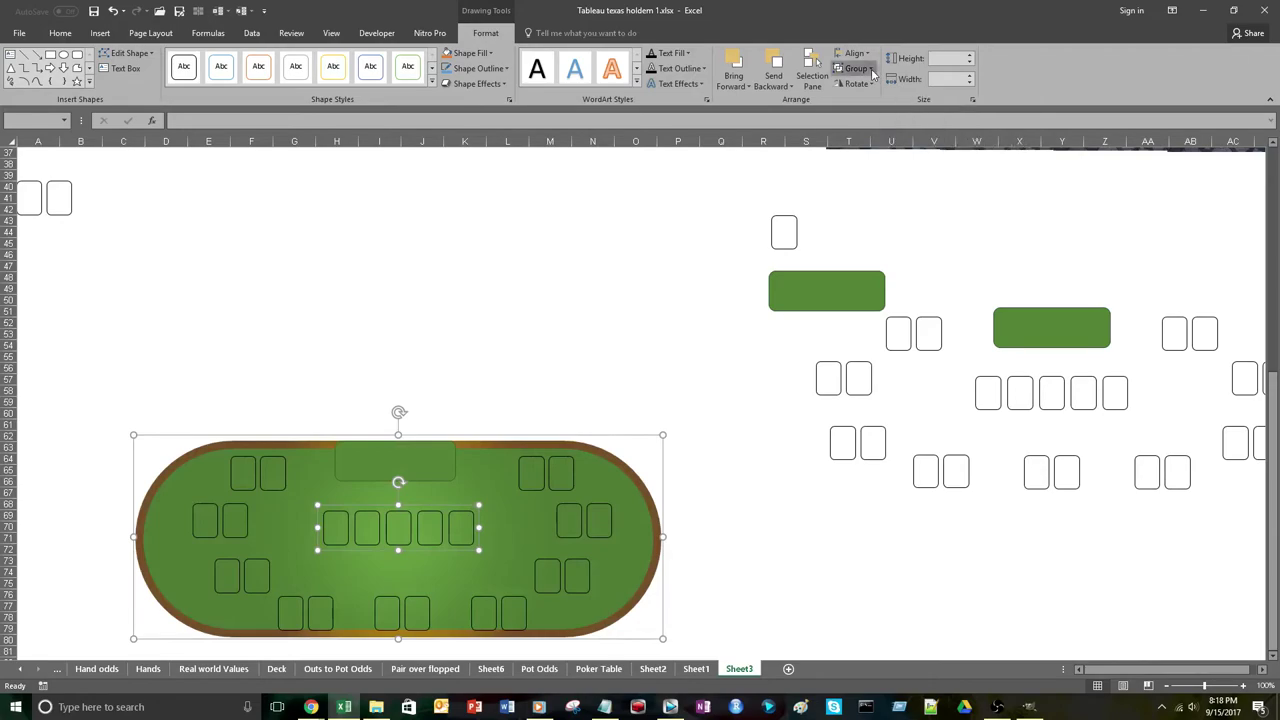
pyautogui.click(852, 68)
pyautogui.click(862, 100)
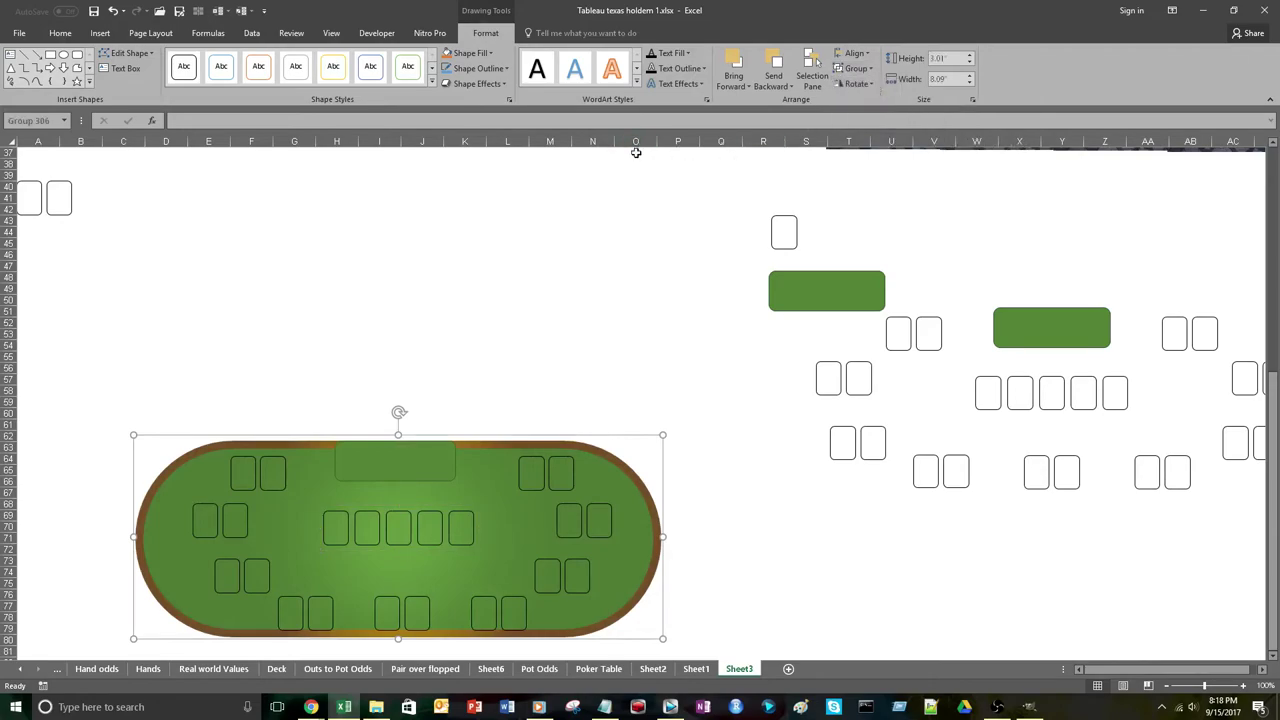